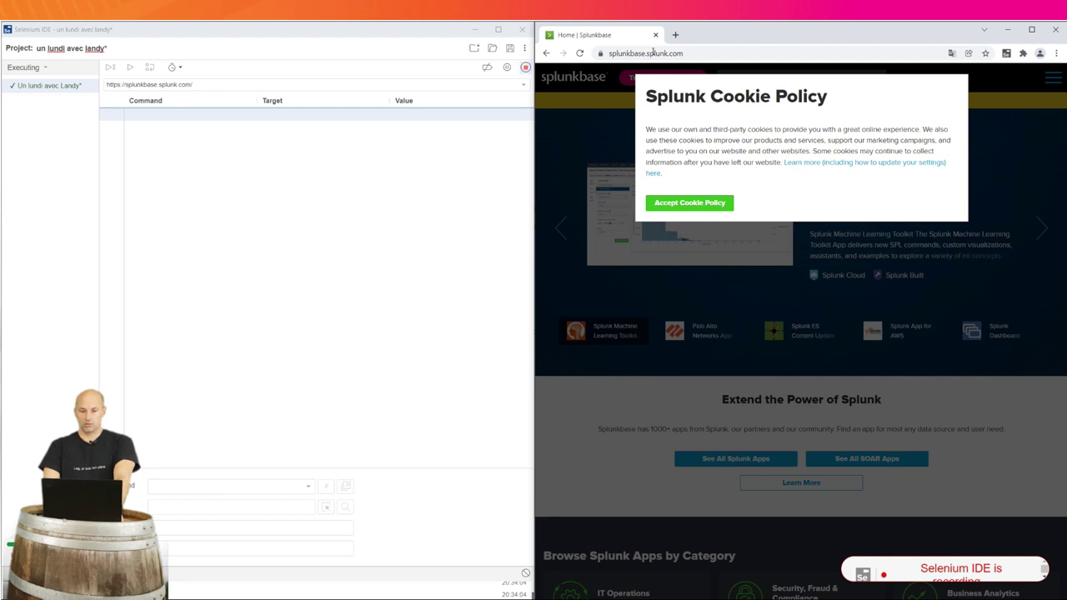
Accept the Splunkbase cookies and filter the full app list to Splunk IT Service Intelligence
{"action": "left_click", "coordinate": [689, 207]}
{"action": "scroll", "coordinate": [667, 326], "scroll_direction": "down", "scroll_amount": 3}
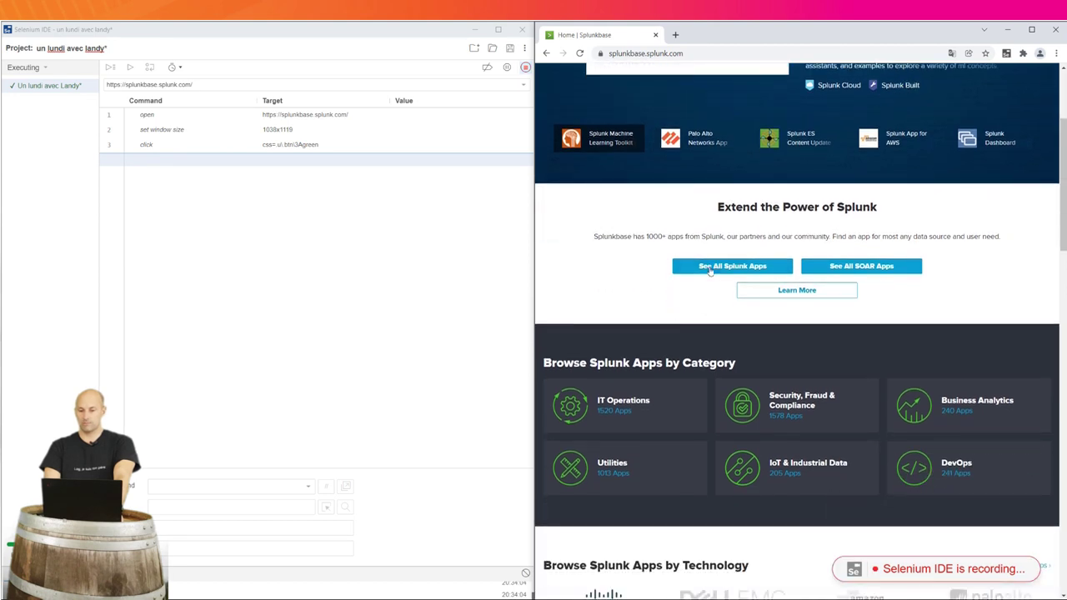
{"action": "left_click", "coordinate": [710, 269]}
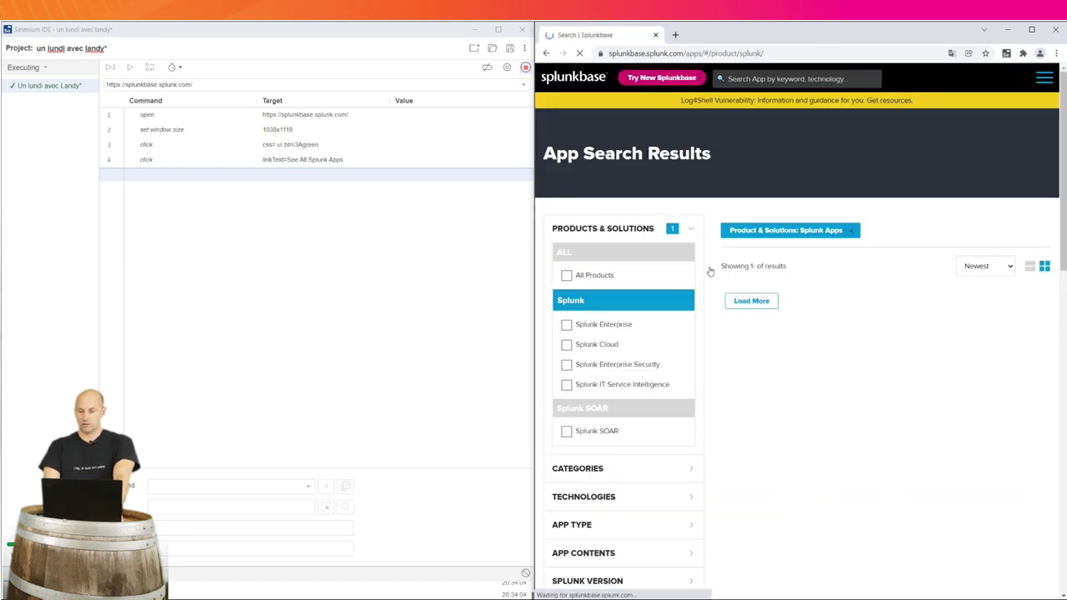
{"action": "left_click", "coordinate": [566, 389]}
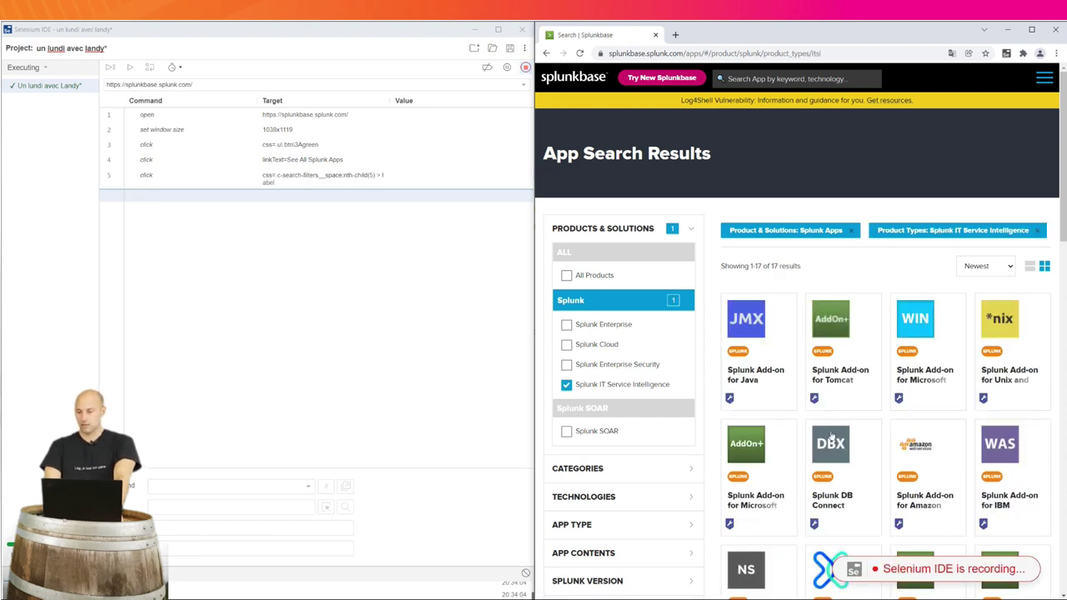
Open the Splunk Add-on for Microsoft IIS page and choose Login to Download
{"action": "scroll", "coordinate": [831, 437], "scroll_direction": "down", "scroll_amount": 1}
{"action": "scroll", "coordinate": [844, 439], "scroll_direction": "down", "scroll_amount": 5}
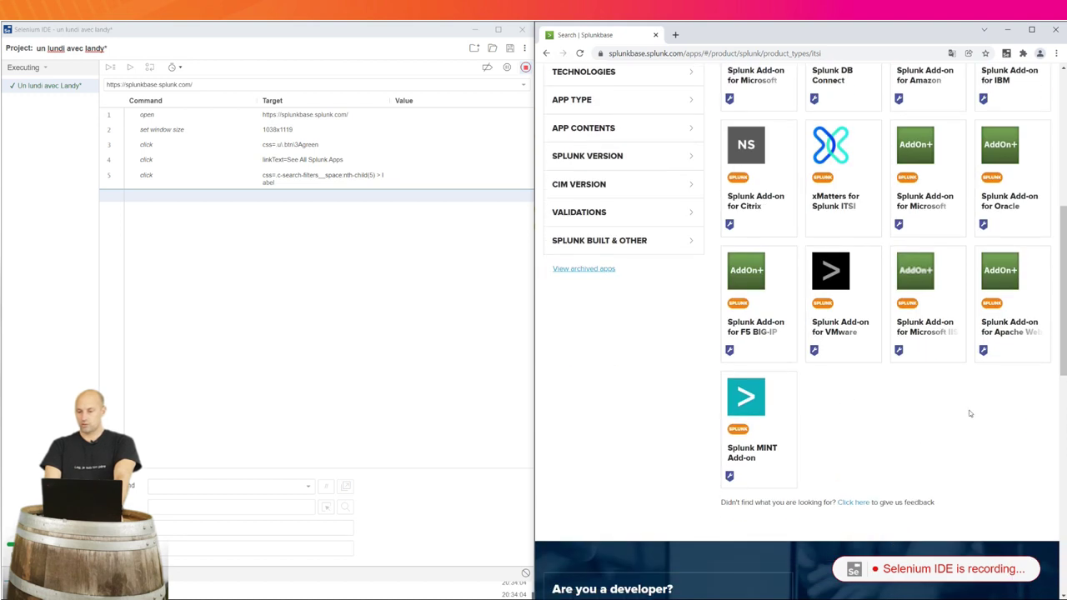
{"action": "left_click", "coordinate": [929, 300]}
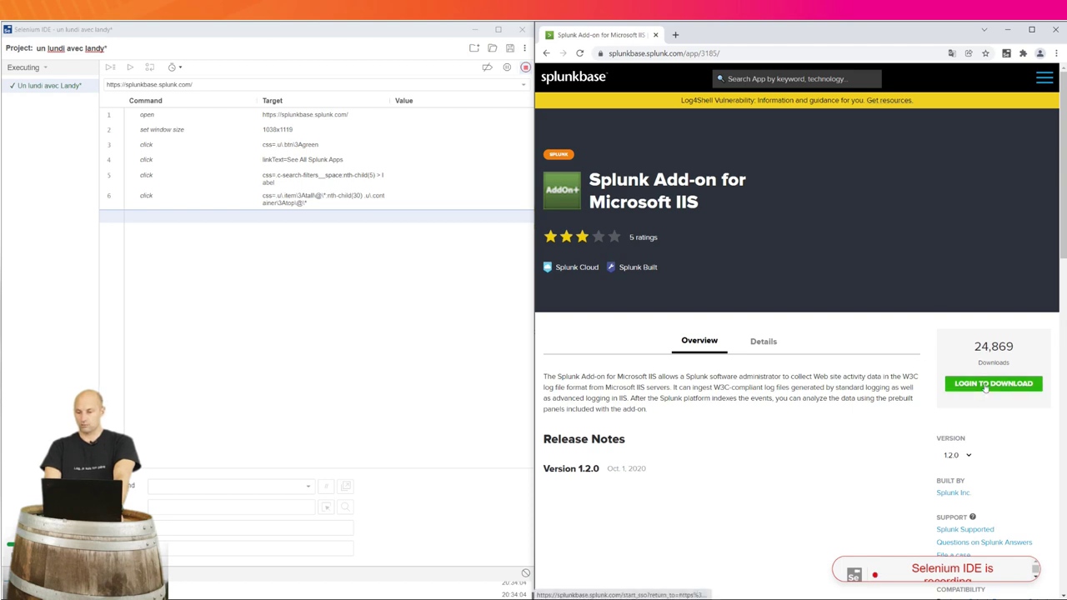
{"action": "left_click", "coordinate": [986, 386]}
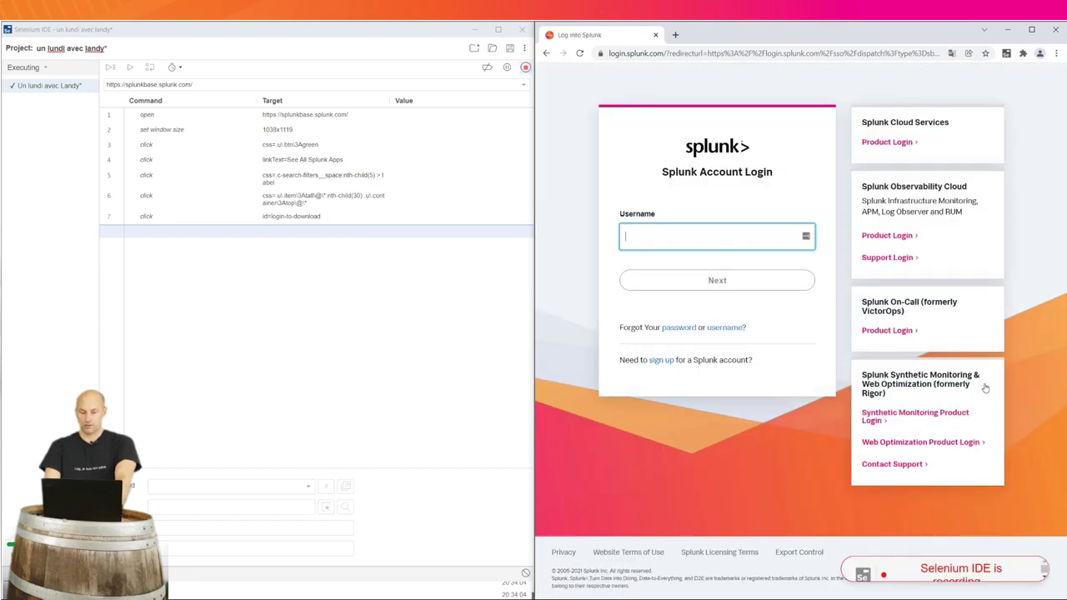
Sign in to the Splunk account with the username and the saved autofill password
{"action": "type", "text": "guillaumelandy"}
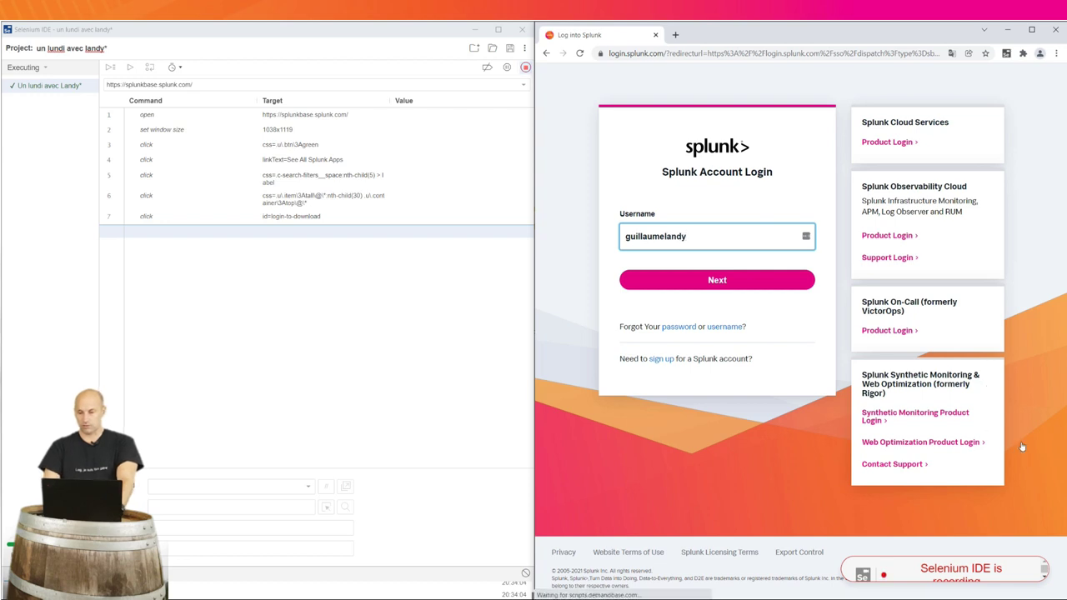
{"action": "left_click", "coordinate": [762, 281]}
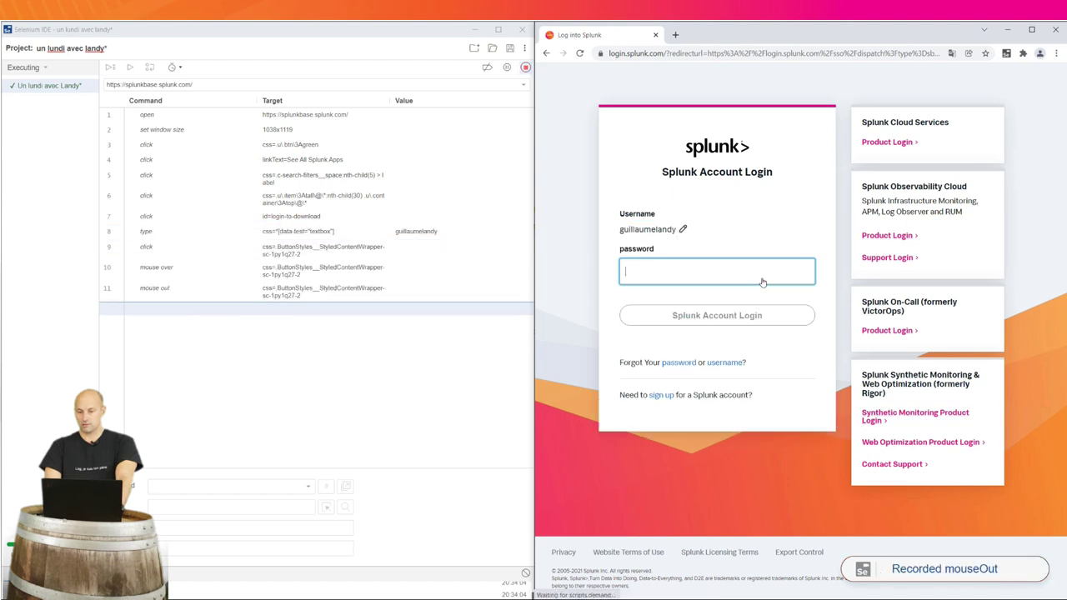
{"action": "left_click", "coordinate": [757, 271]}
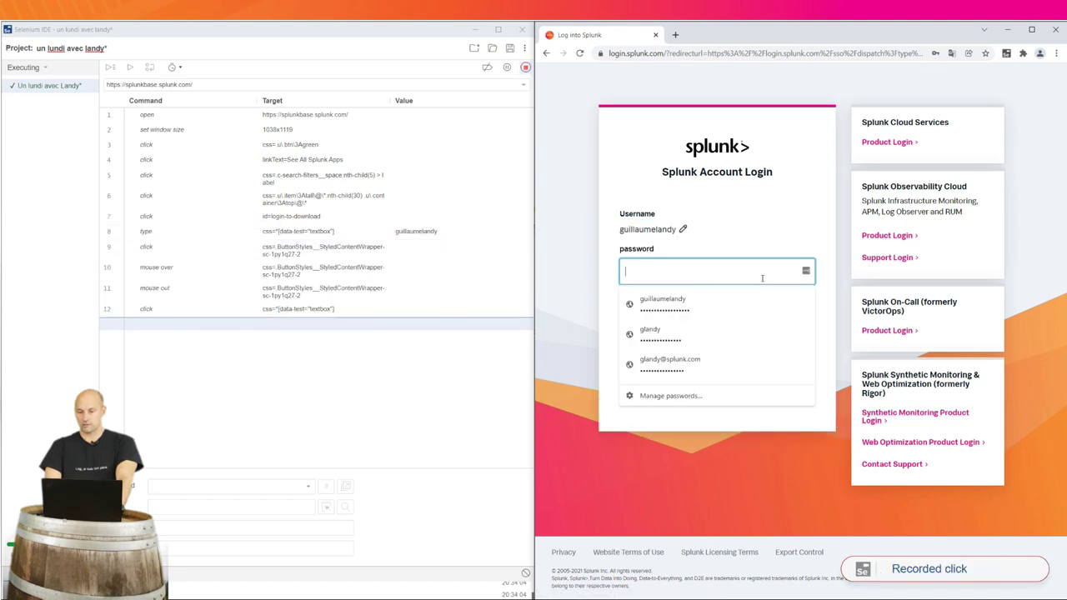
{"action": "left_click", "coordinate": [719, 301]}
{"action": "left_click", "coordinate": [713, 316]}
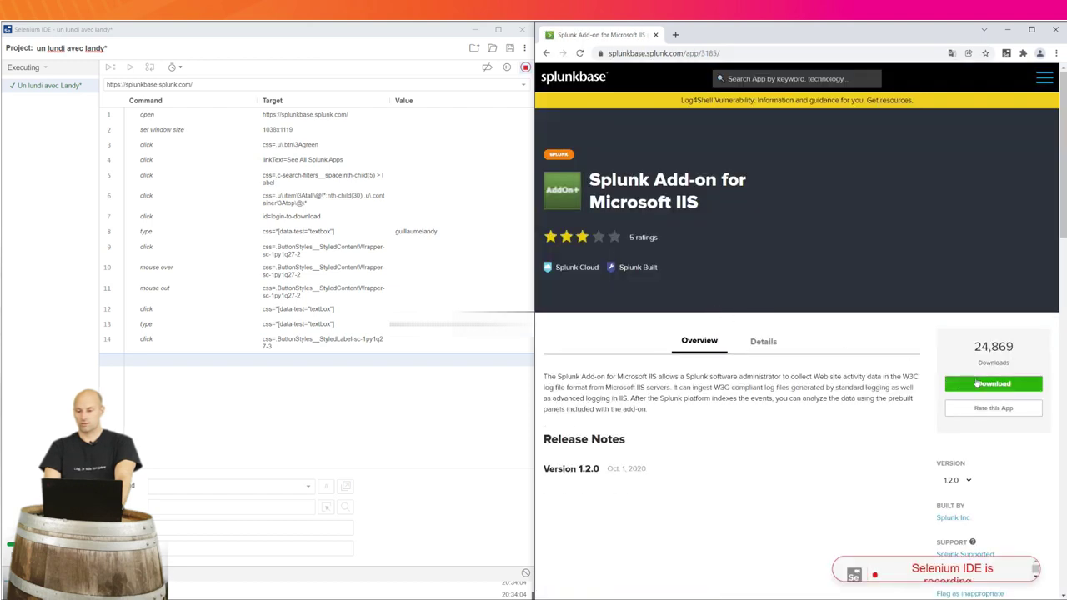
Accept the licence, download the Microsoft IIS add-on, and stop the Selenium IDE recording
{"action": "left_click", "coordinate": [977, 383]}
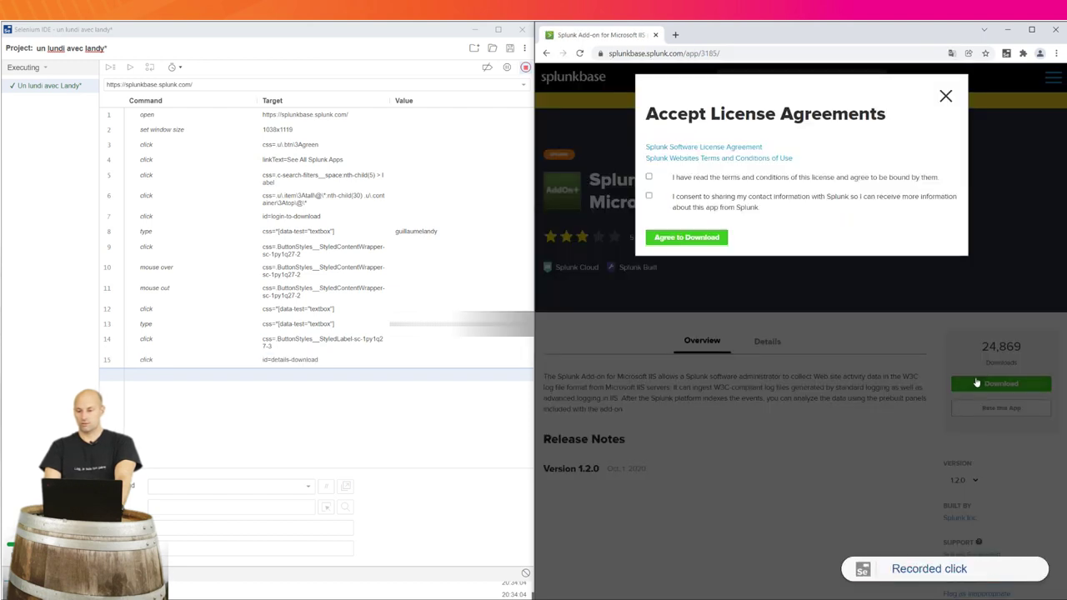
{"action": "left_click", "coordinate": [649, 177]}
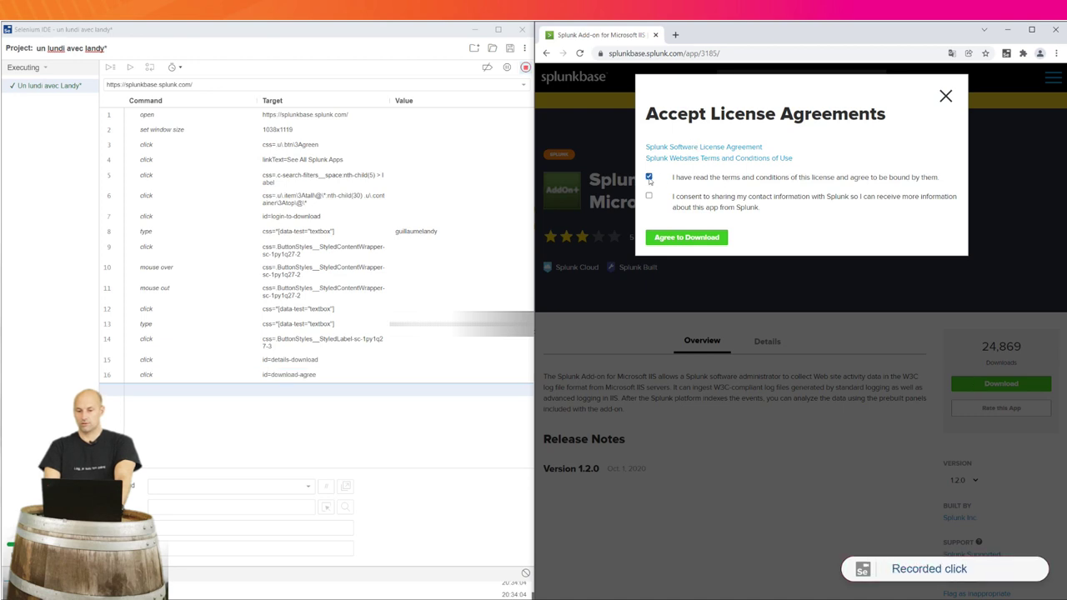
{"action": "left_click", "coordinate": [707, 239]}
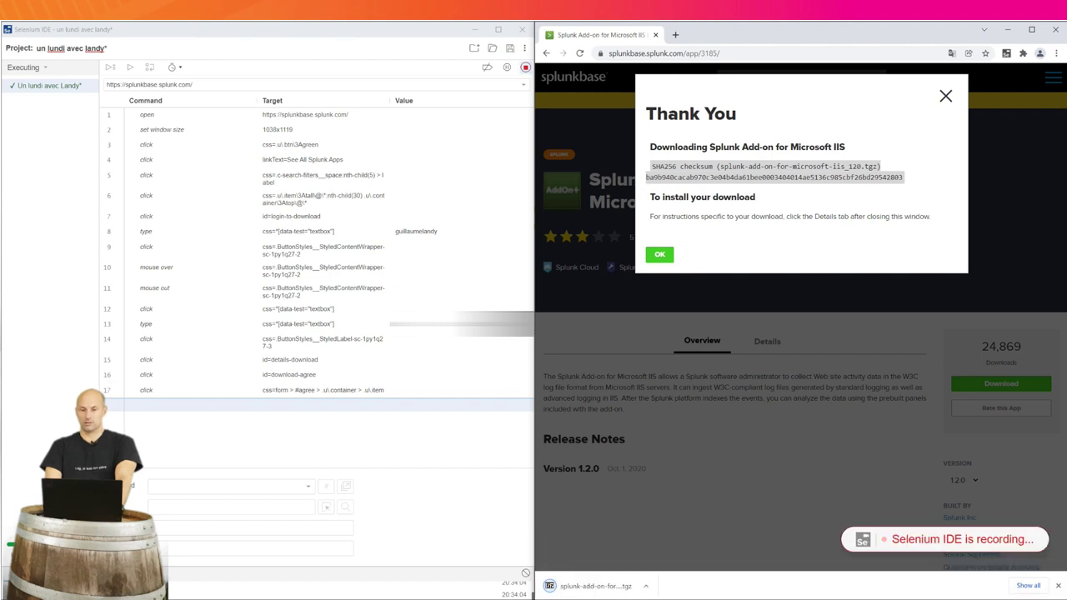
{"action": "left_click", "coordinate": [525, 70]}
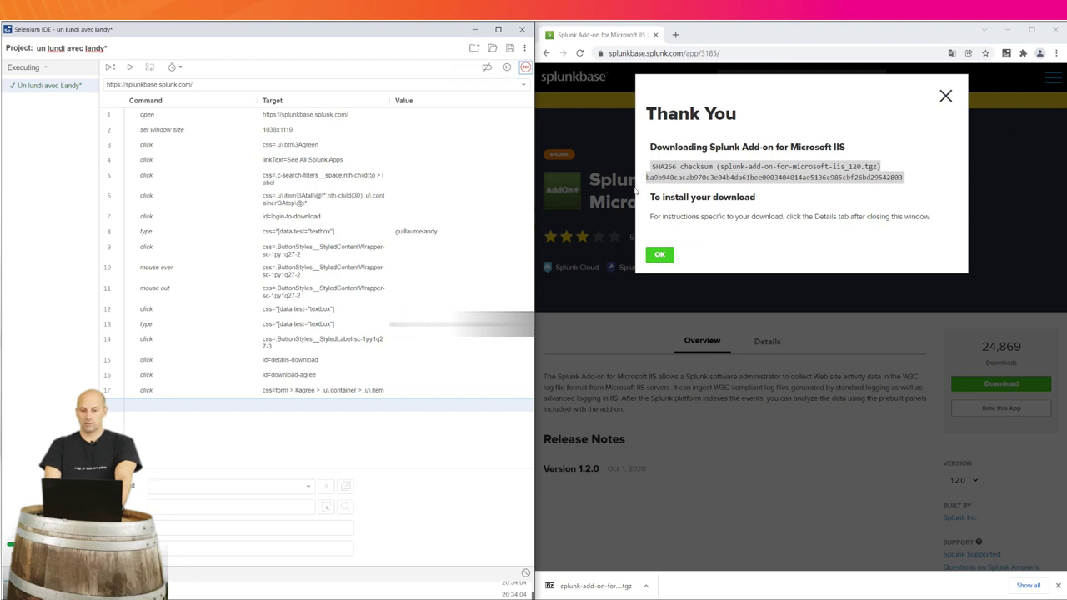
{"action": "left_click", "coordinate": [1055, 53]}
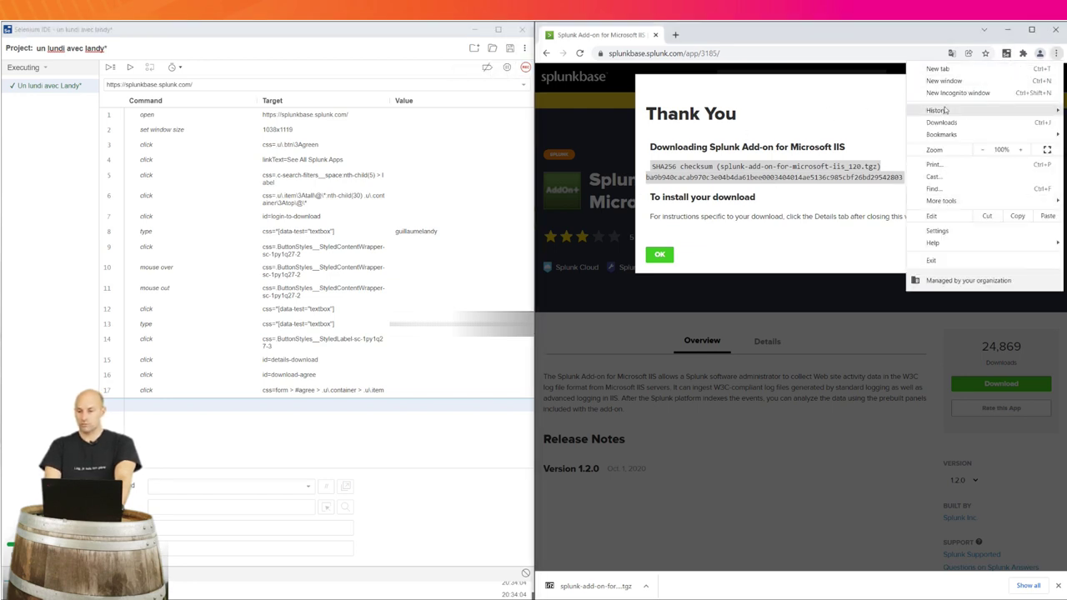
Clear all Chrome browsing data via Security and Privacy, then close the Splunkbase window
{"action": "left_click", "coordinate": [933, 231]}
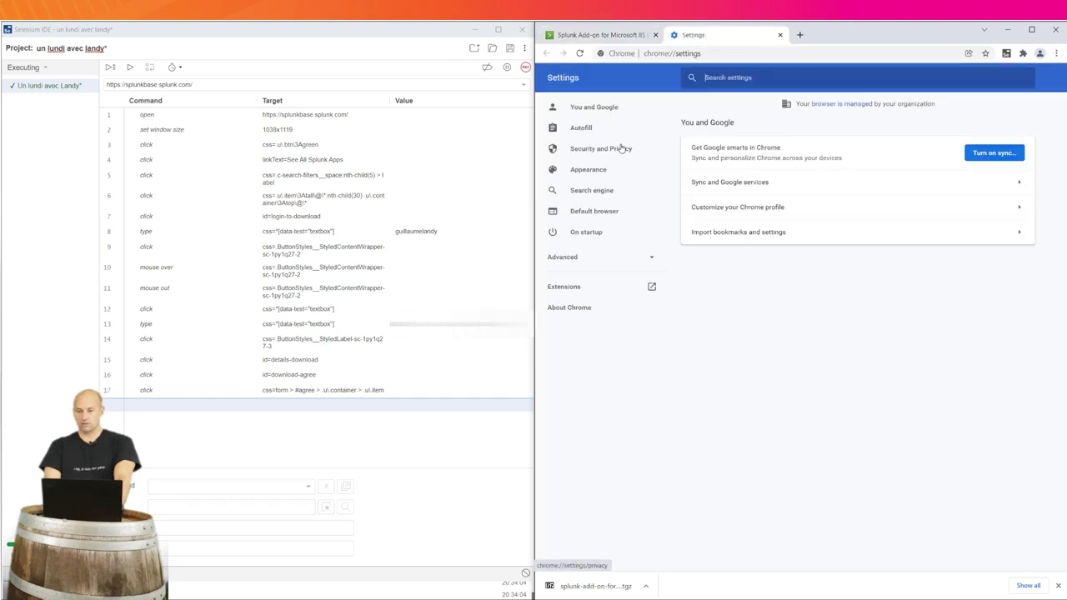
{"action": "left_click", "coordinate": [621, 148]}
{"action": "left_click", "coordinate": [829, 233]}
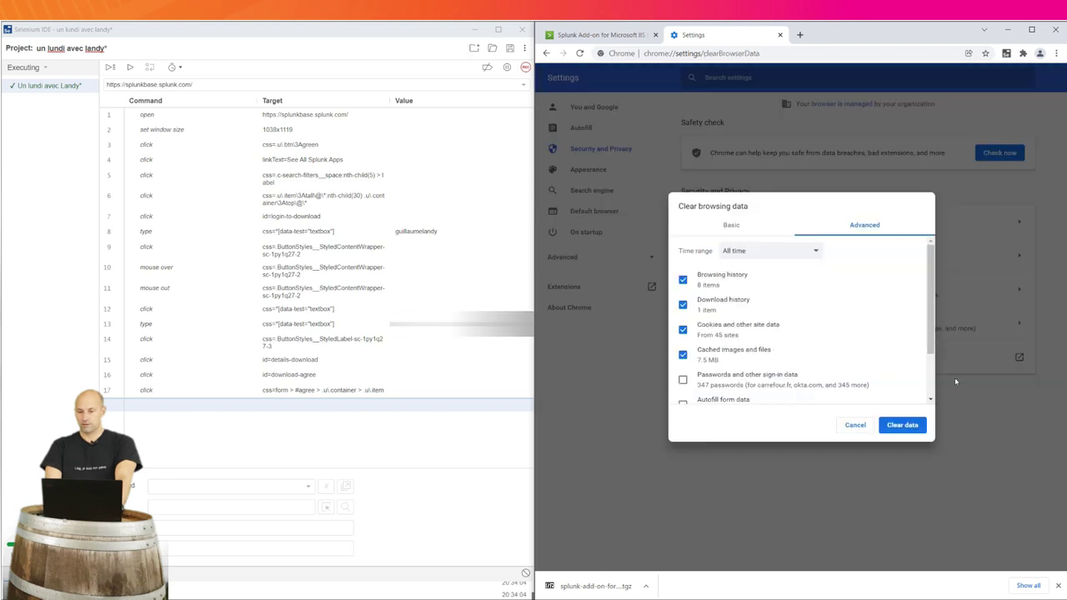
{"action": "left_click", "coordinate": [922, 425]}
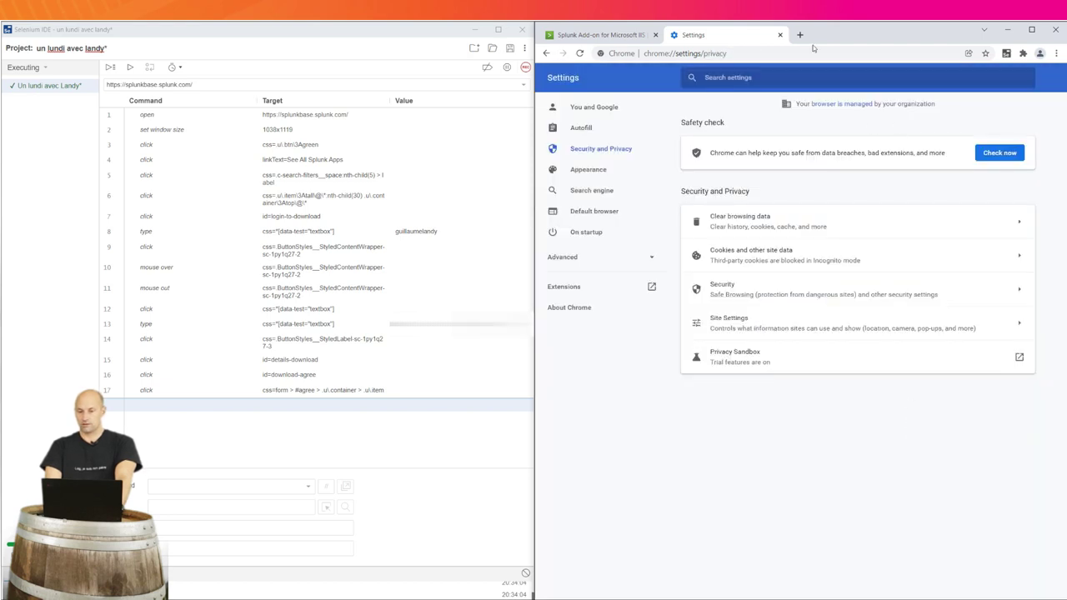
{"action": "left_click", "coordinate": [781, 35]}
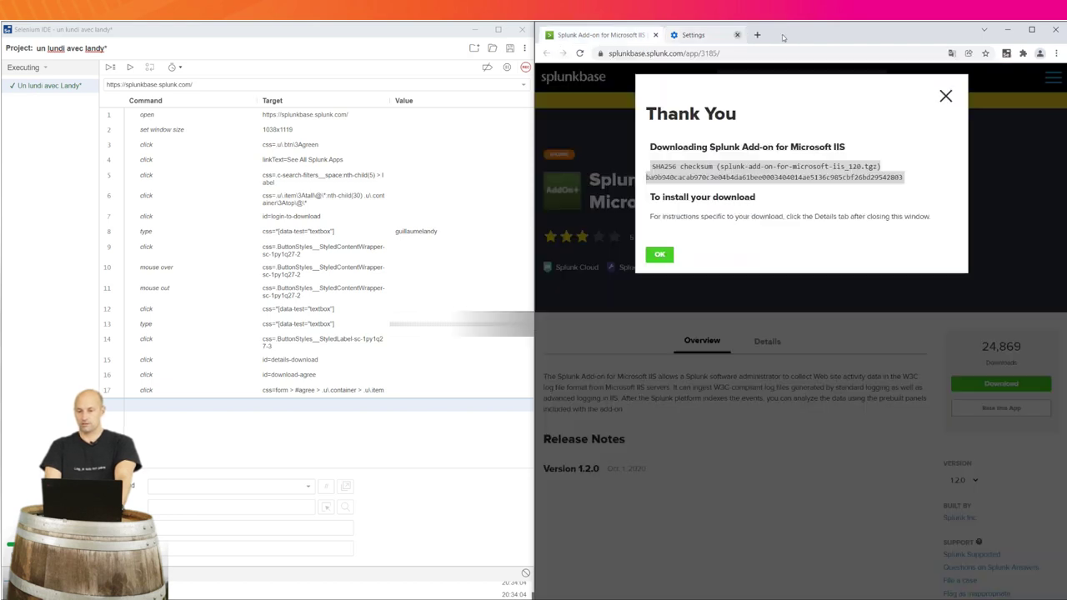
{"action": "left_click", "coordinate": [656, 35]}
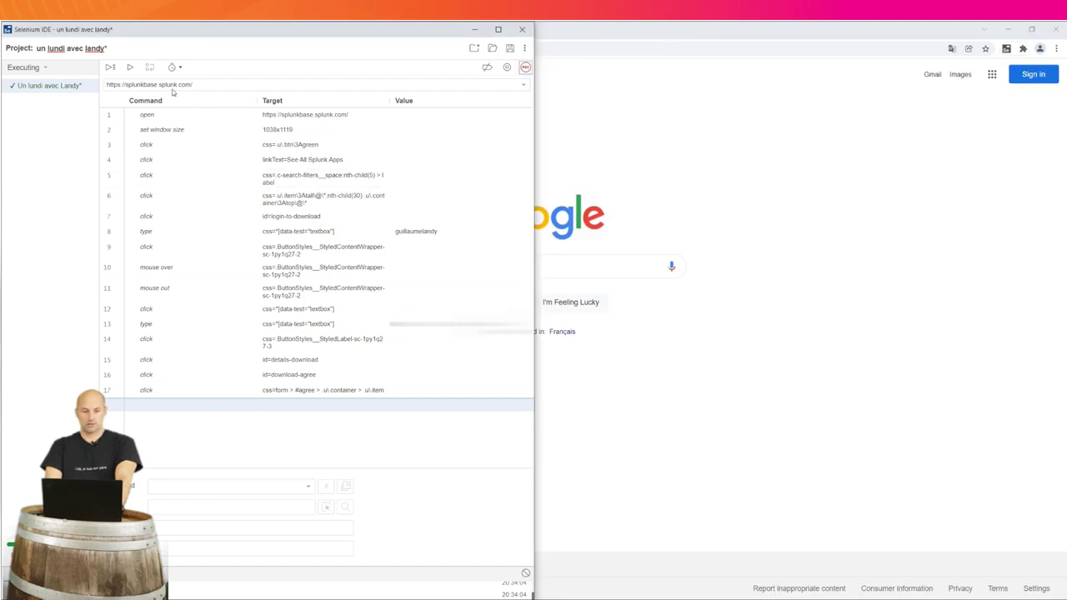
Replay the 17-step test until all steps pass, then save the project to Bureau
{"action": "left_click", "coordinate": [129, 73]}
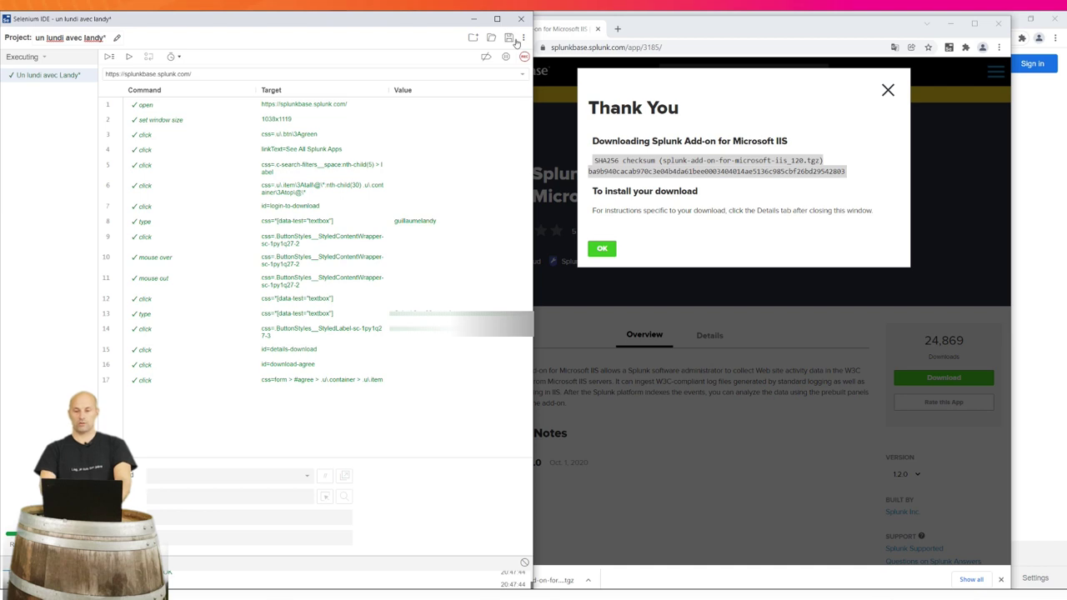
{"action": "left_click", "coordinate": [509, 40]}
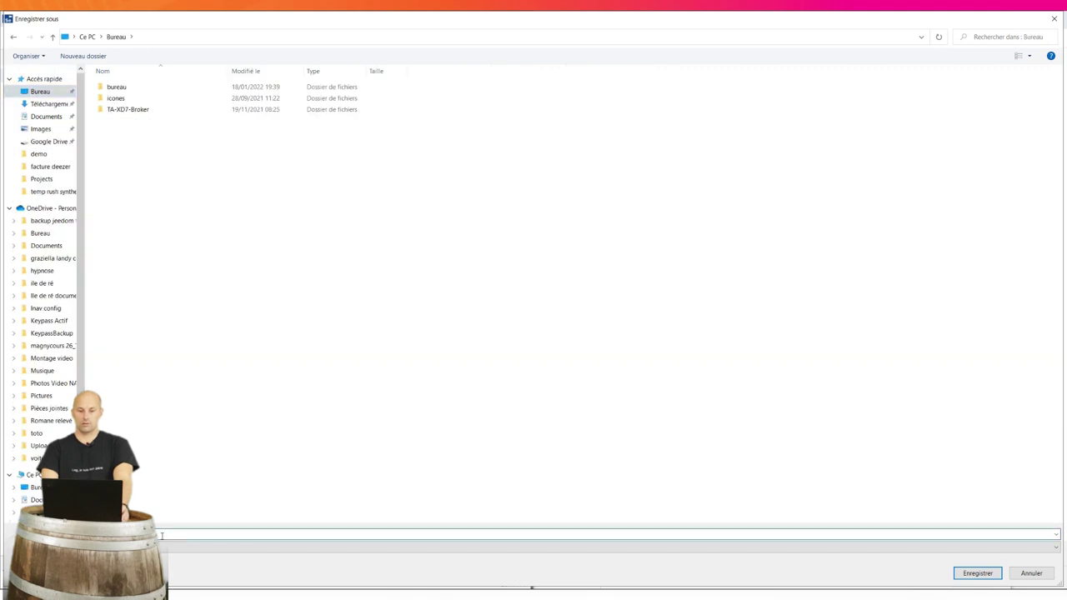
{"action": "left_click", "coordinate": [991, 575]}
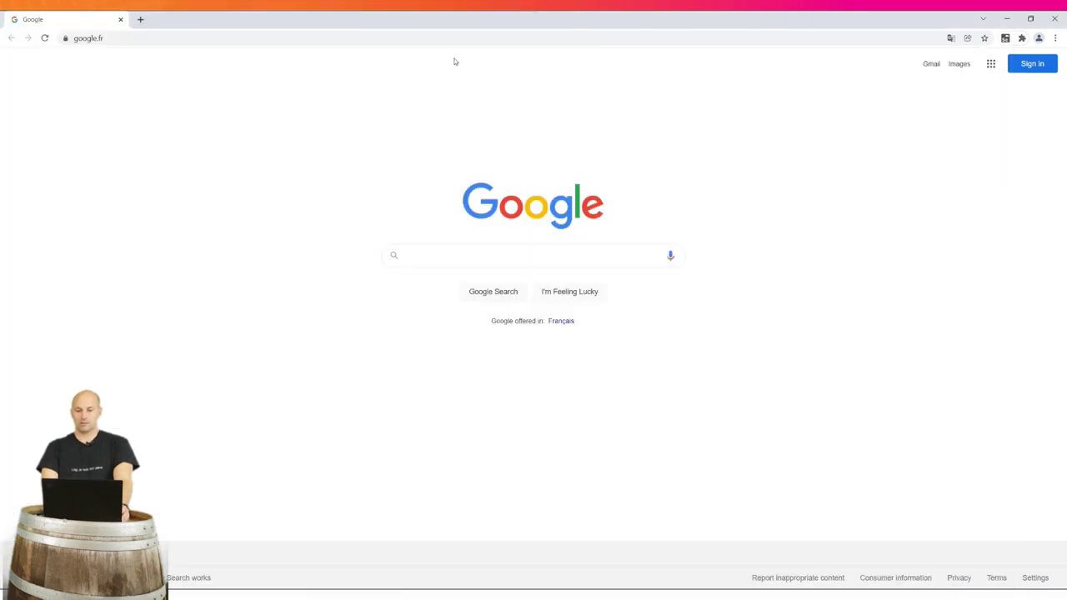
Sign in at monitoring.rigor.com with the account username and autofilled password
{"action": "left_click", "coordinate": [454, 37]}
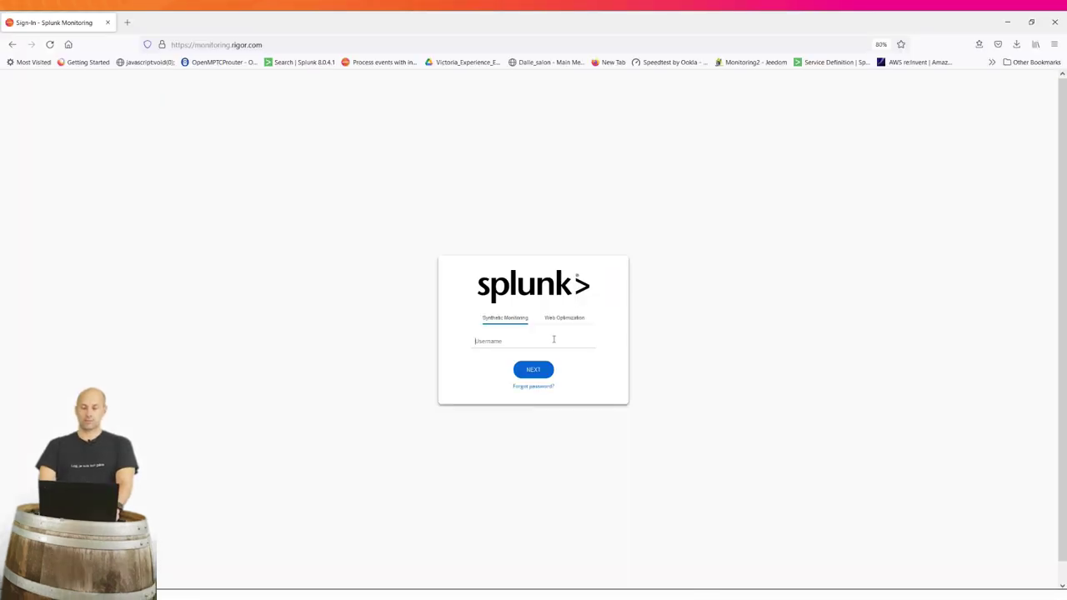
{"action": "type", "text": "glandy"}
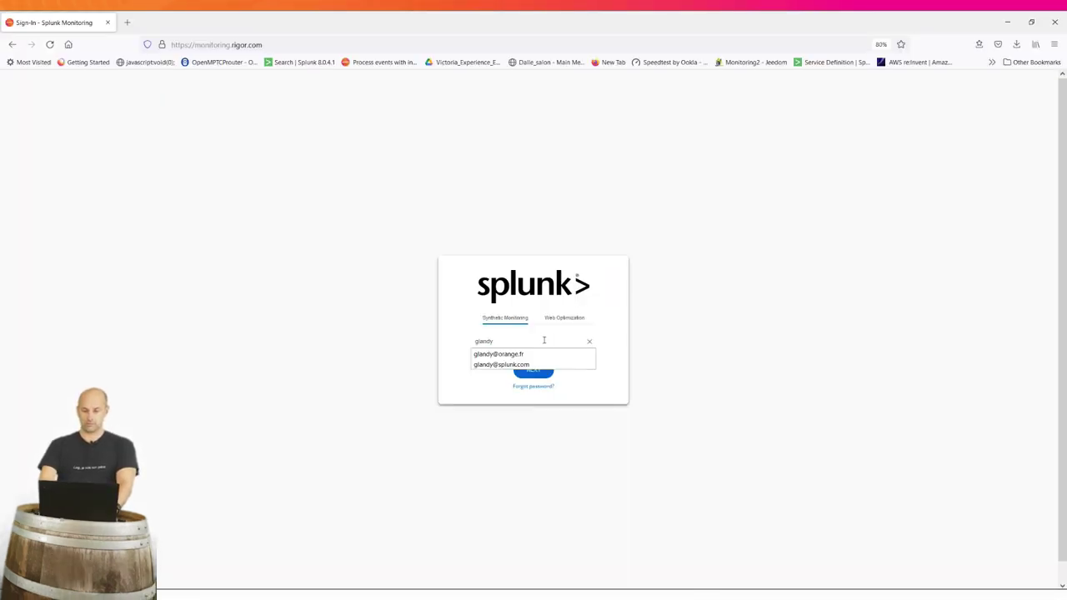
{"action": "left_click", "coordinate": [524, 382]}
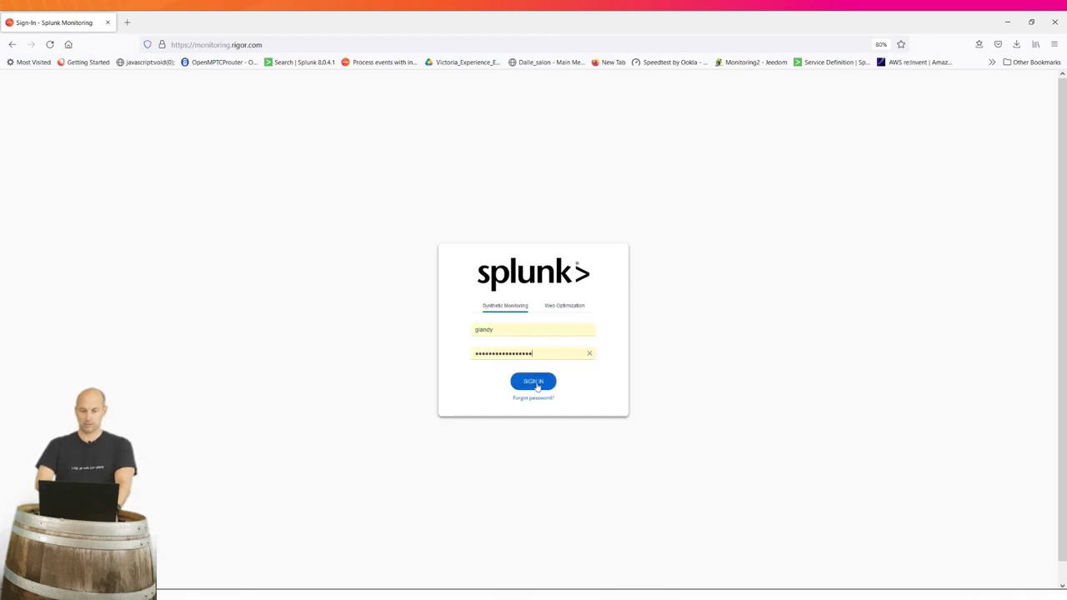
{"action": "left_click", "coordinate": [537, 385]}
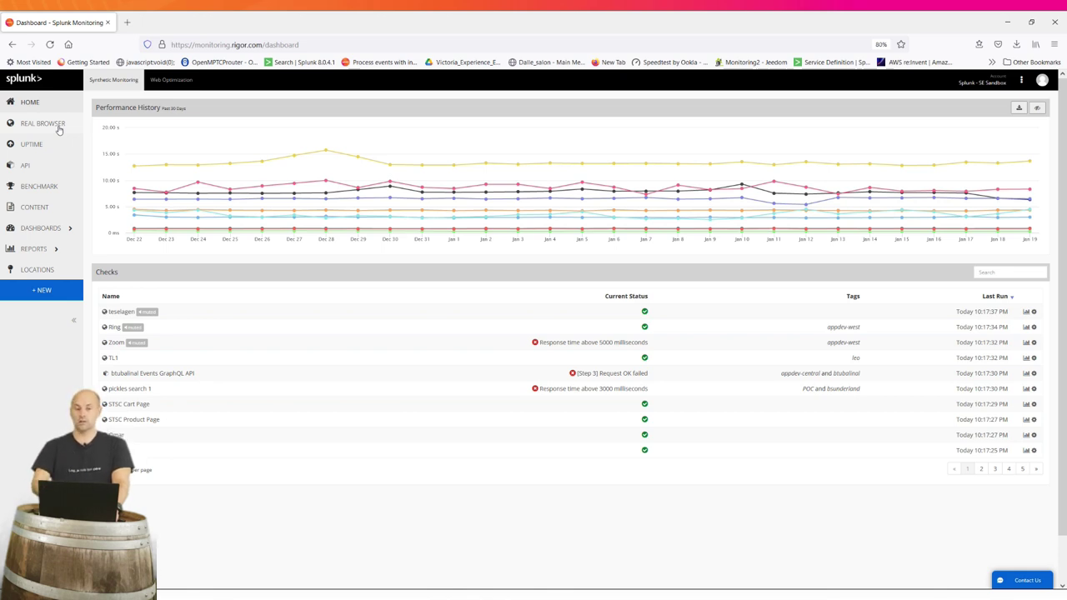
Create a new Real Browser check by importing the 'un lundi avec landy.side' Selenium script
{"action": "left_click", "coordinate": [59, 131]}
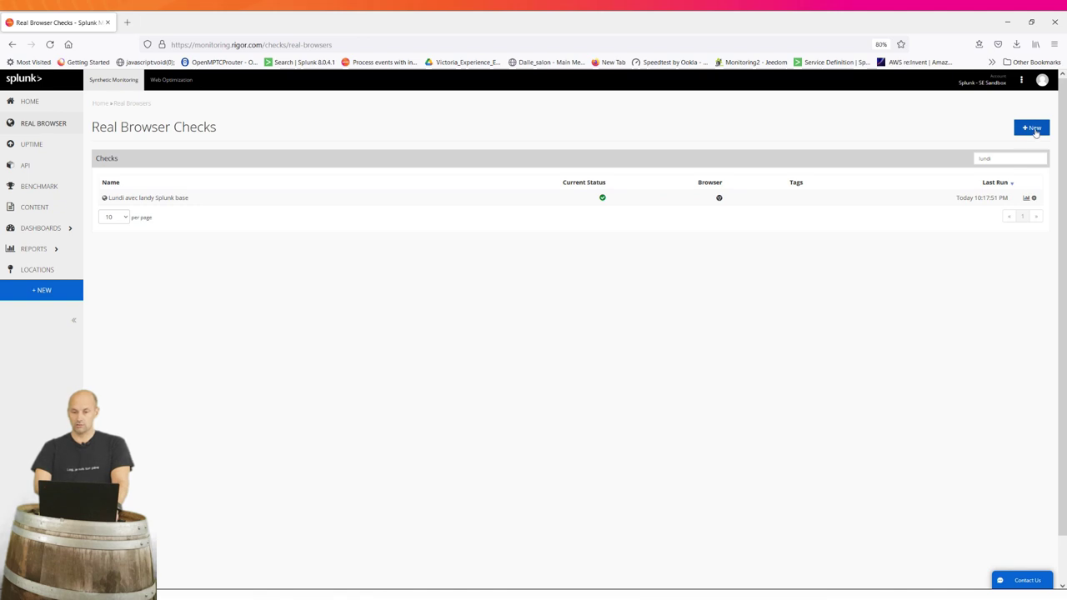
{"action": "left_click", "coordinate": [1034, 130]}
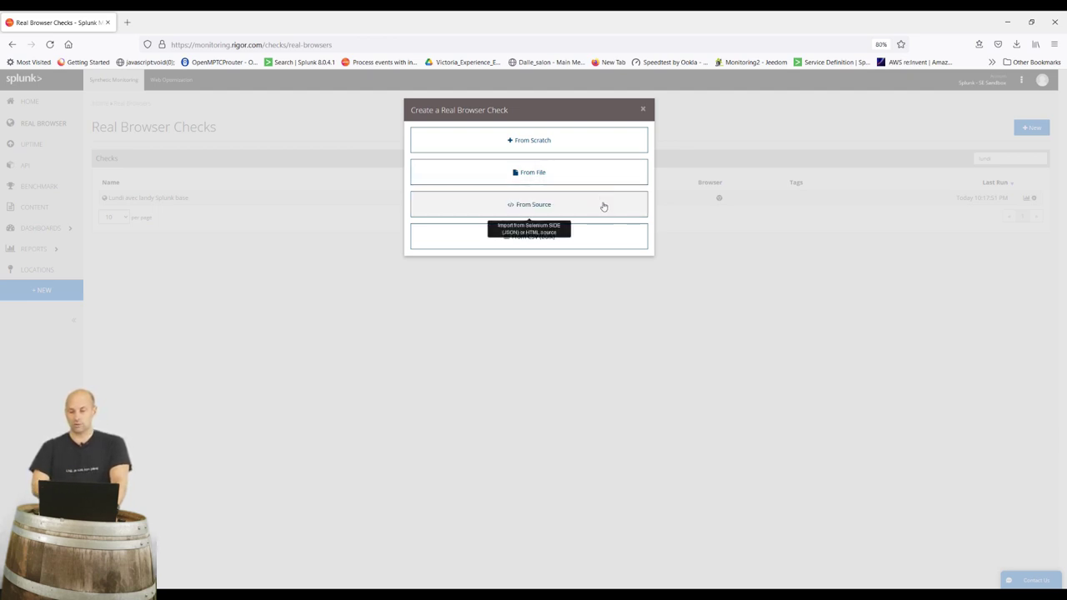
{"action": "left_click", "coordinate": [585, 169]}
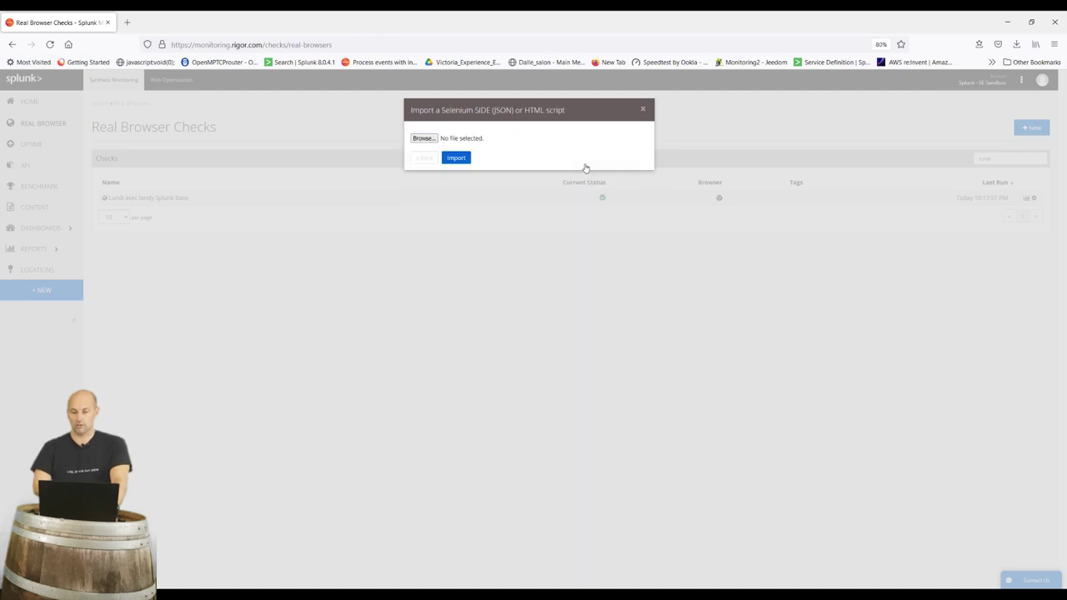
{"action": "left_click", "coordinate": [427, 139]}
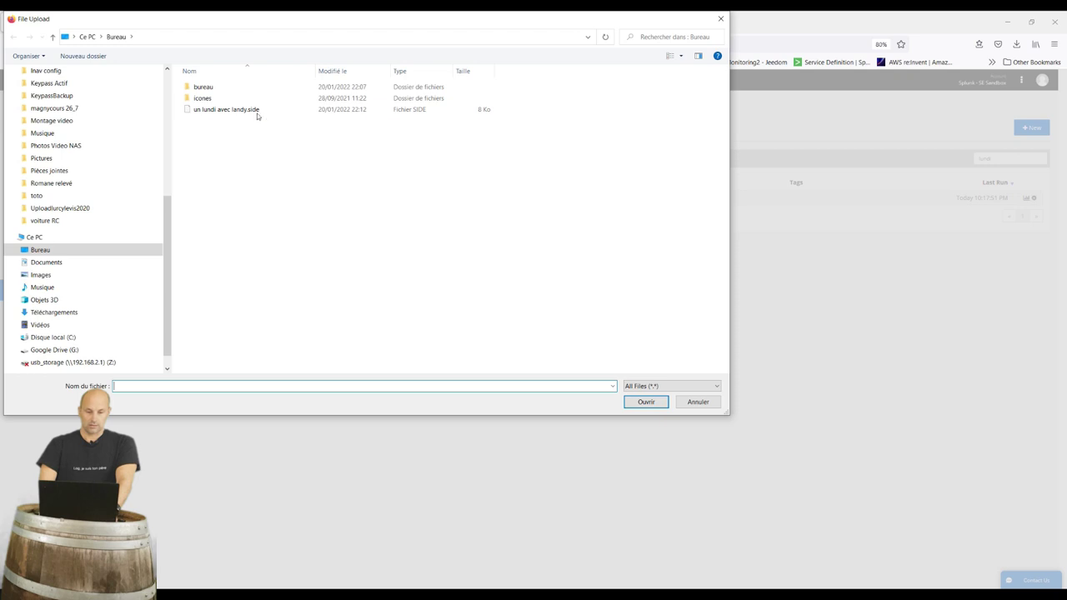
{"action": "left_click", "coordinate": [254, 110]}
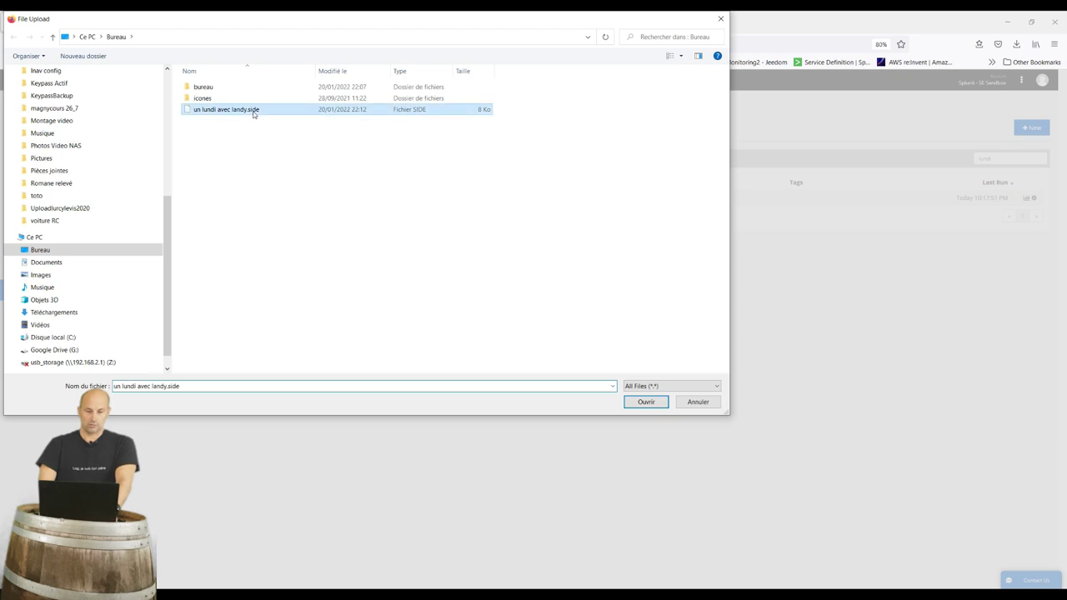
{"action": "left_click", "coordinate": [648, 404]}
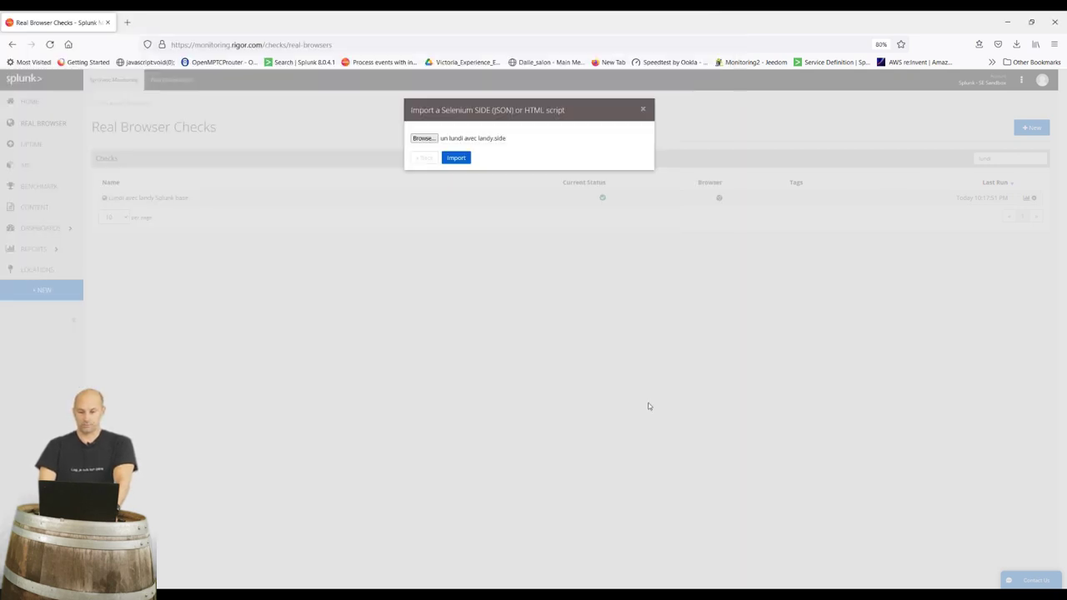
{"action": "left_click", "coordinate": [456, 160]}
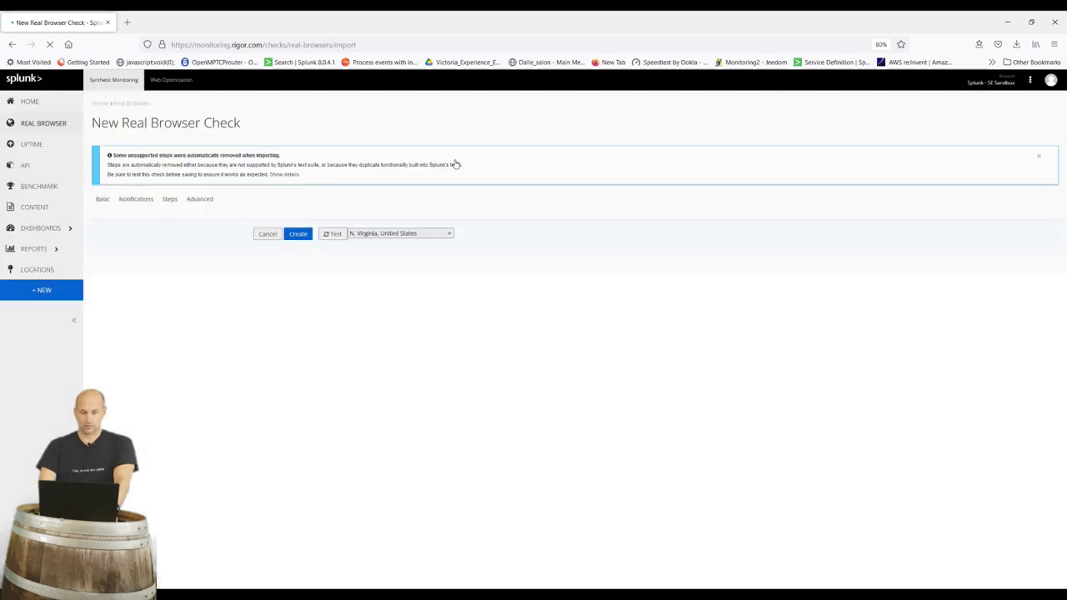
Rename the check to 'un lundi avec Landy V2'
{"action": "left_click", "coordinate": [297, 237]}
{"action": "key", "text": "BackSpace"}
{"action": "key", "text": "BackSpace"}
{"action": "key", "text": "BackSpace"}
{"action": "key", "text": "BackSpace"}
{"action": "key", "text": "BackSpace"}
{"action": "key", "text": "BackSpace"}
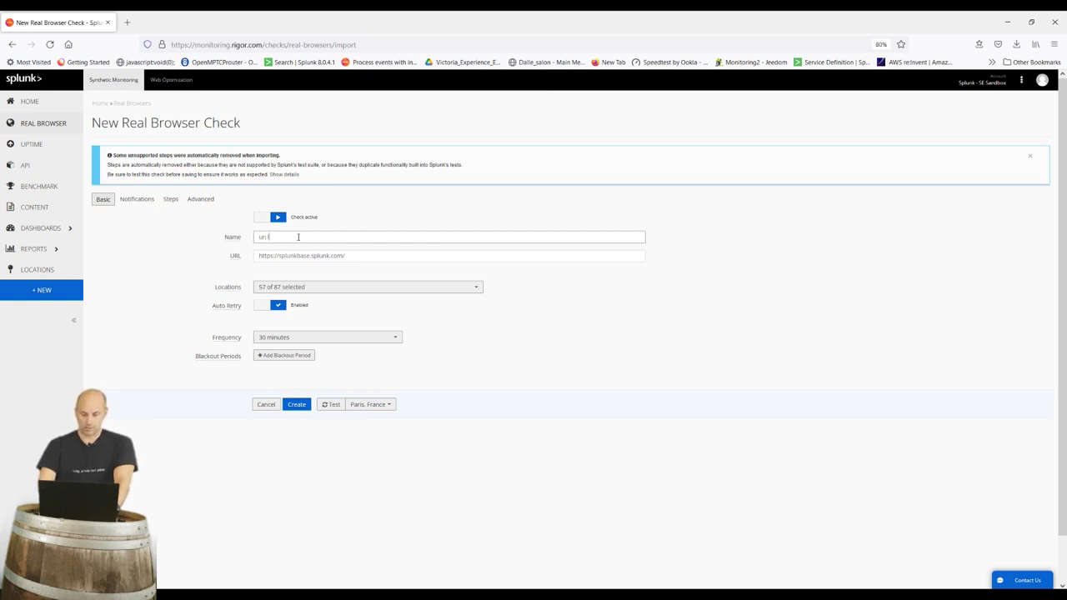
{"action": "type", "text": "a"}
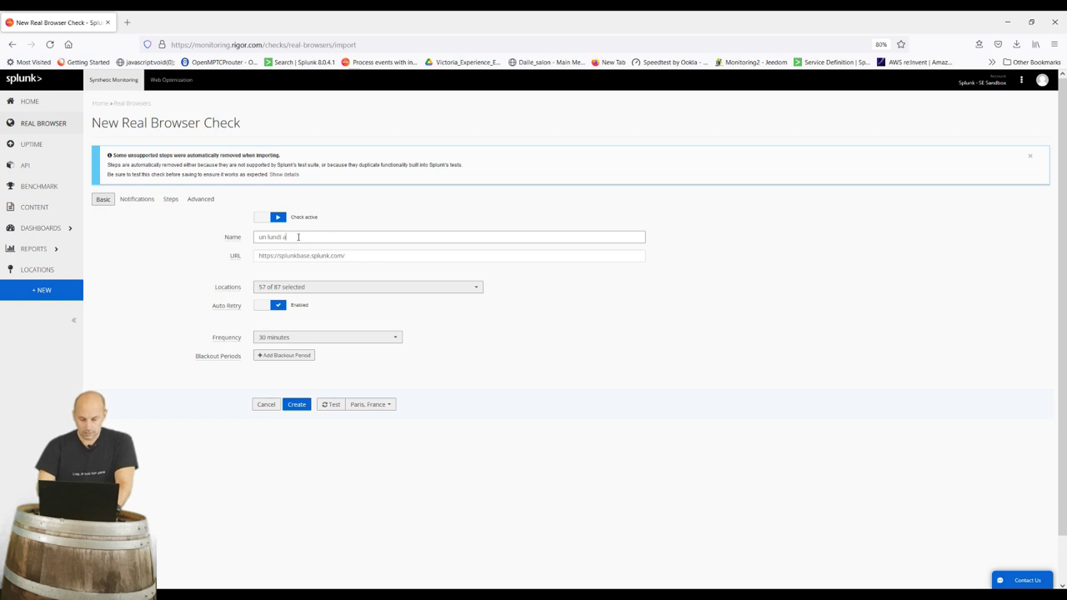
{"action": "type", "text": "vec andy V2"}
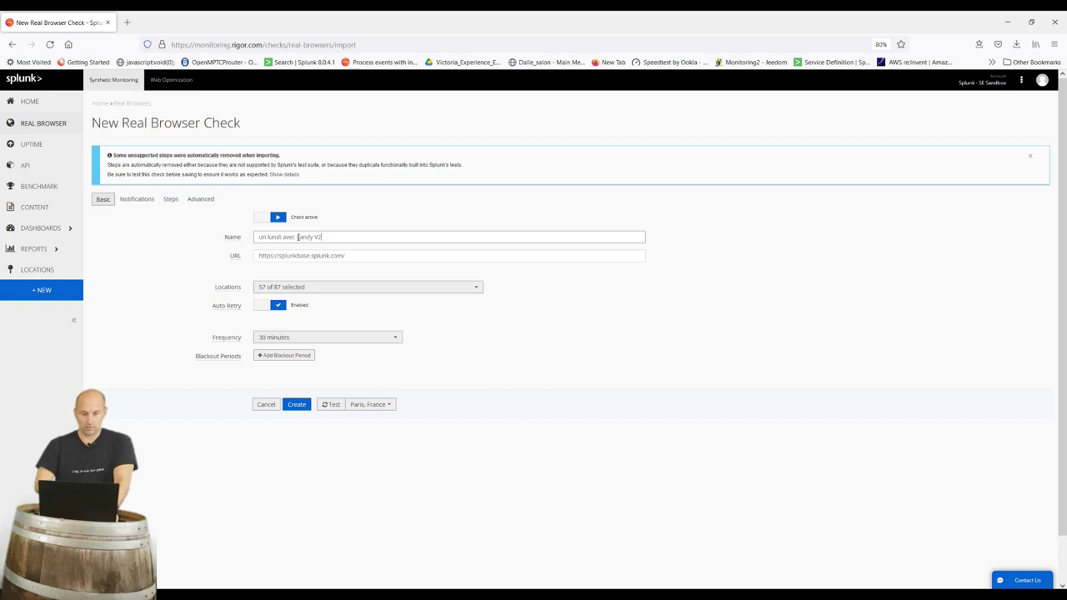
{"action": "left_click", "coordinate": [298, 237]}
{"action": "type", "text": "L"}
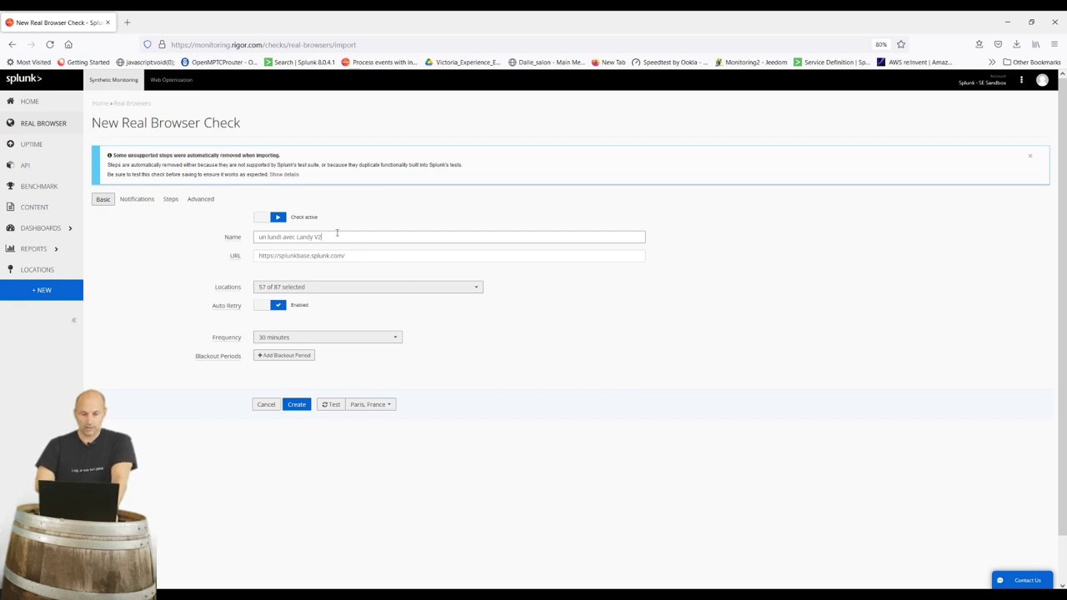
{"action": "key", "text": "Tab"}
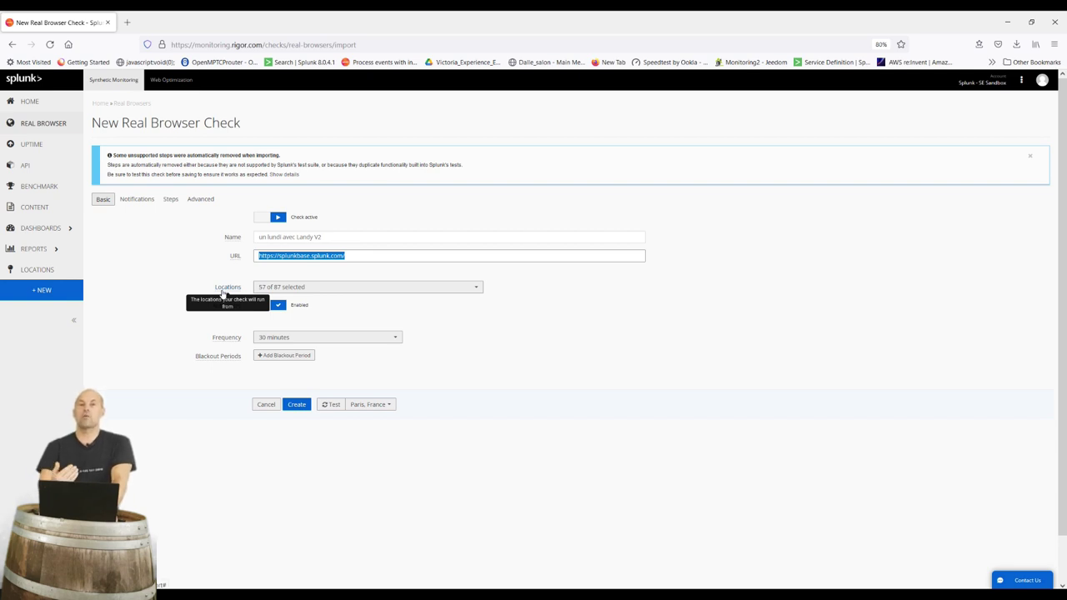
Limit locations to N. California and Paris, France, and set the frequency to 5 minutes
{"action": "left_click", "coordinate": [293, 286]}
{"action": "left_click", "coordinate": [412, 307]}
{"action": "scroll", "coordinate": [375, 433], "scroll_direction": "down", "scroll_amount": 3}
{"action": "scroll", "coordinate": [374, 439], "scroll_direction": "down", "scroll_amount": 3}
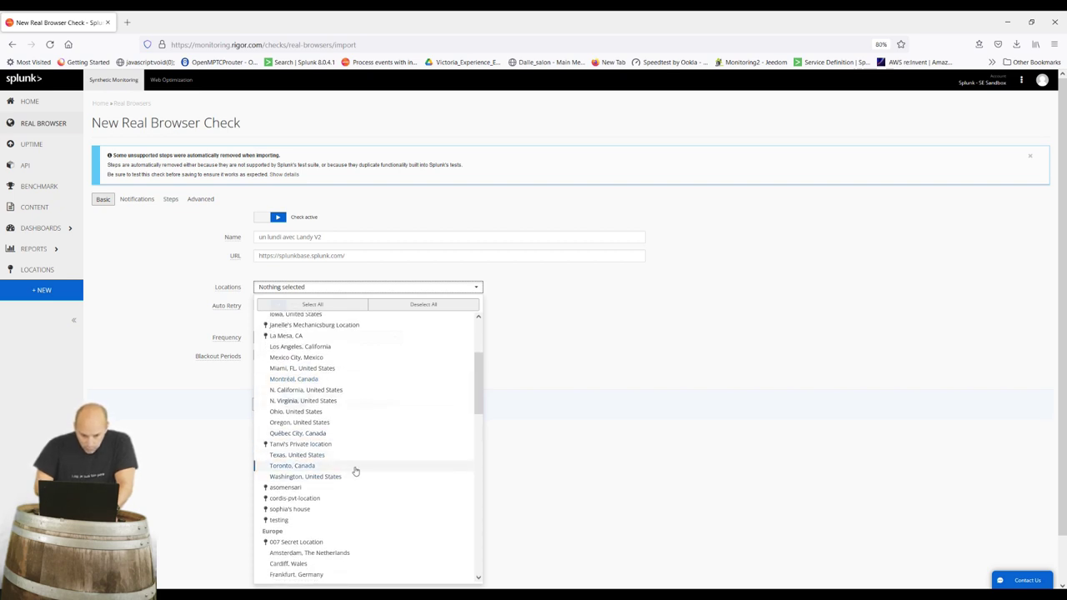
{"action": "left_click", "coordinate": [354, 390]}
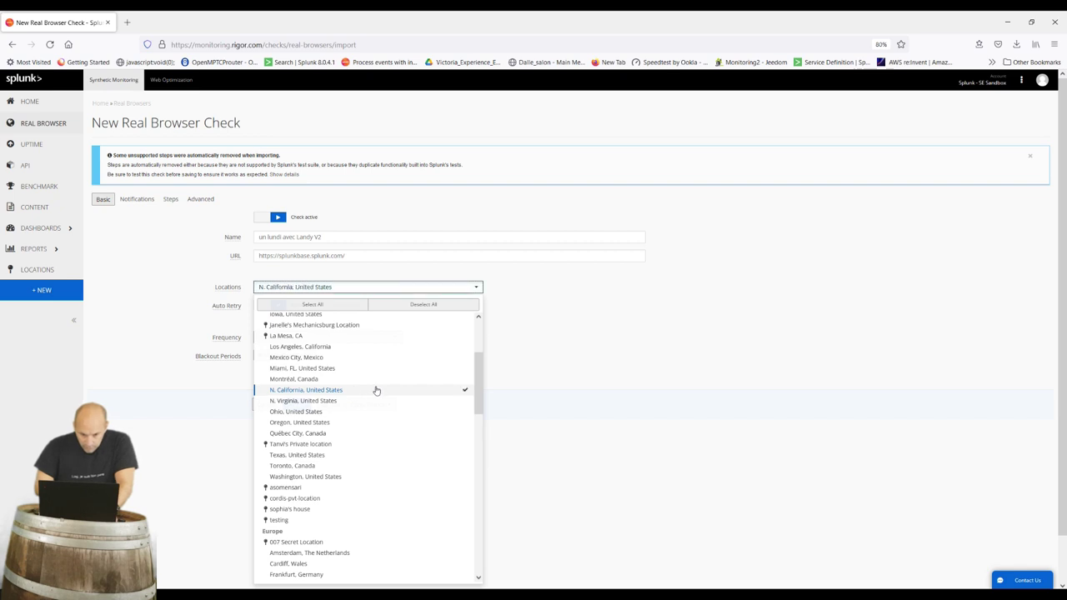
{"action": "scroll", "coordinate": [379, 478], "scroll_direction": "down", "scroll_amount": 5}
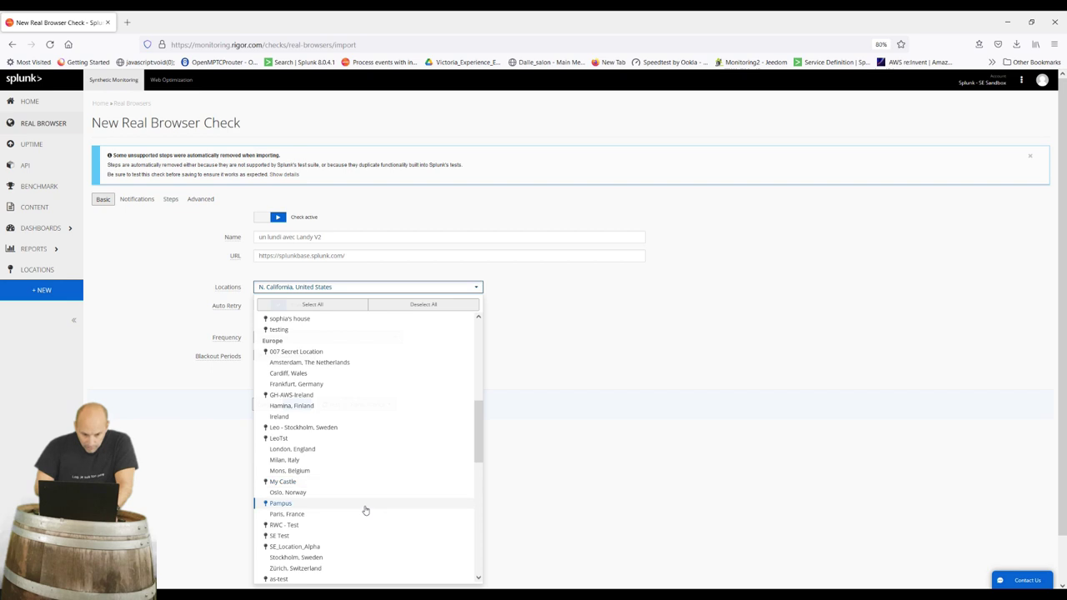
{"action": "left_click", "coordinate": [363, 514]}
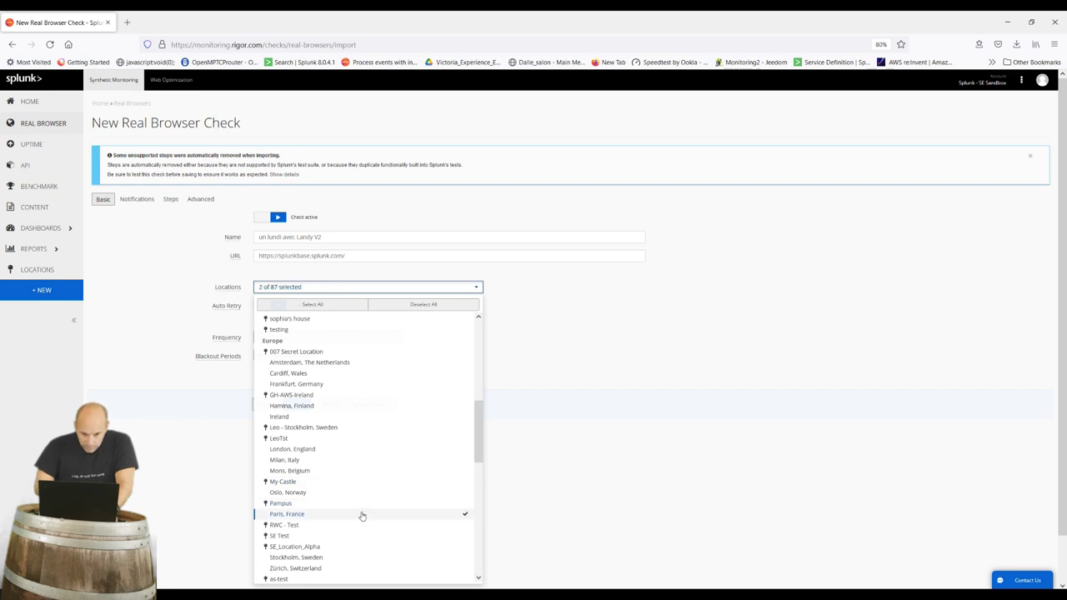
{"action": "left_click", "coordinate": [623, 332]}
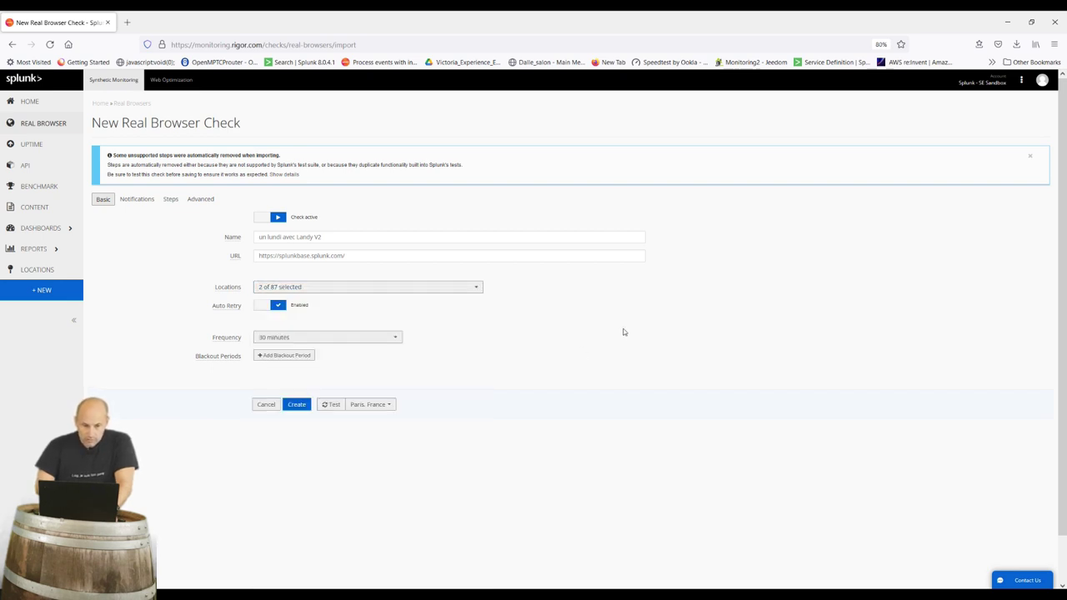
{"action": "left_click", "coordinate": [356, 342]}
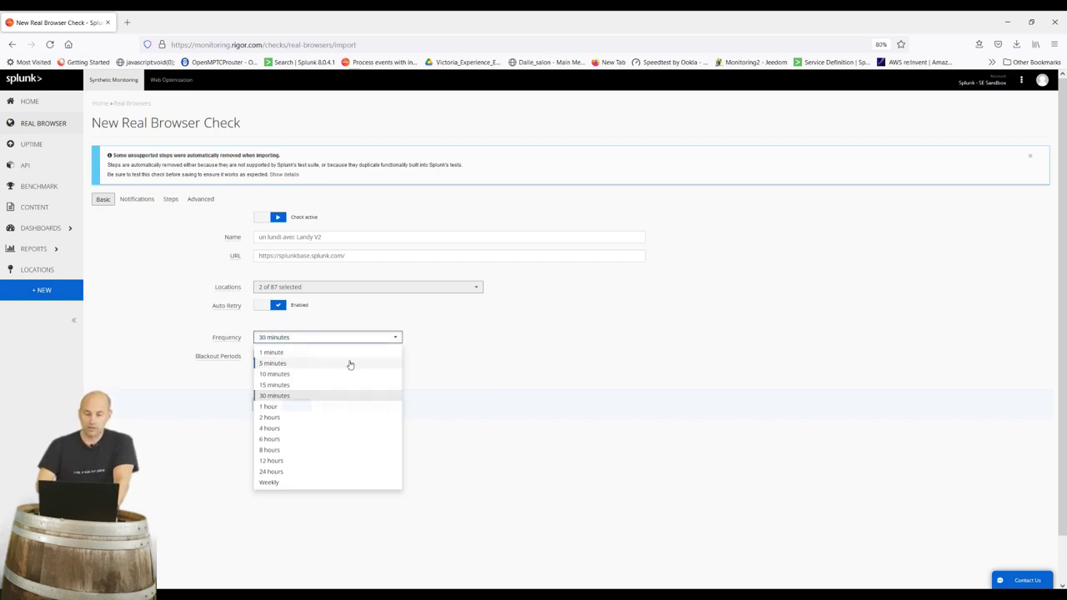
{"action": "left_click", "coordinate": [351, 364]}
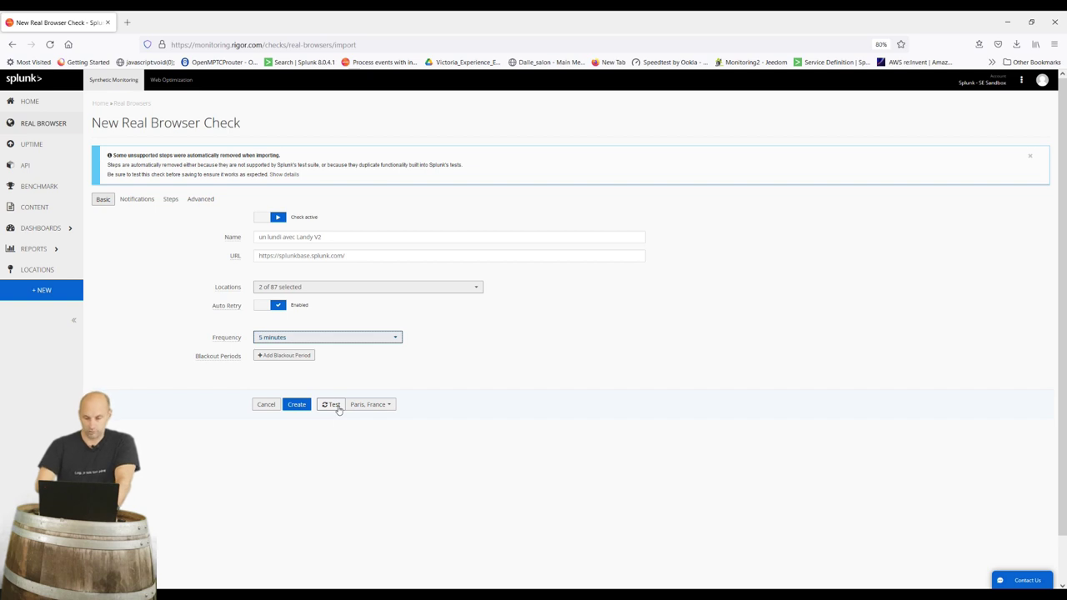
Review the check's email notification settings, then view its imported steps
{"action": "left_click", "coordinate": [138, 200]}
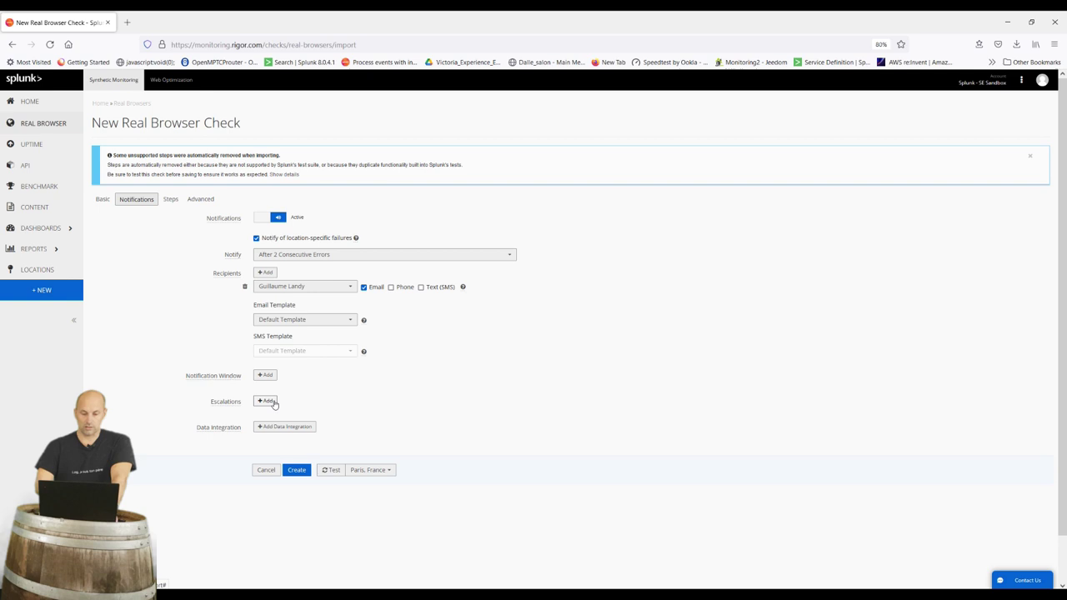
{"action": "left_click", "coordinate": [171, 206]}
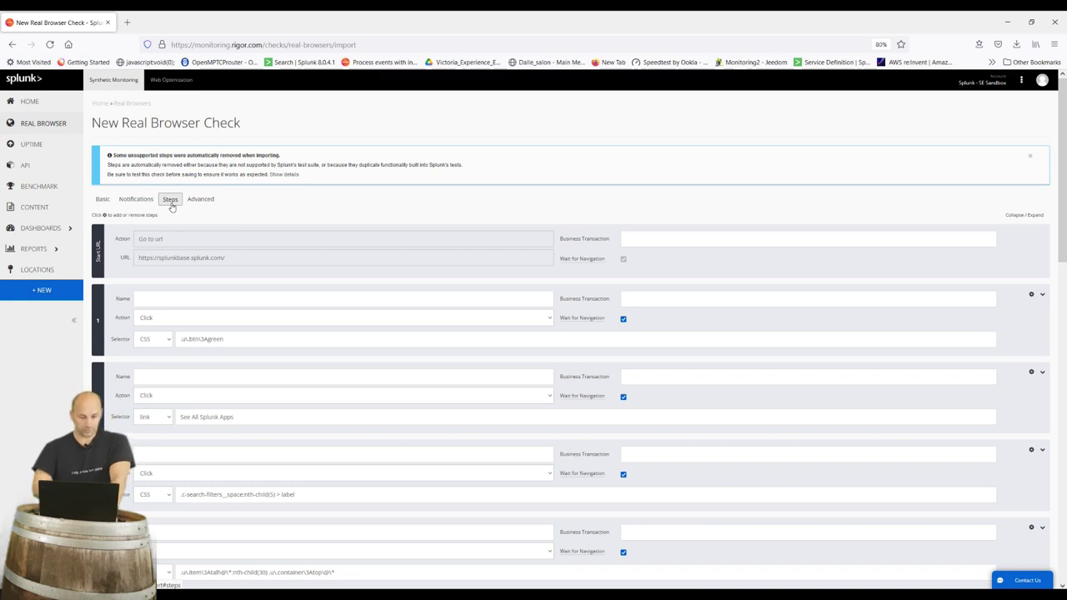
Change step 9's action to 'Fill in password field' so the password is masked
{"action": "scroll", "coordinate": [172, 317], "scroll_direction": "down", "scroll_amount": 5}
{"action": "scroll", "coordinate": [218, 341], "scroll_direction": "down", "scroll_amount": 6}
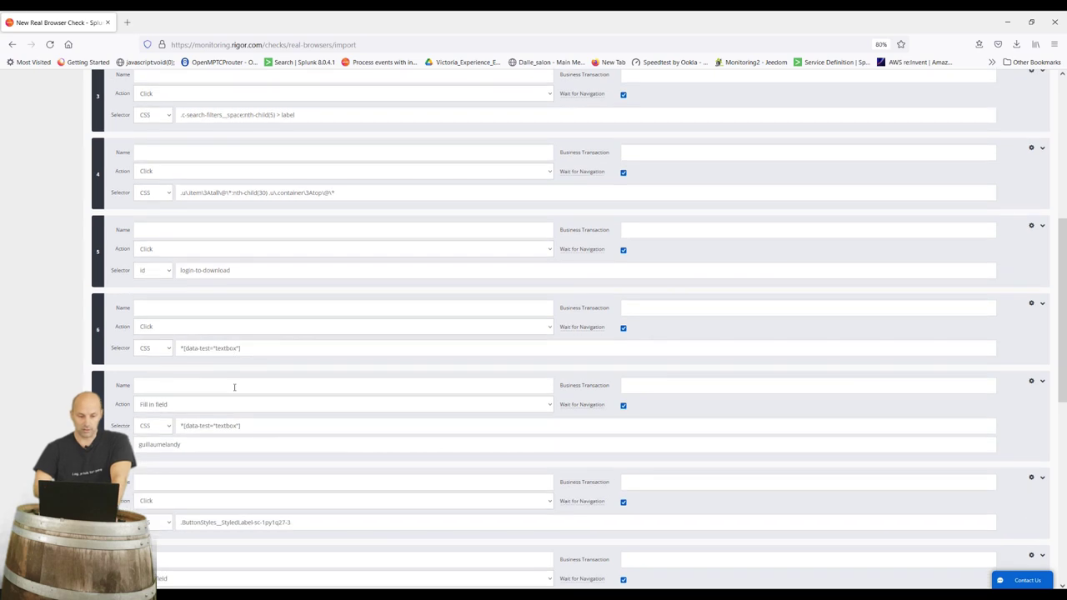
{"action": "scroll", "coordinate": [240, 476], "scroll_direction": "down", "scroll_amount": 3}
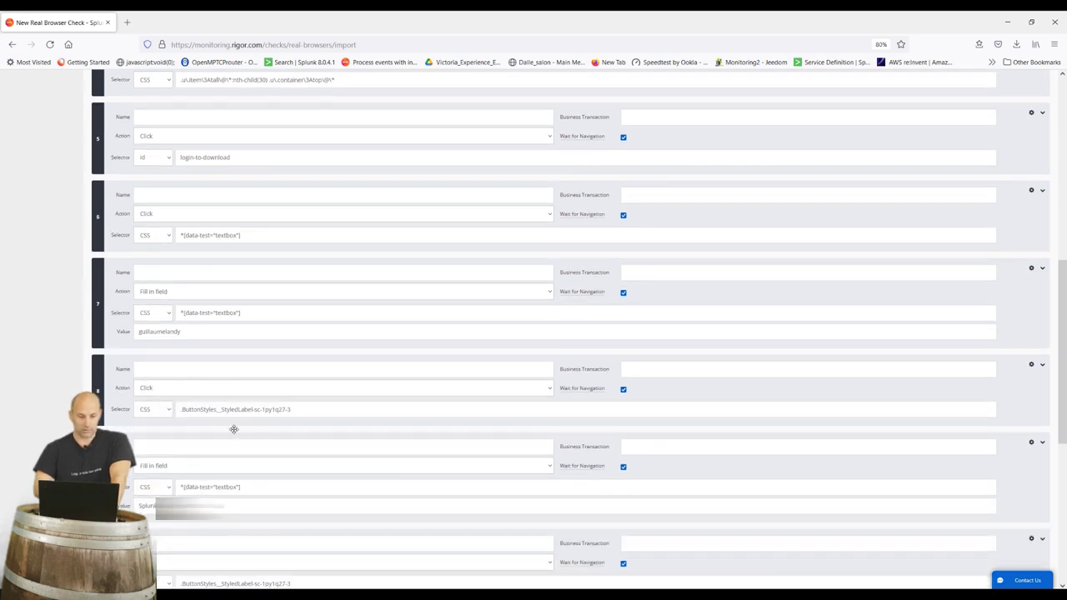
{"action": "scroll", "coordinate": [233, 429], "scroll_direction": "down", "scroll_amount": 2}
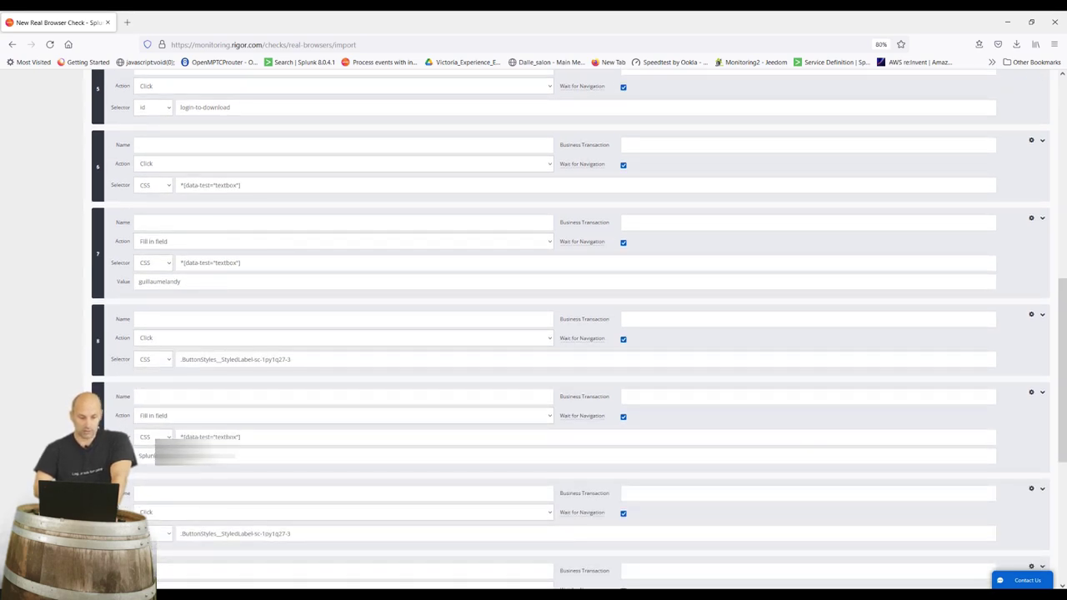
{"action": "left_click", "coordinate": [174, 416]}
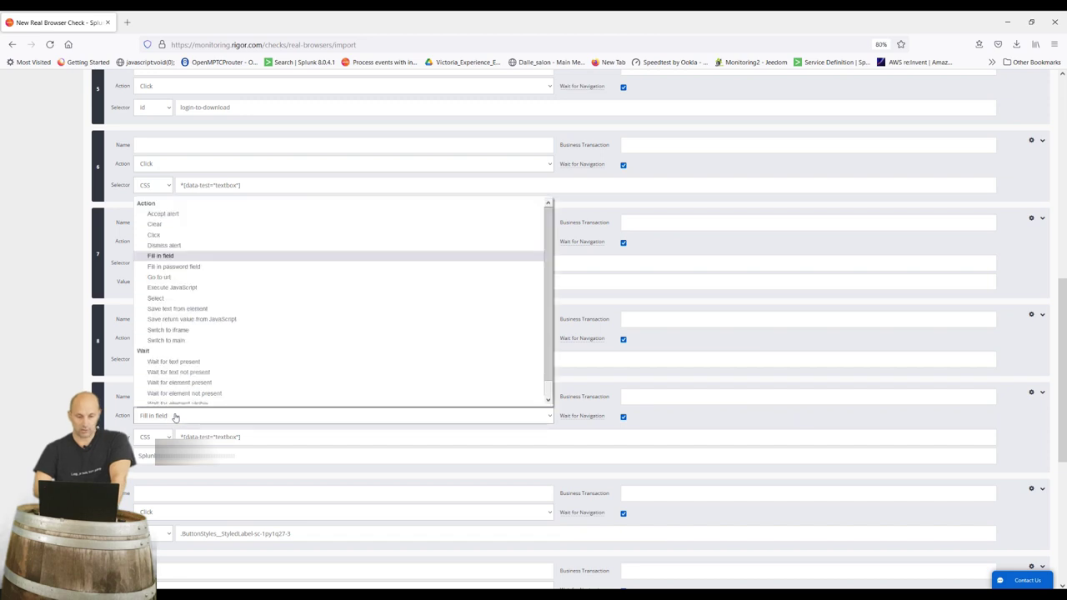
{"action": "left_click", "coordinate": [197, 268]}
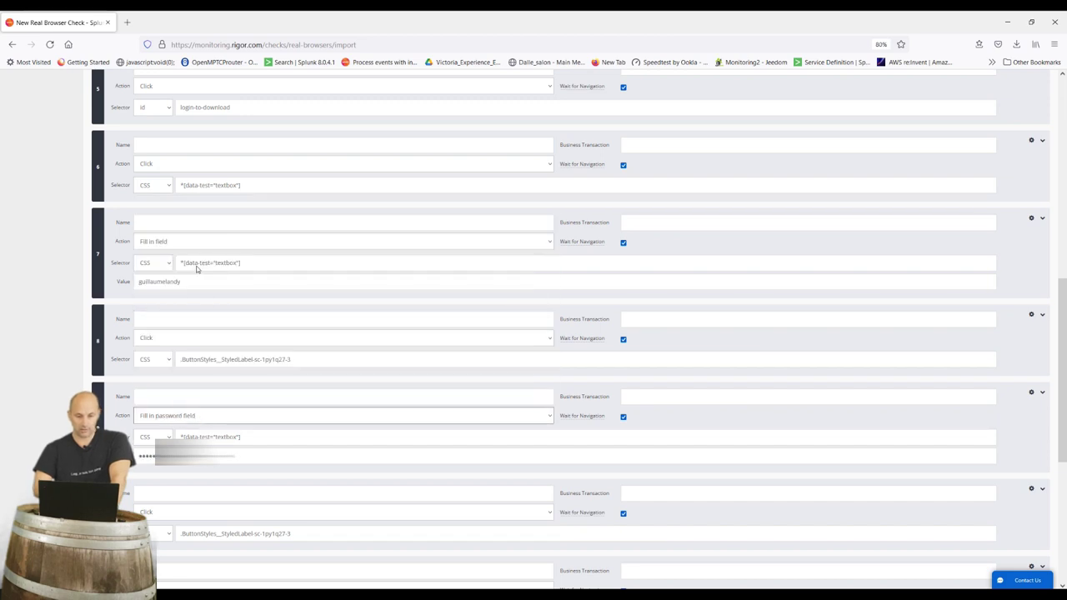
{"action": "scroll", "coordinate": [197, 269], "scroll_direction": "up", "scroll_amount": 10}
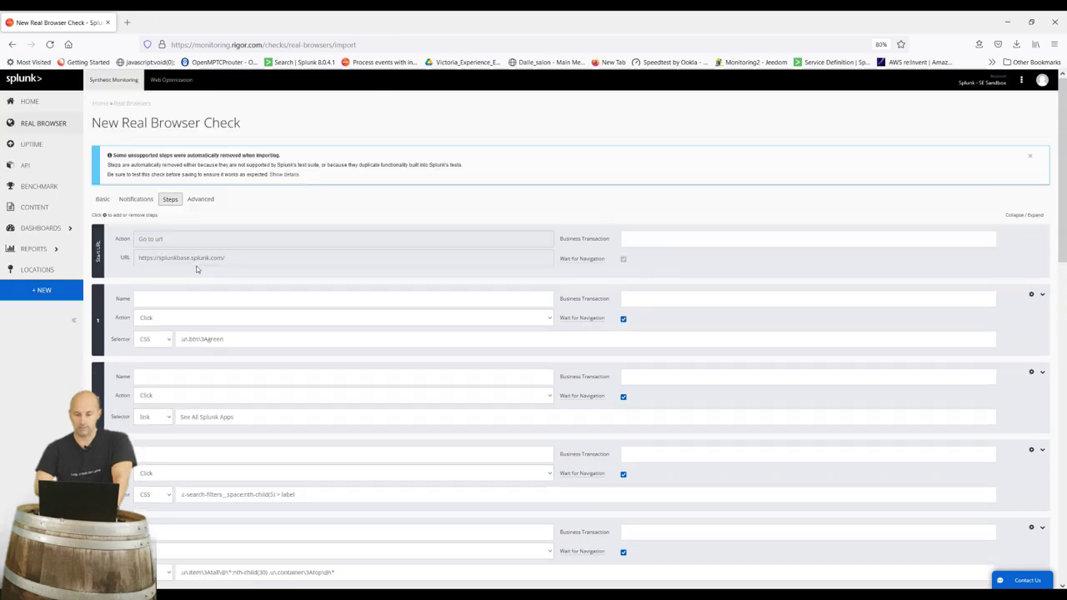
Leave the advanced settings at their defaults and create the 'un lundi avec Landy V2' browser check
{"action": "left_click", "coordinate": [200, 199]}
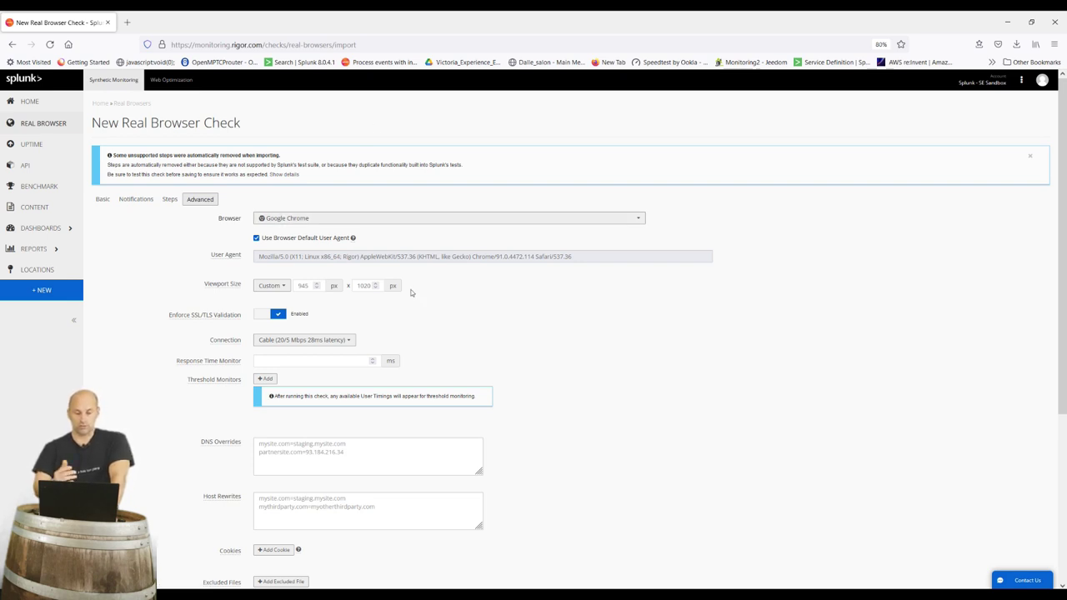
{"action": "scroll", "coordinate": [208, 353], "scroll_direction": "down", "scroll_amount": 5}
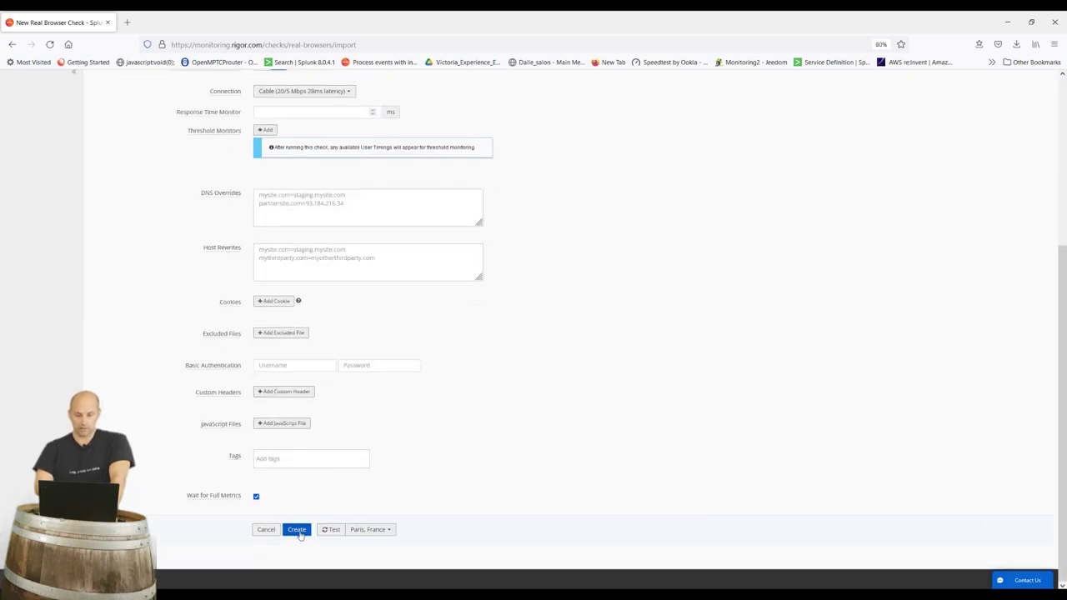
{"action": "left_click", "coordinate": [299, 531]}
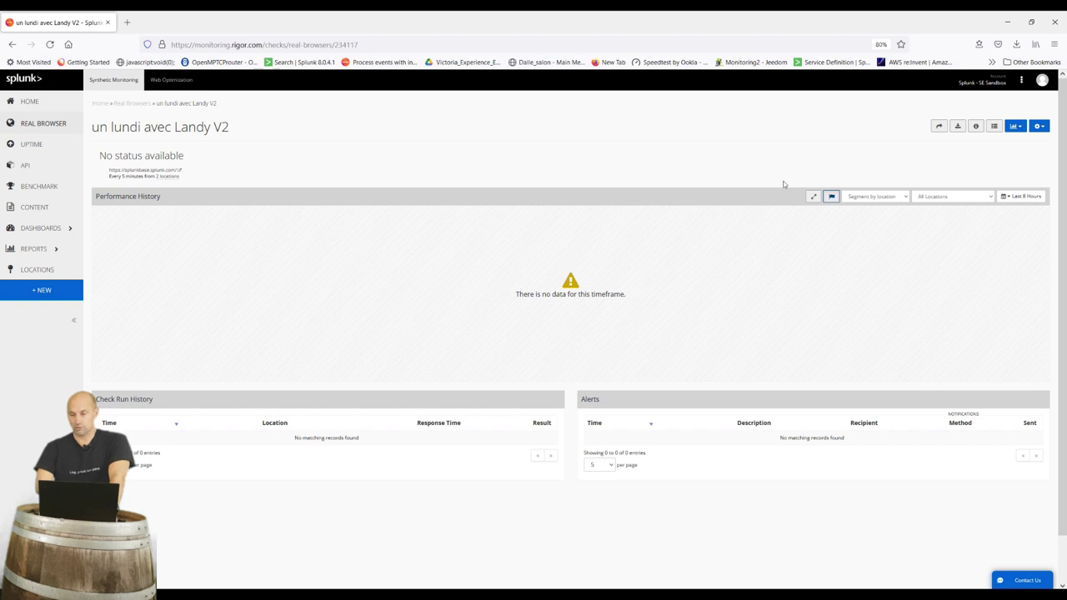
Run 'un lundi avec Landy V2' immediately, then return to the Home dashboard
{"action": "left_click", "coordinate": [1037, 127]}
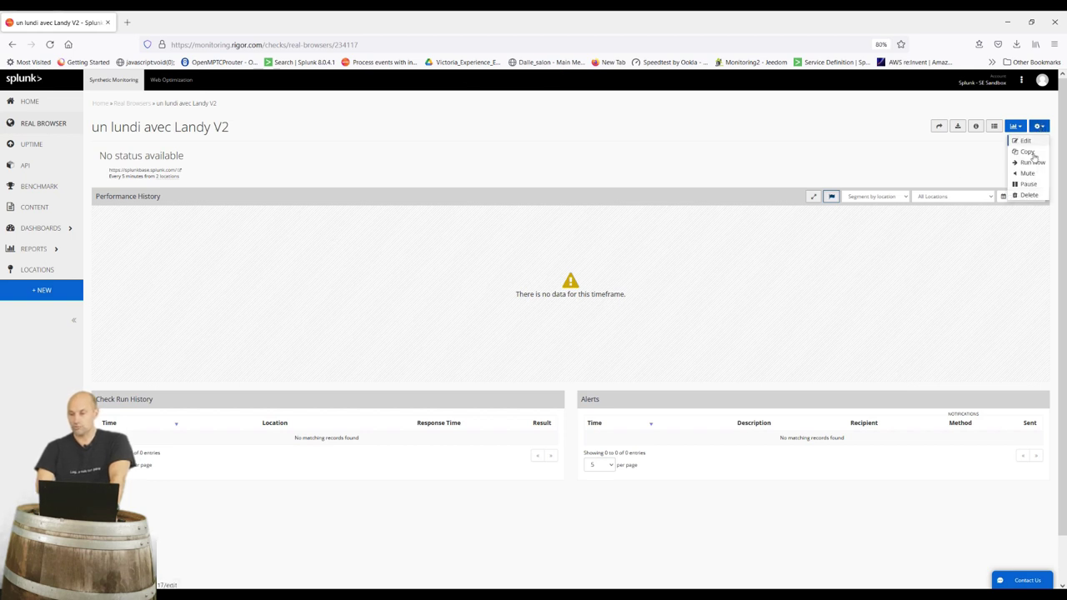
{"action": "left_click", "coordinate": [1032, 164]}
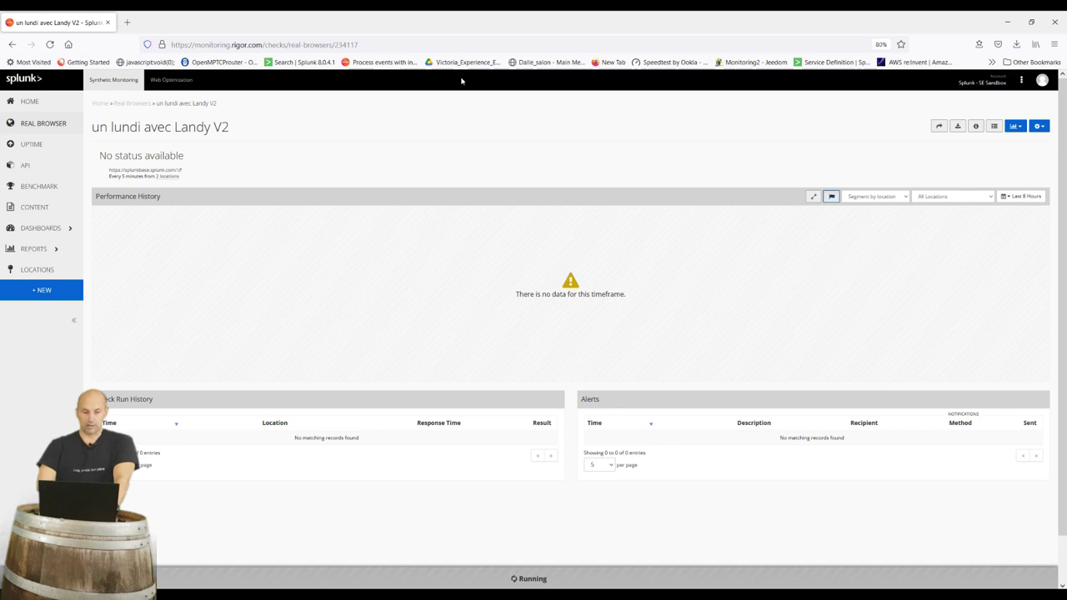
{"action": "left_click", "coordinate": [45, 101]}
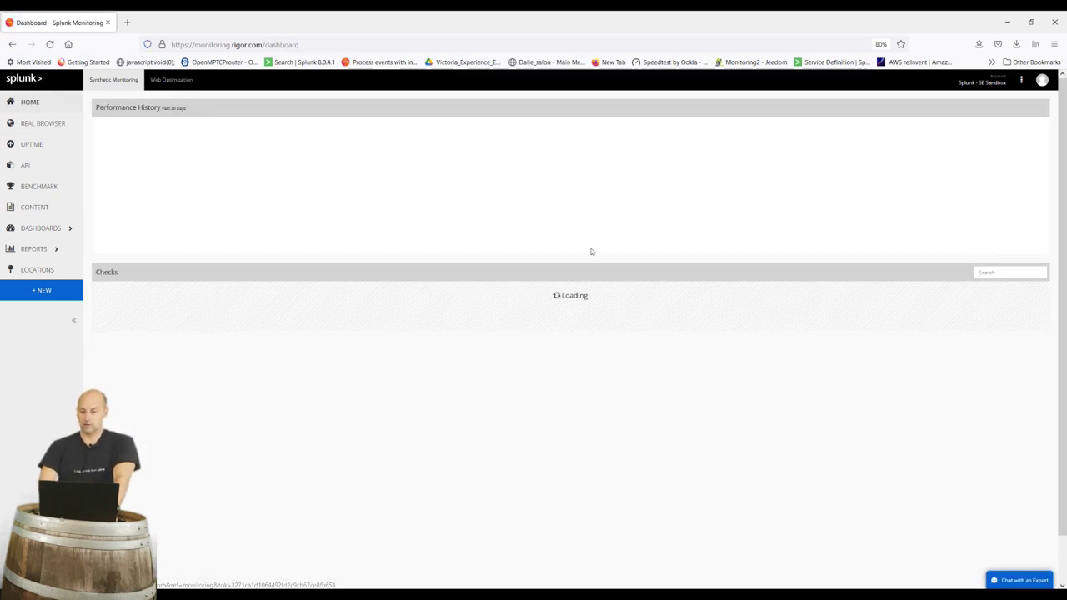
Filter the checks by 'lundi' and open the Splunkbase check's Jan 15 performance results
{"action": "left_click", "coordinate": [999, 274]}
{"action": "type", "text": "lund"}
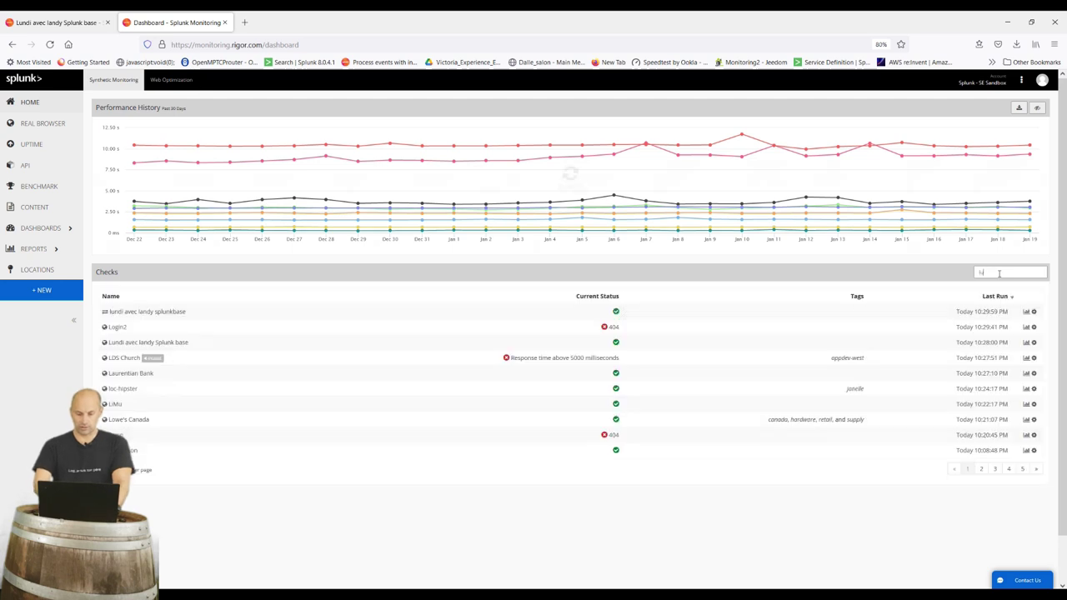
{"action": "type", "text": "i"}
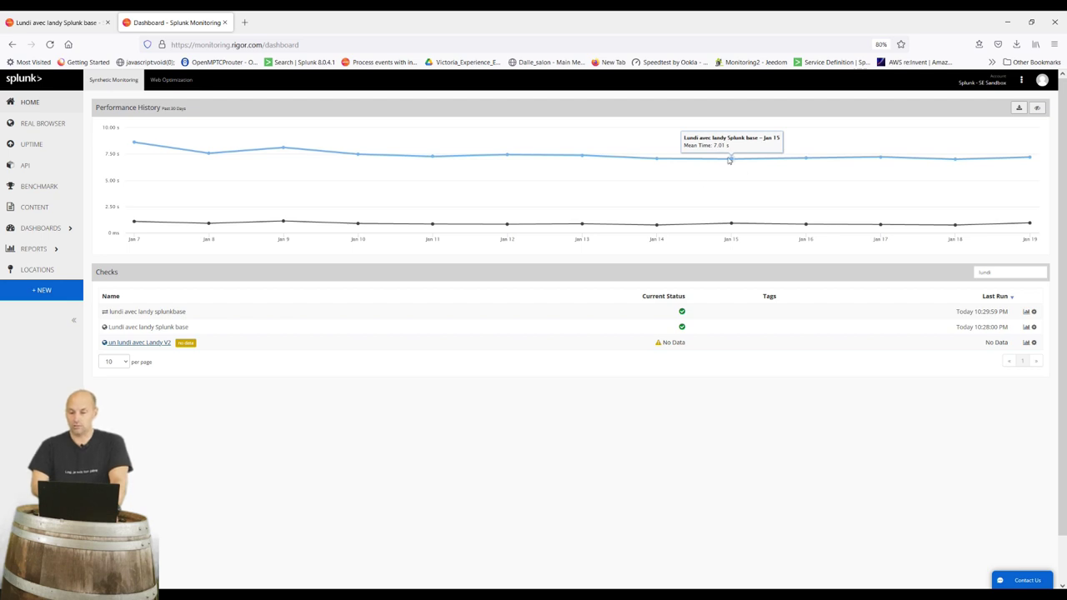
{"action": "left_click", "coordinate": [733, 164]}
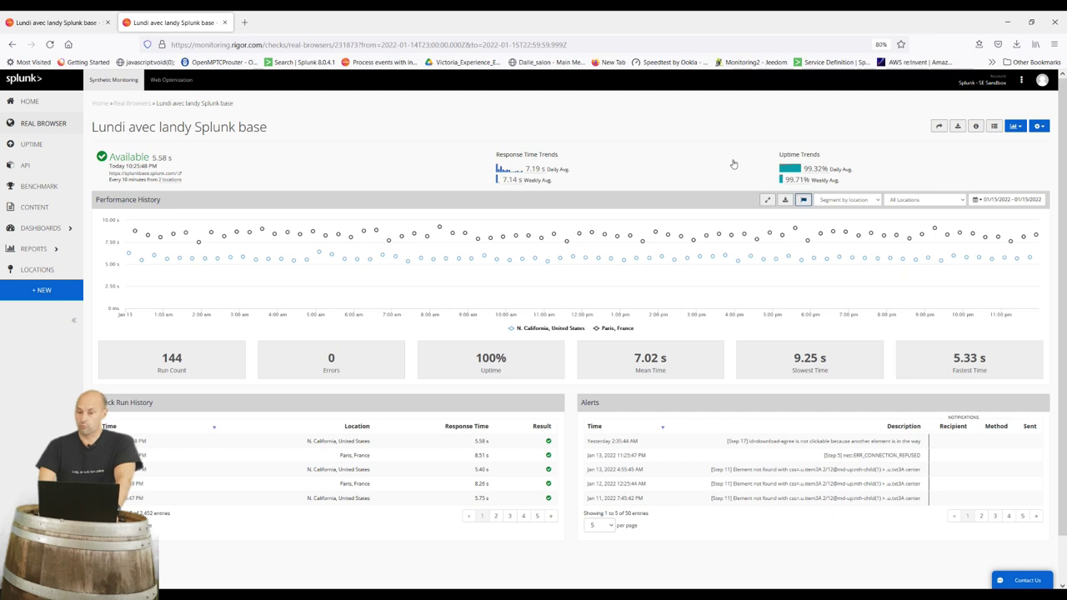
Keep the chart segmented by location and open the Jan 15, 5:35:49 PM Paris run
{"action": "mouse_move", "coordinate": [704, 252]}
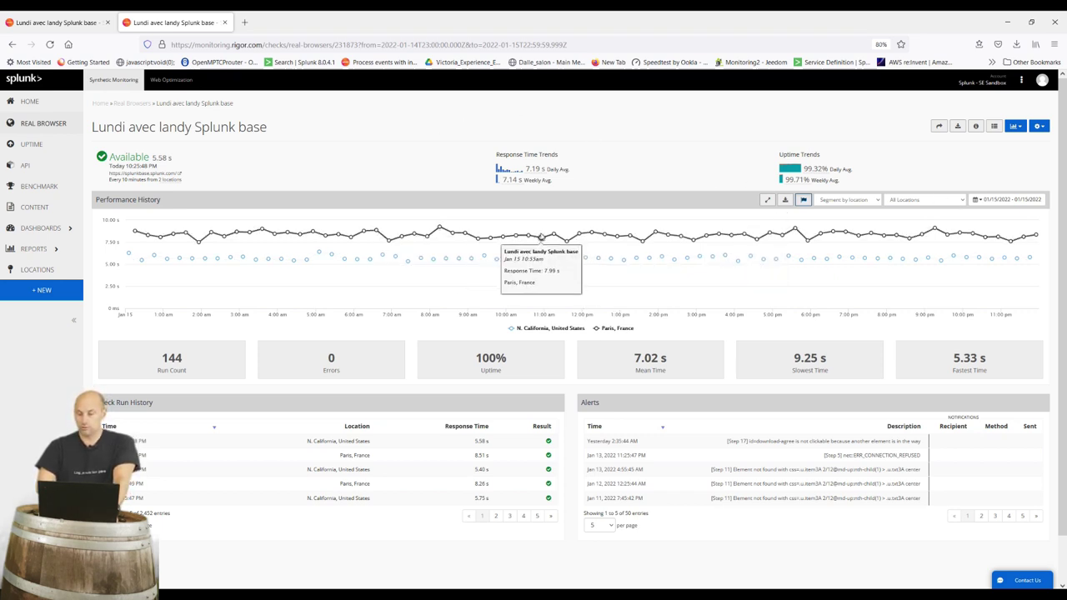
{"action": "scroll", "coordinate": [541, 238], "scroll_direction": "down", "scroll_amount": 1}
{"action": "scroll", "coordinate": [541, 238], "scroll_direction": "up", "scroll_amount": 1}
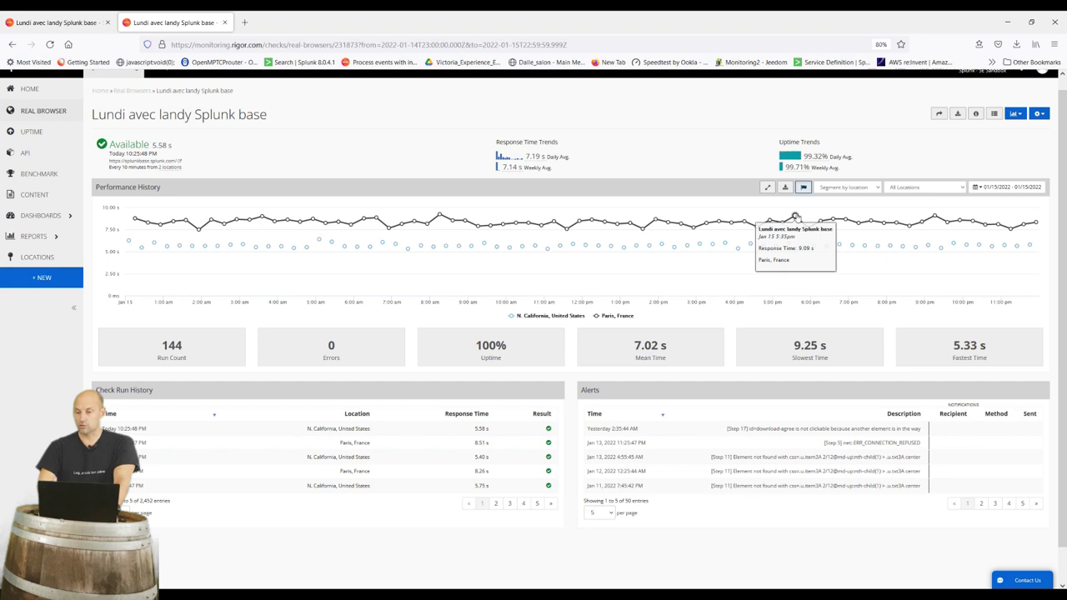
{"action": "left_click", "coordinate": [876, 191]}
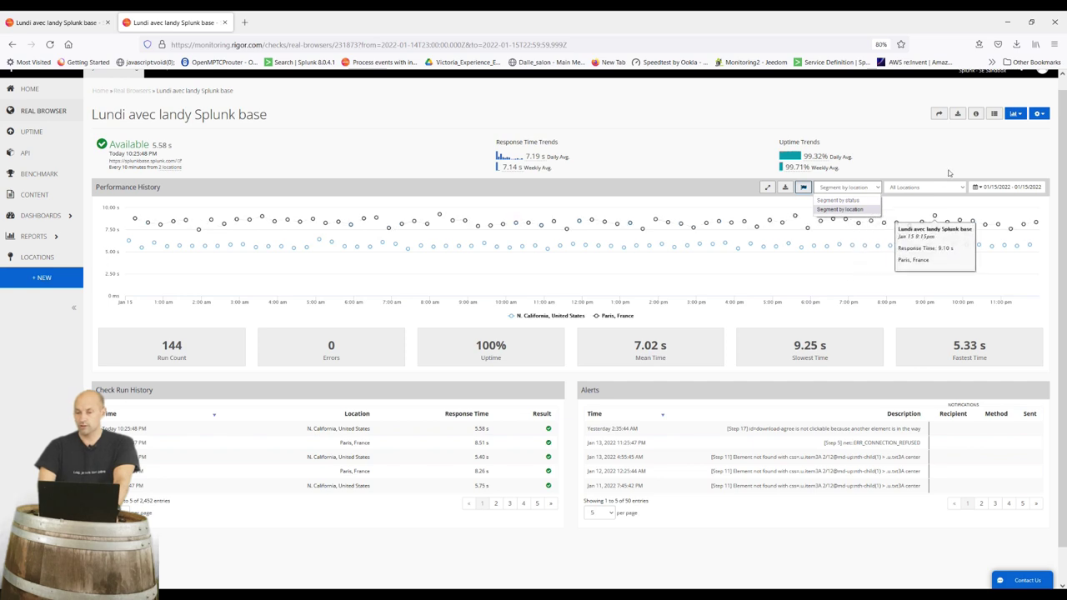
{"action": "left_click", "coordinate": [911, 193]}
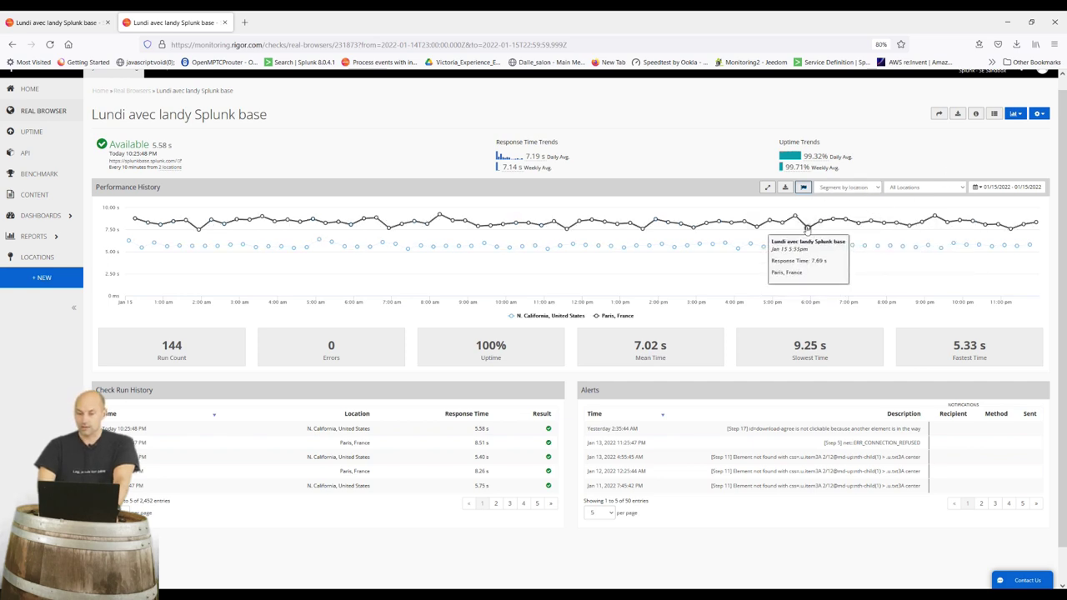
{"action": "left_click", "coordinate": [799, 224]}
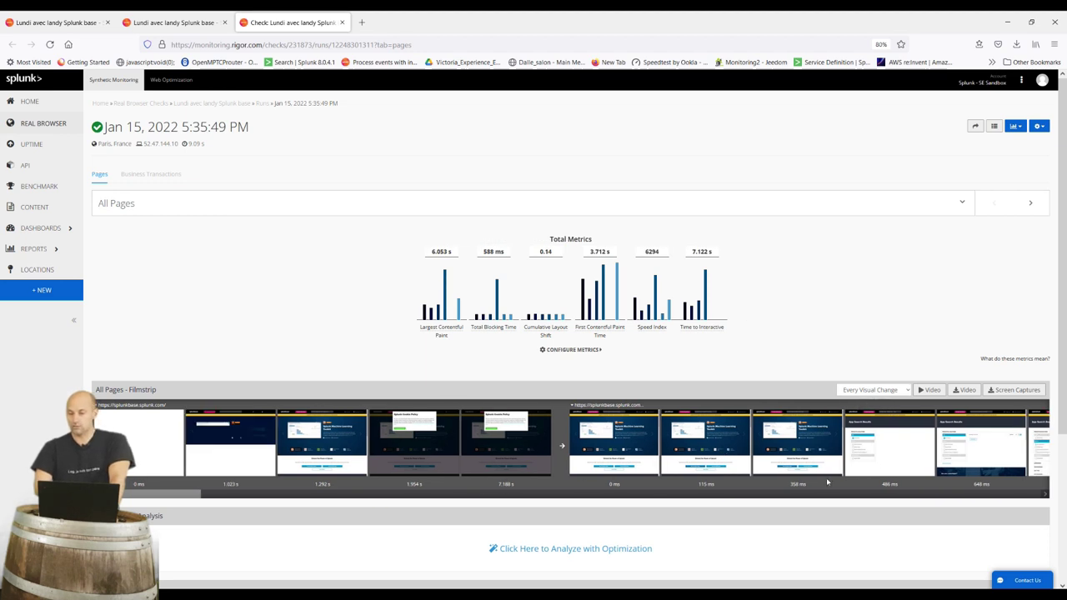
Play the run's filmstrip as a video, then close it
{"action": "left_click", "coordinate": [931, 391]}
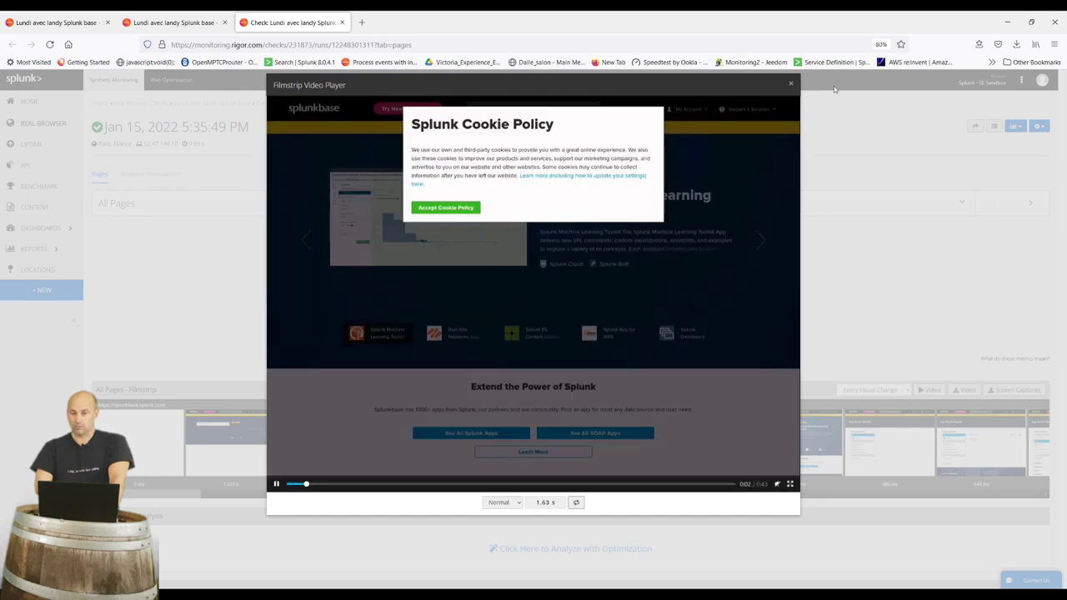
{"action": "left_click", "coordinate": [792, 86]}
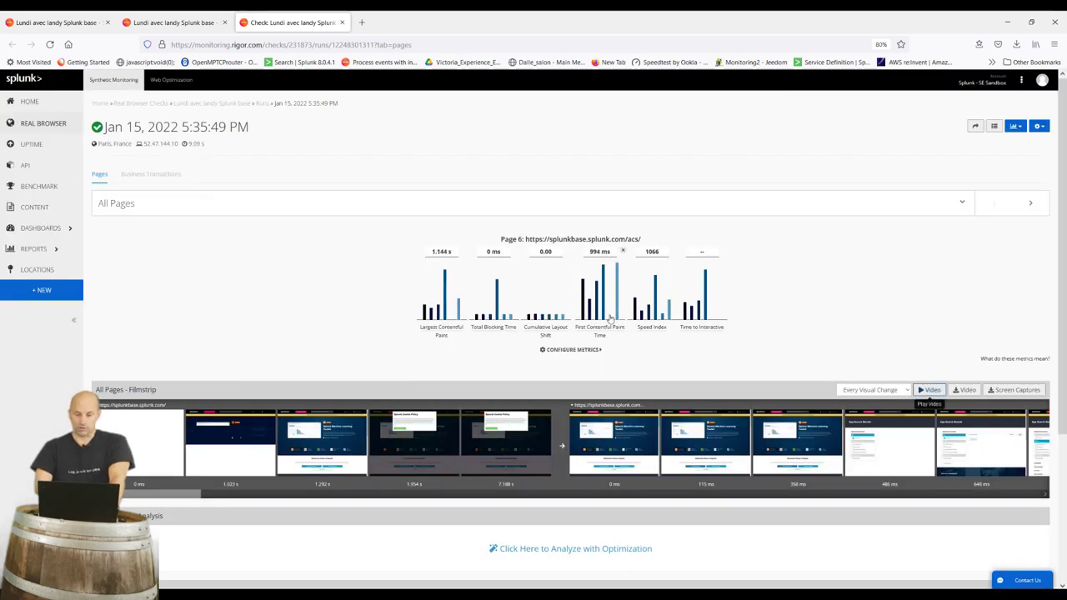
{"action": "scroll", "coordinate": [639, 357], "scroll_direction": "down", "scroll_amount": 1}
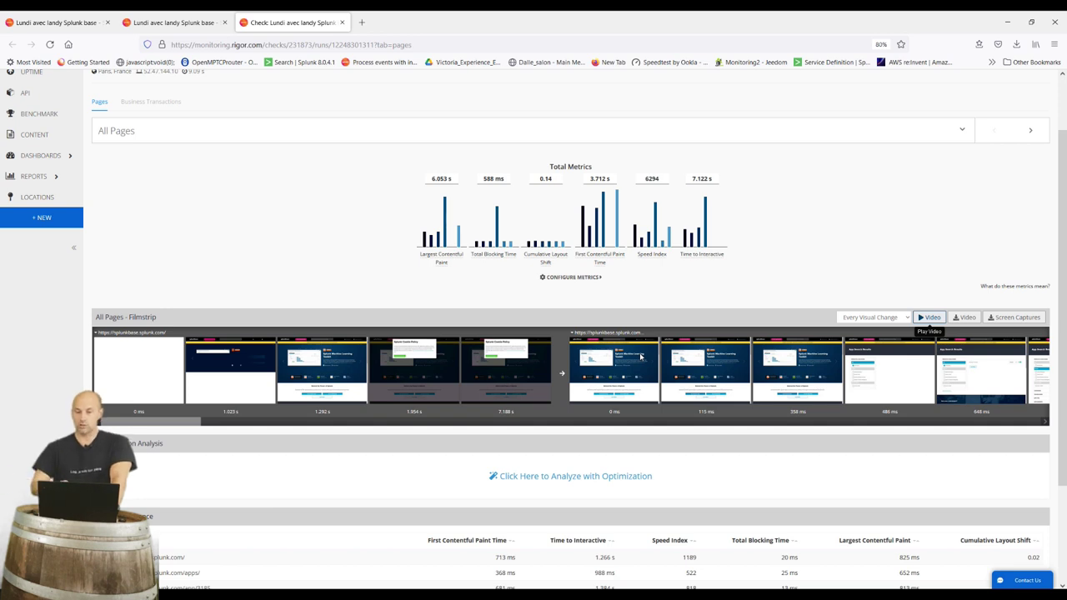
{"action": "scroll", "coordinate": [641, 357], "scroll_direction": "down", "scroll_amount": 2}
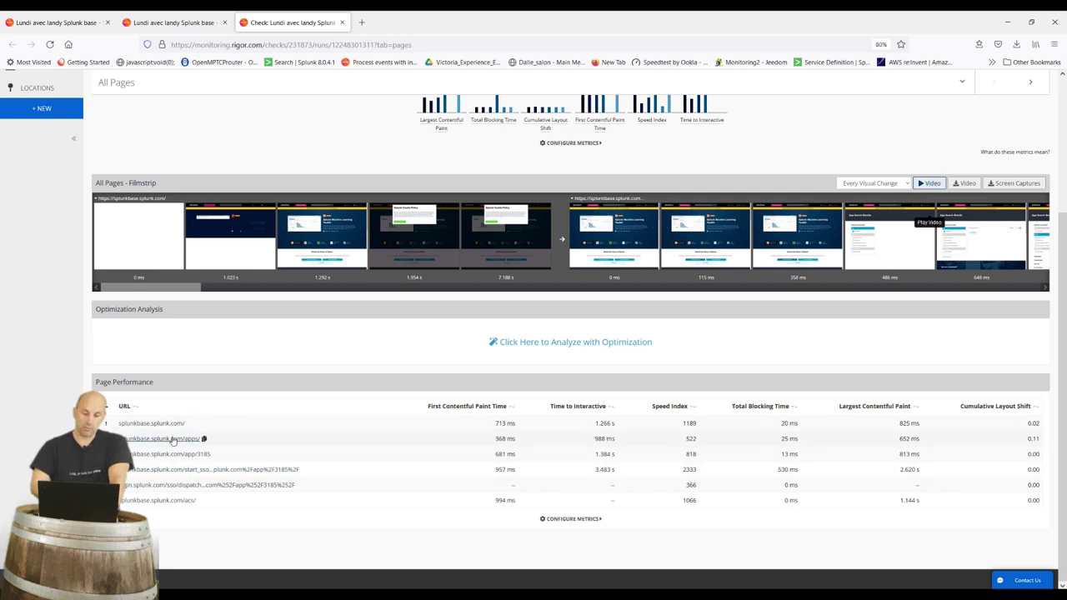
Review the splunkbase.splunk.com/apps/ page details, then advance to Page 3, splunkbase.splunk.com/app/3185
{"action": "left_click", "coordinate": [167, 439]}
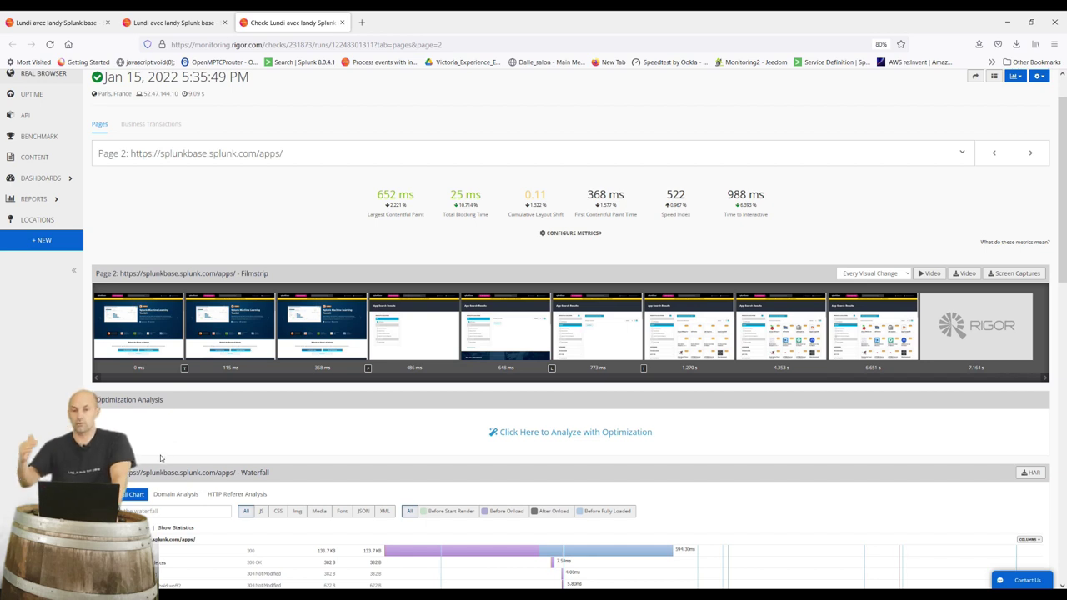
{"action": "scroll", "coordinate": [160, 455], "scroll_direction": "down", "scroll_amount": 4}
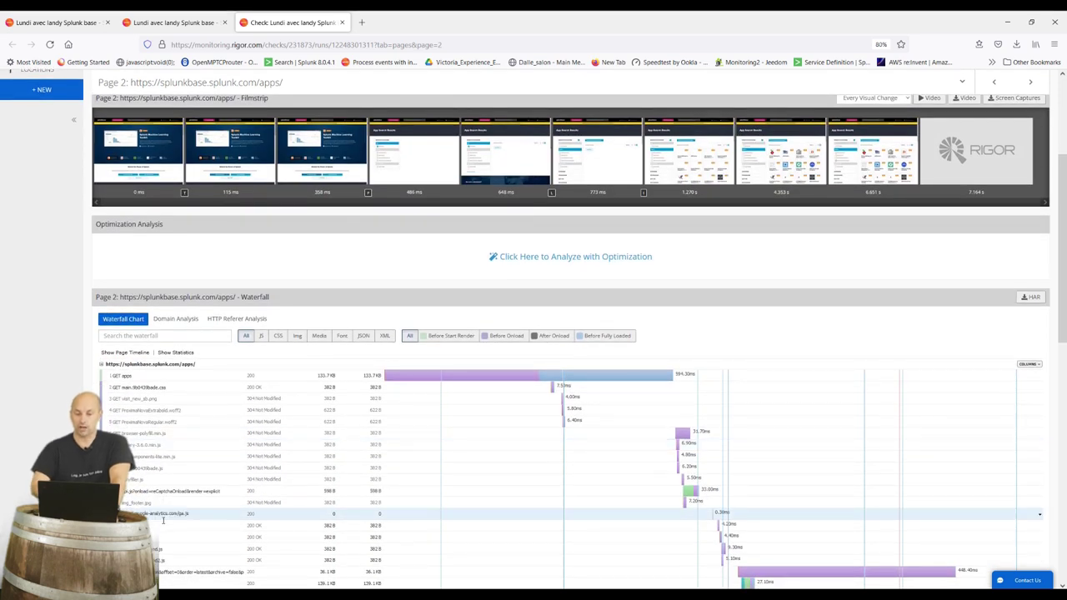
{"action": "scroll", "coordinate": [219, 525], "scroll_direction": "down", "scroll_amount": 2}
{"action": "scroll", "coordinate": [218, 525], "scroll_direction": "down", "scroll_amount": 1}
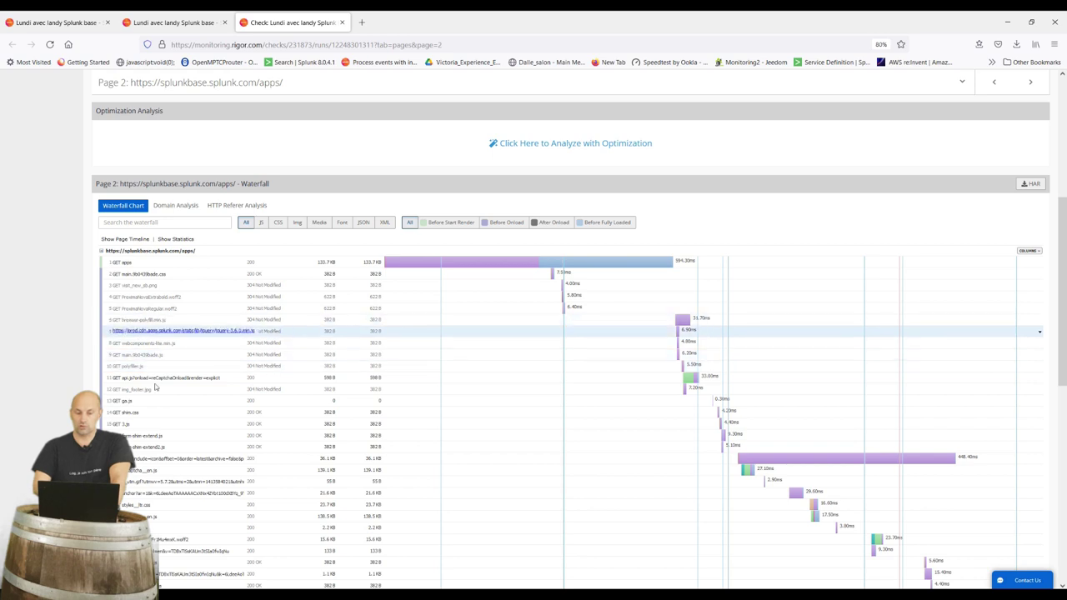
{"action": "scroll", "coordinate": [194, 476], "scroll_direction": "down", "scroll_amount": 2}
{"action": "scroll", "coordinate": [194, 476], "scroll_direction": "down", "scroll_amount": 1}
{"action": "scroll", "coordinate": [195, 476], "scroll_direction": "down", "scroll_amount": 5}
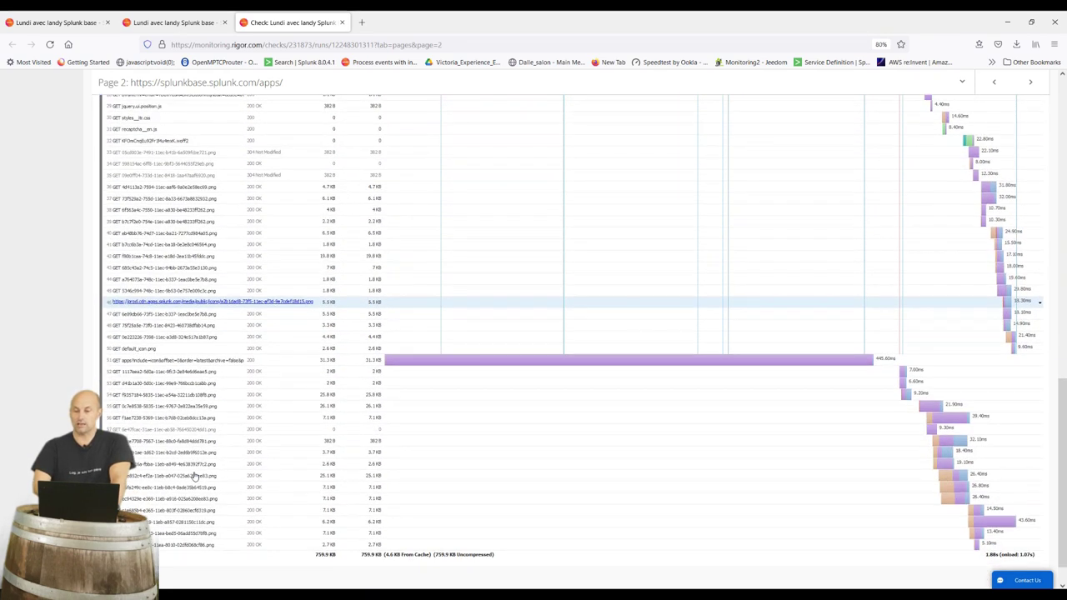
{"action": "scroll", "coordinate": [194, 476], "scroll_direction": "down", "scroll_amount": 1}
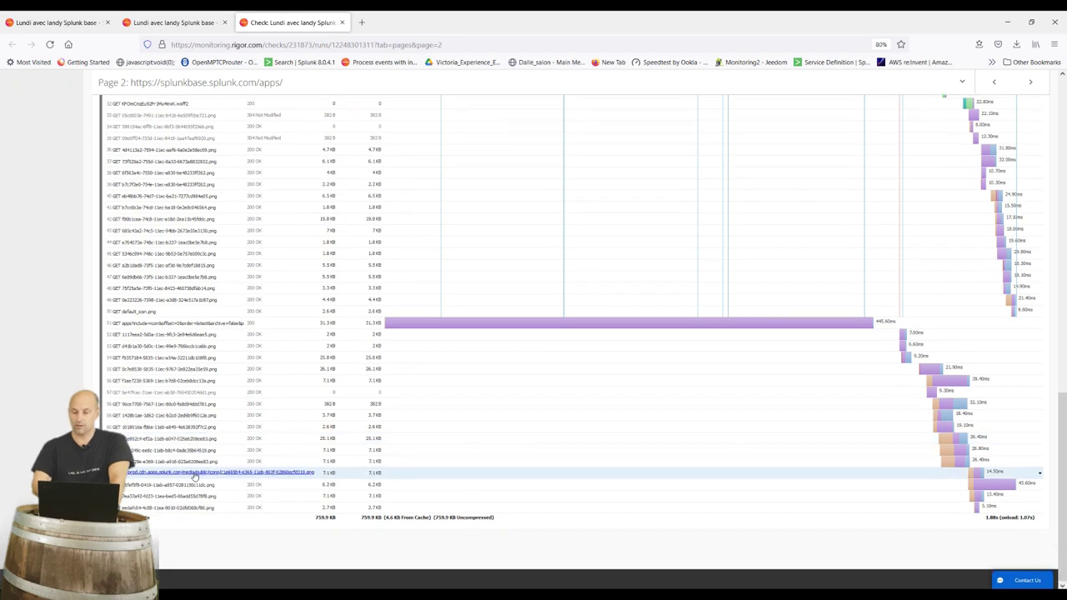
{"action": "scroll", "coordinate": [194, 476], "scroll_direction": "up", "scroll_amount": 15}
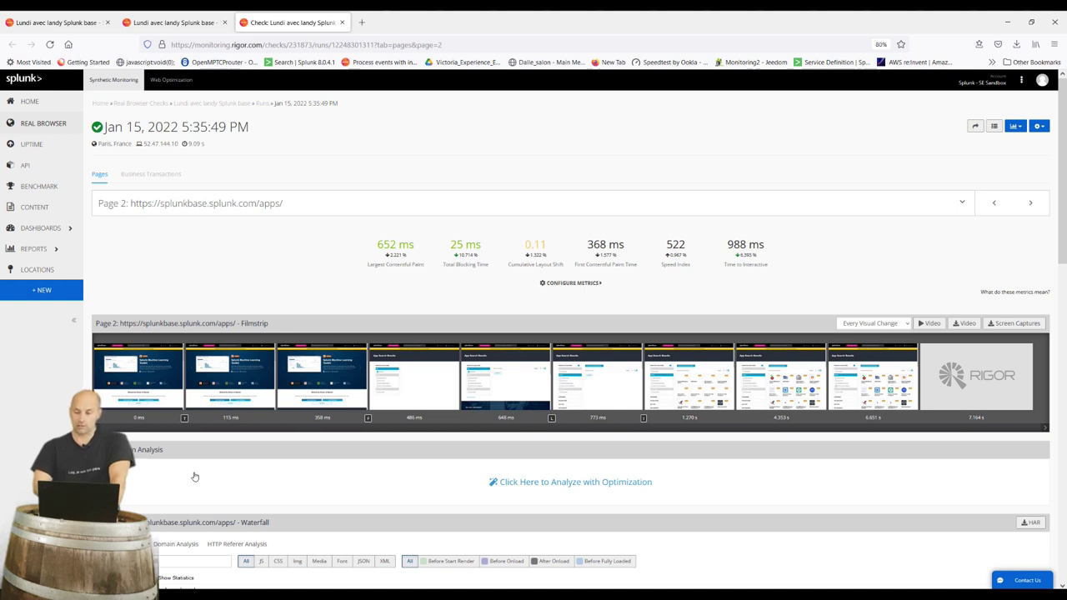
{"action": "key", "text": "Right"}
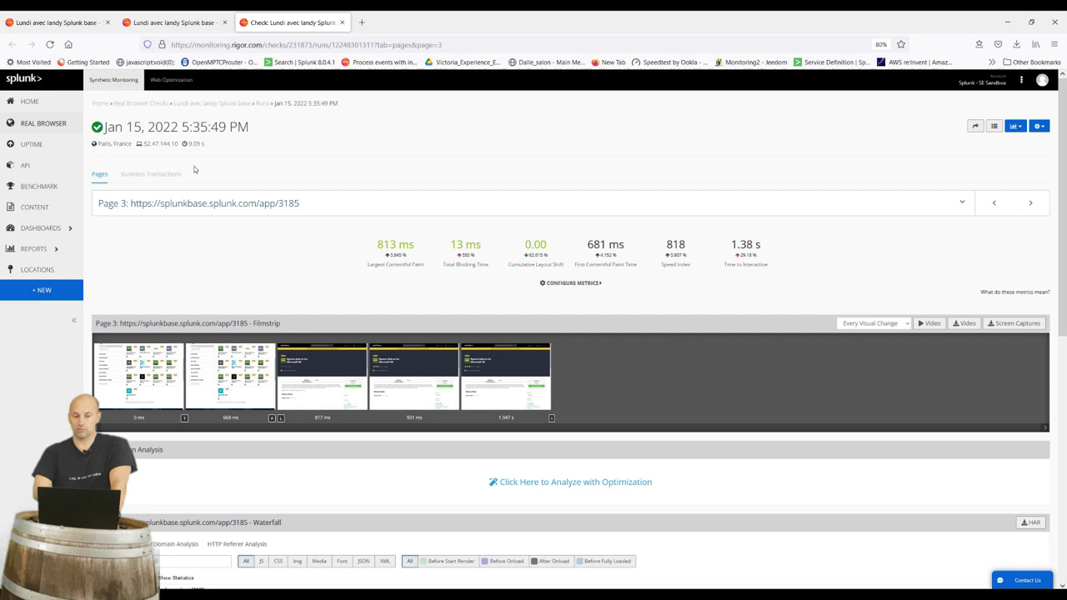
{"action": "left_click", "coordinate": [46, 123]}
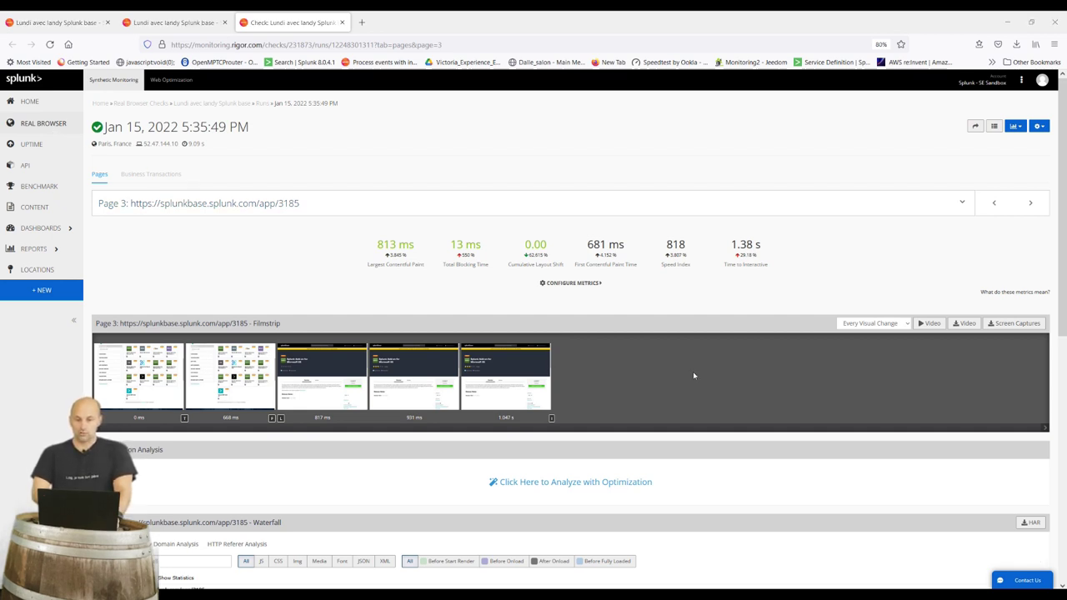
Create a new private location with display name 'lundi avec LAndy'
{"action": "left_click", "coordinate": [33, 272]}
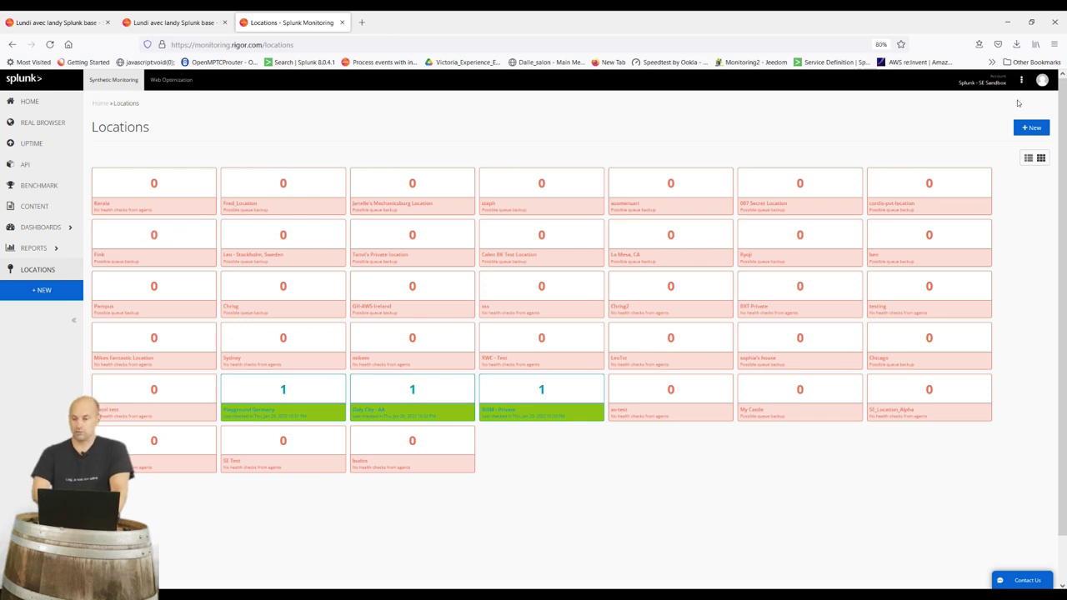
{"action": "left_click", "coordinate": [1032, 127]}
{"action": "left_click", "coordinate": [417, 152]}
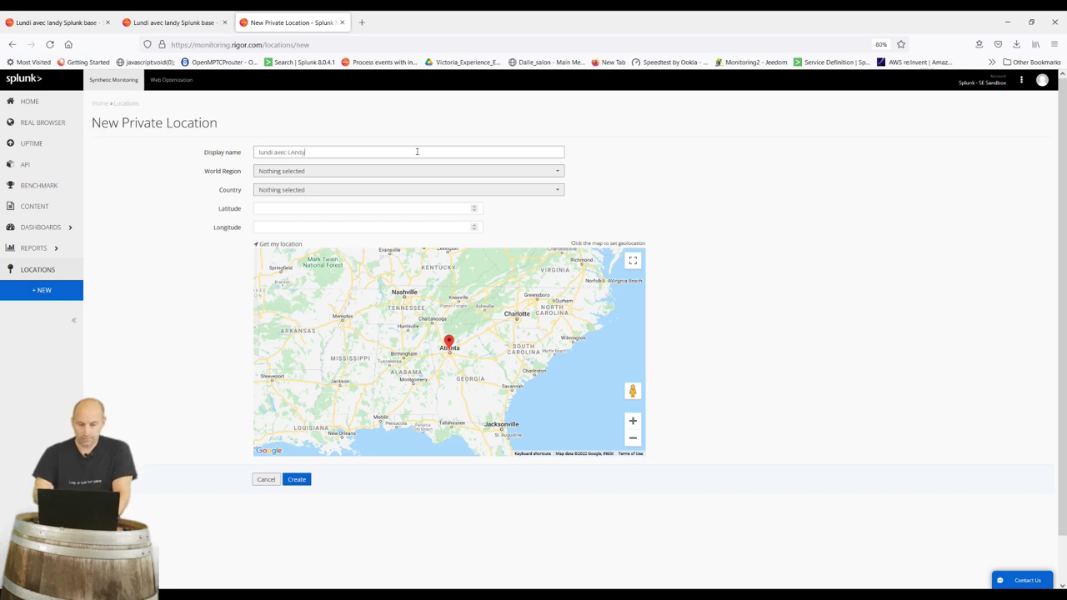
{"action": "left_click", "coordinate": [302, 479]}
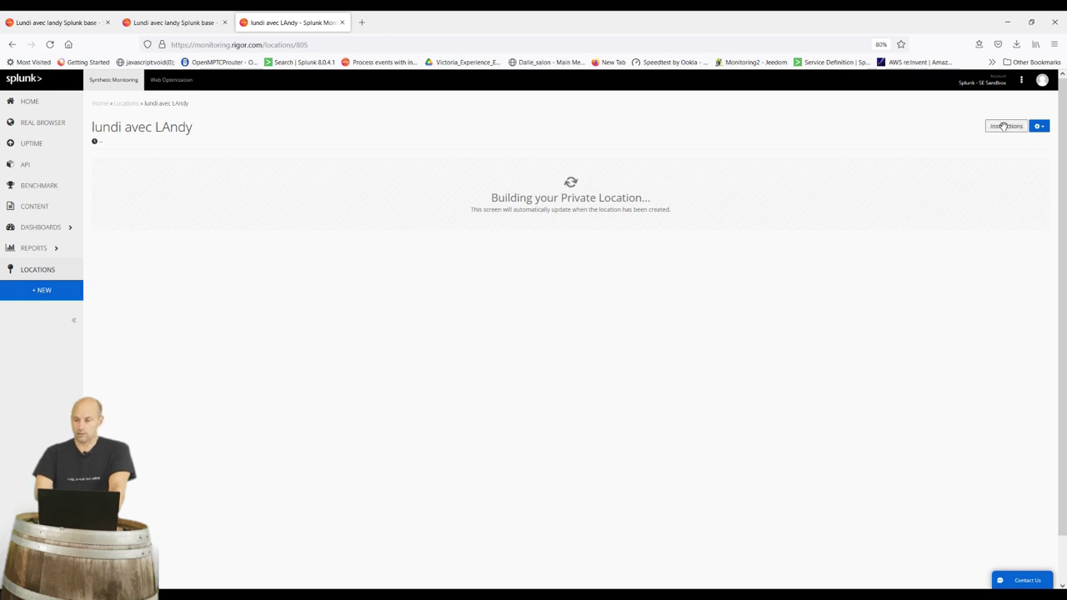
Review the location's Docker, Docker Compose, AWS ECS and Mac/Windows setup instructions, then go to Uptime Checks
{"action": "left_click", "coordinate": [1004, 126]}
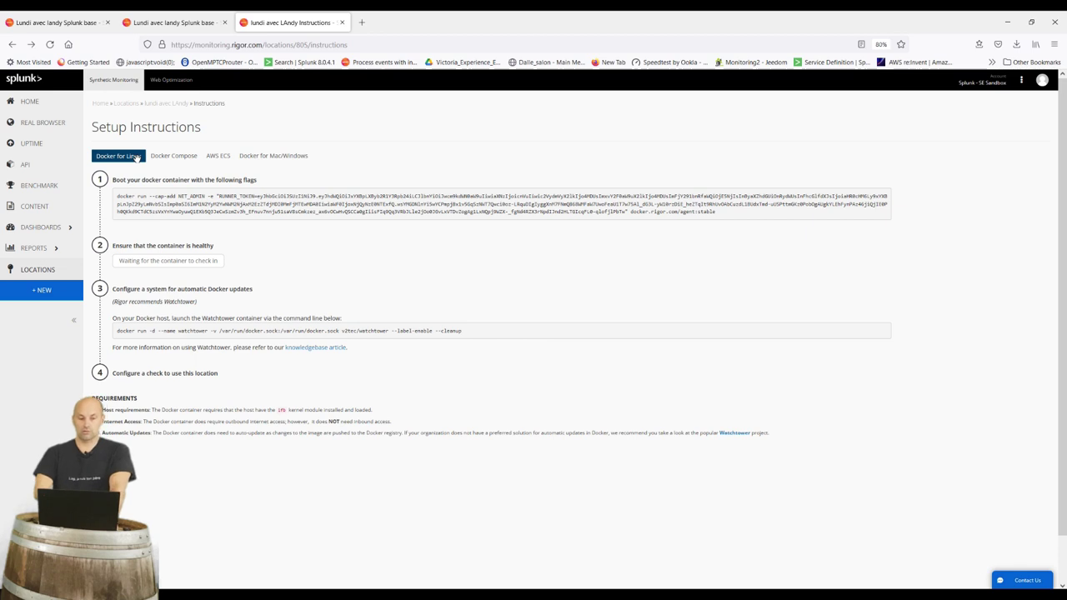
{"action": "left_click", "coordinate": [175, 156]}
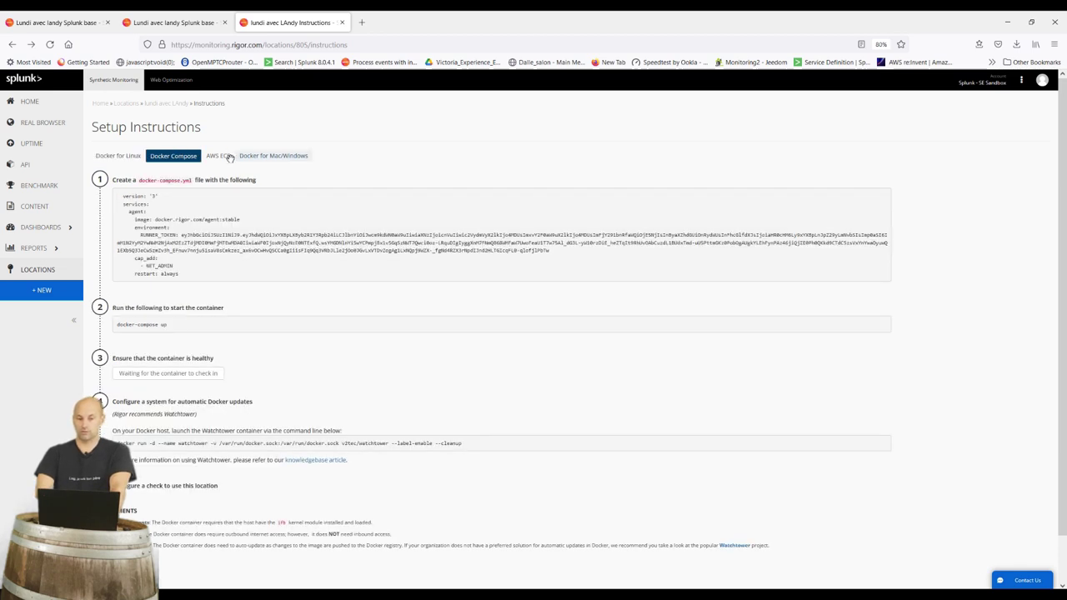
{"action": "left_click", "coordinate": [220, 156]}
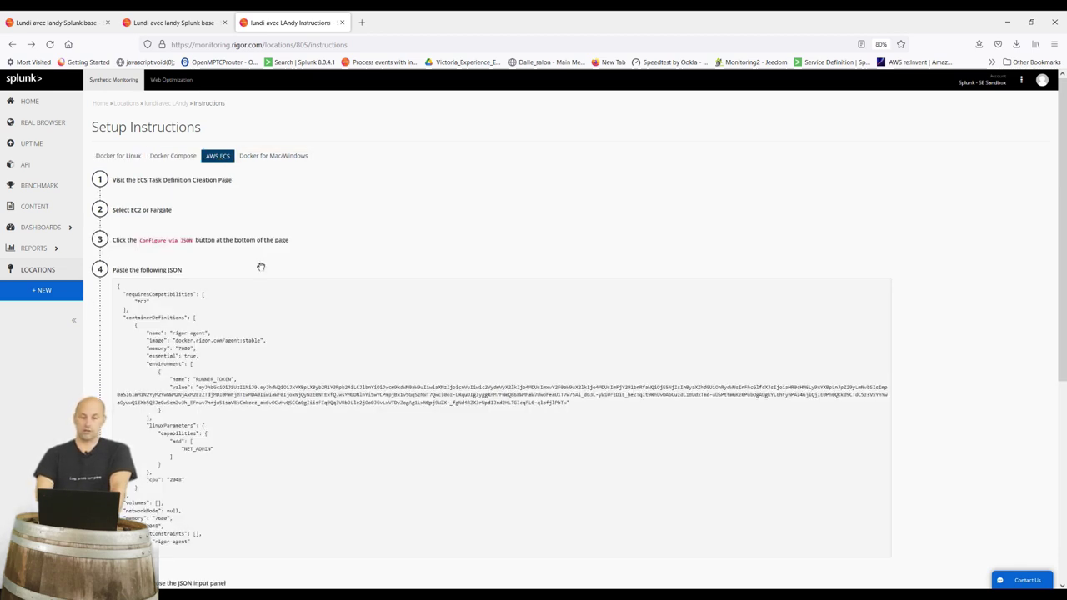
{"action": "left_click", "coordinate": [275, 157]}
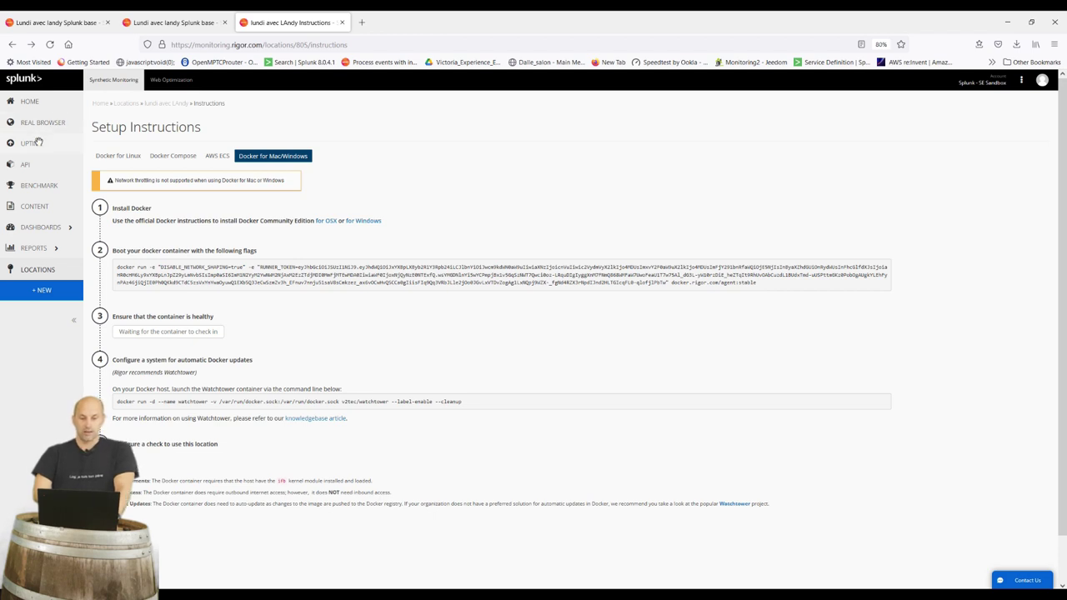
{"action": "left_click", "coordinate": [38, 143]}
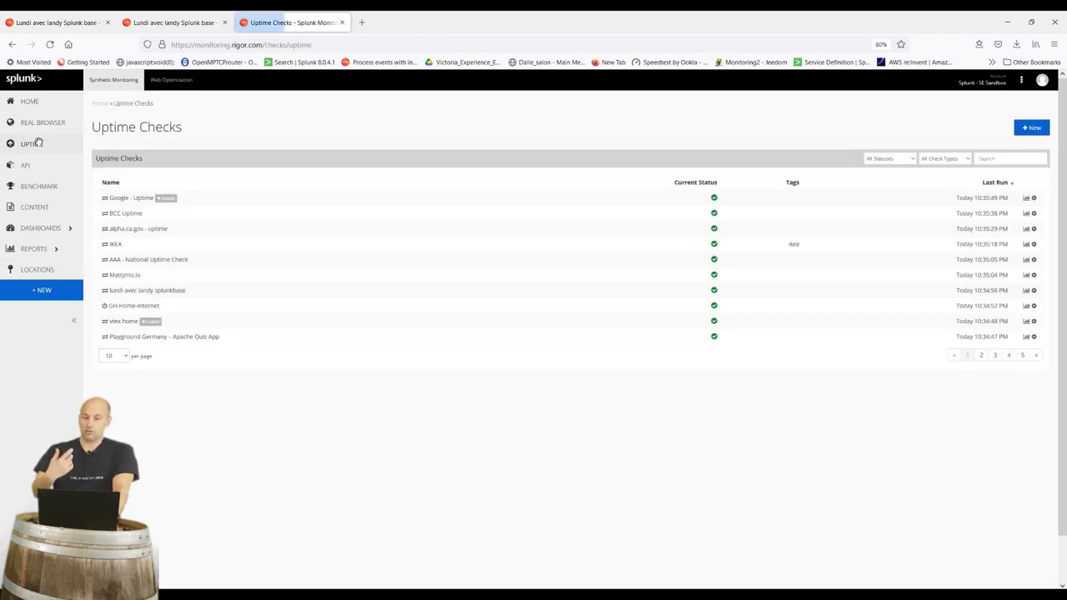
Filter uptime checks by 'lund', open 'lundi avec landy splunkbase', then return to the list
{"action": "left_click", "coordinate": [1018, 158]}
{"action": "type", "text": "lundi"}
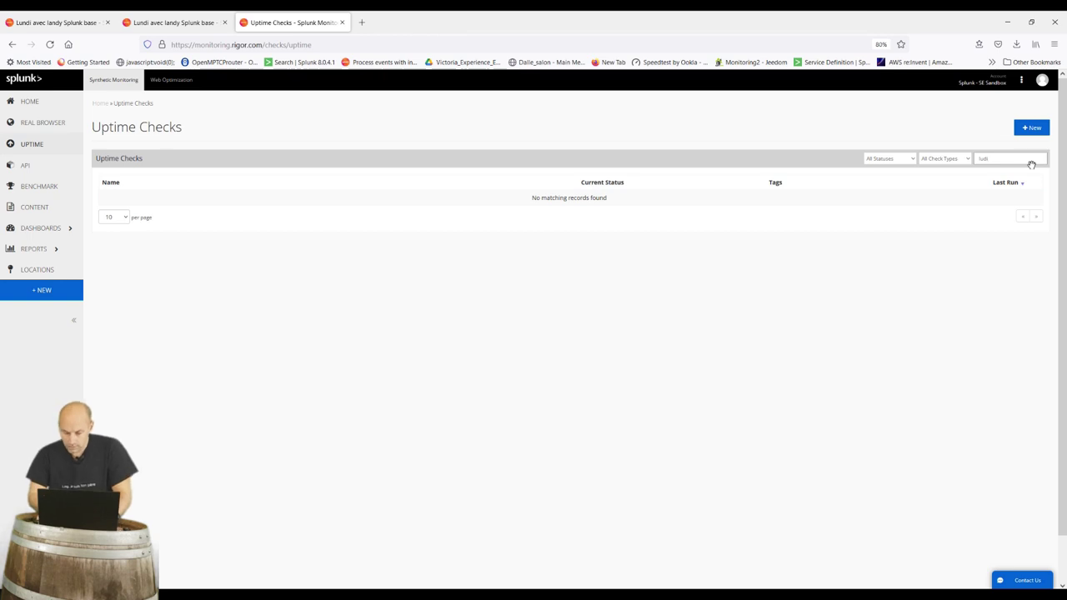
{"action": "key", "text": "BackSpace"}
{"action": "key", "text": "BackSpace"}
{"action": "key", "text": "BackSpace"}
{"action": "type", "text": "und"}
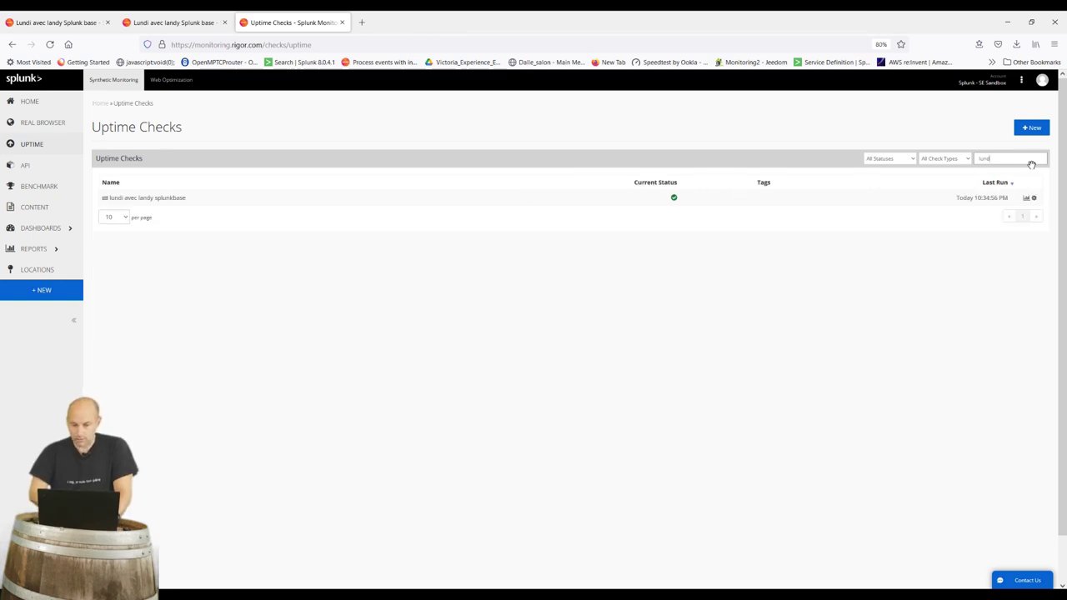
{"action": "left_click", "coordinate": [136, 197]}
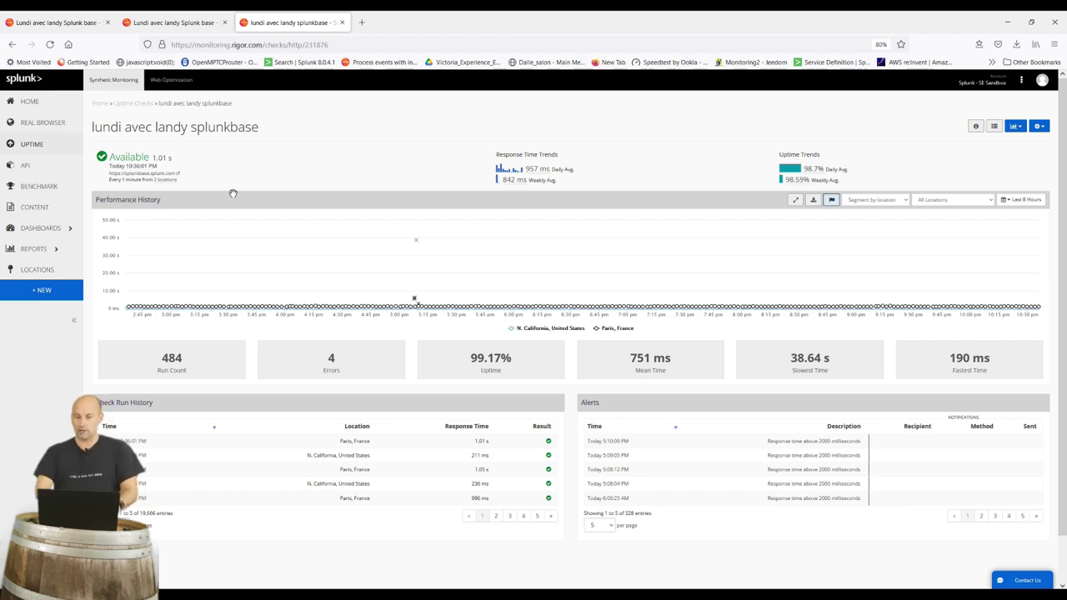
{"action": "key", "text": "alt+Left"}
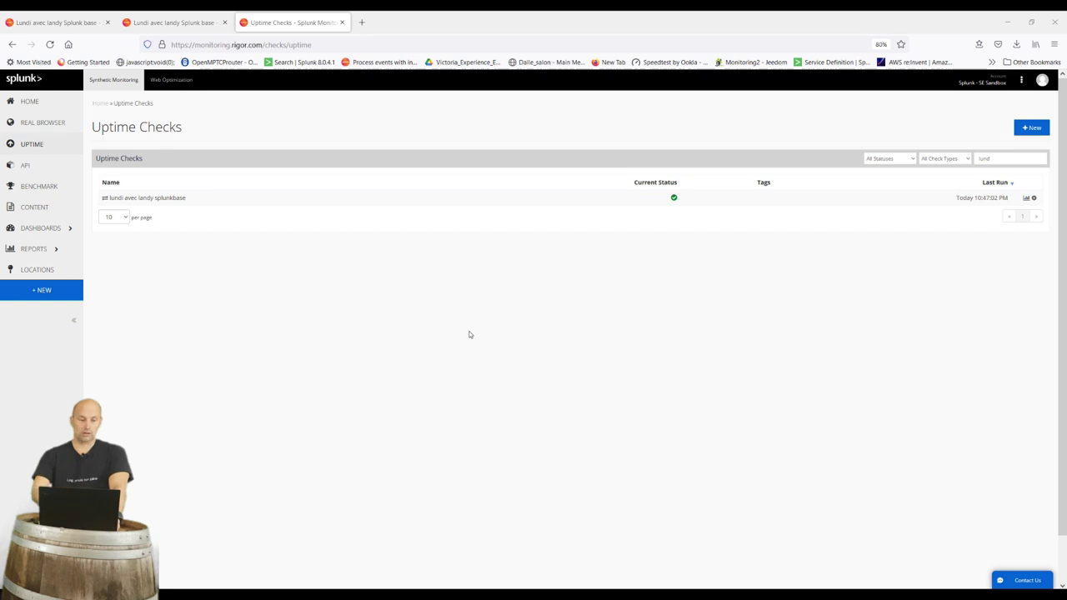
{"action": "left_click", "coordinate": [62, 229]}
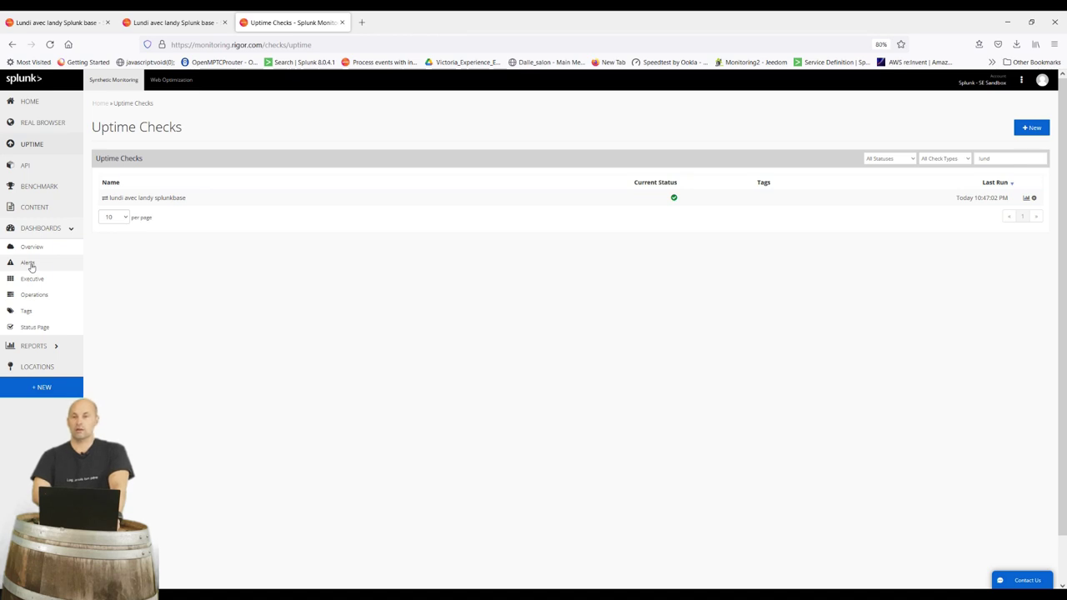
Look over the BTubalinal Alerts Dashboard, then go to the Executive Dashboards list
{"action": "left_click", "coordinate": [30, 264]}
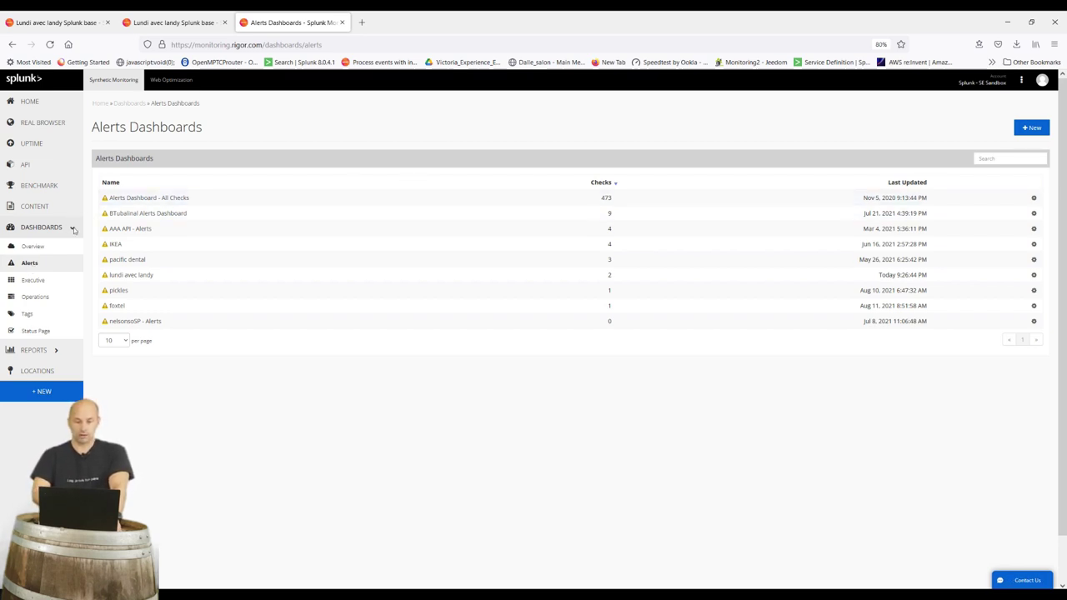
{"action": "left_click", "coordinate": [146, 215]}
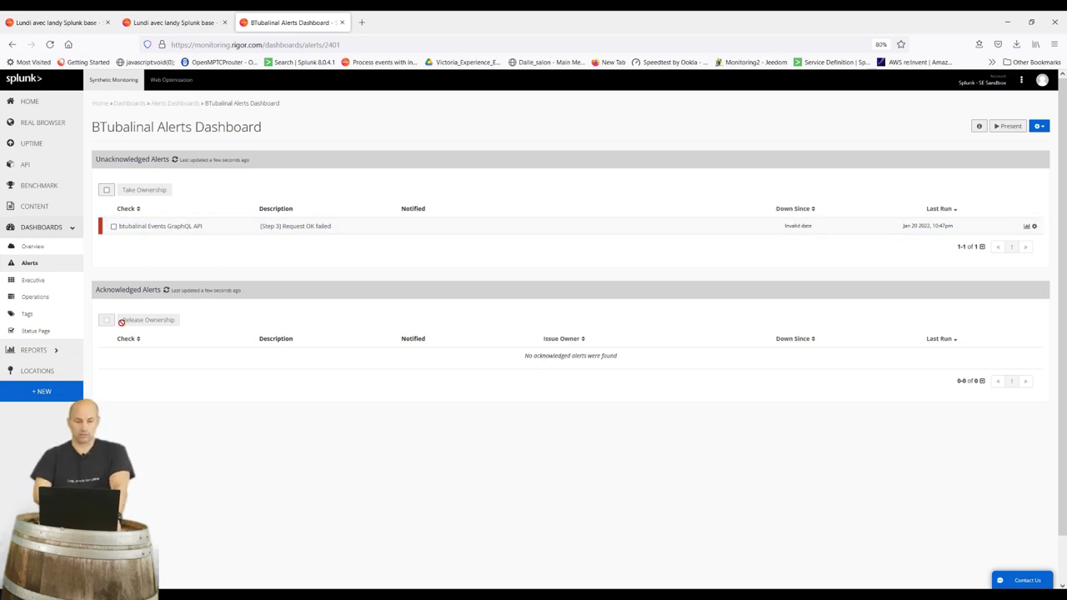
{"action": "left_click", "coordinate": [35, 280]}
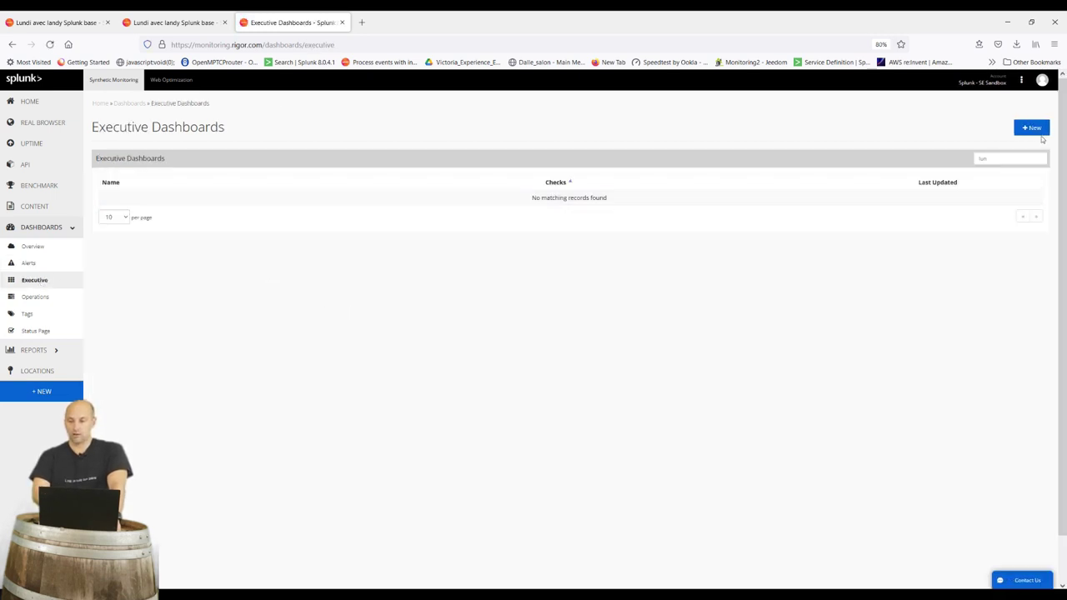
Start a new executive dashboard named 'lundi landy'
{"action": "left_click", "coordinate": [1039, 131]}
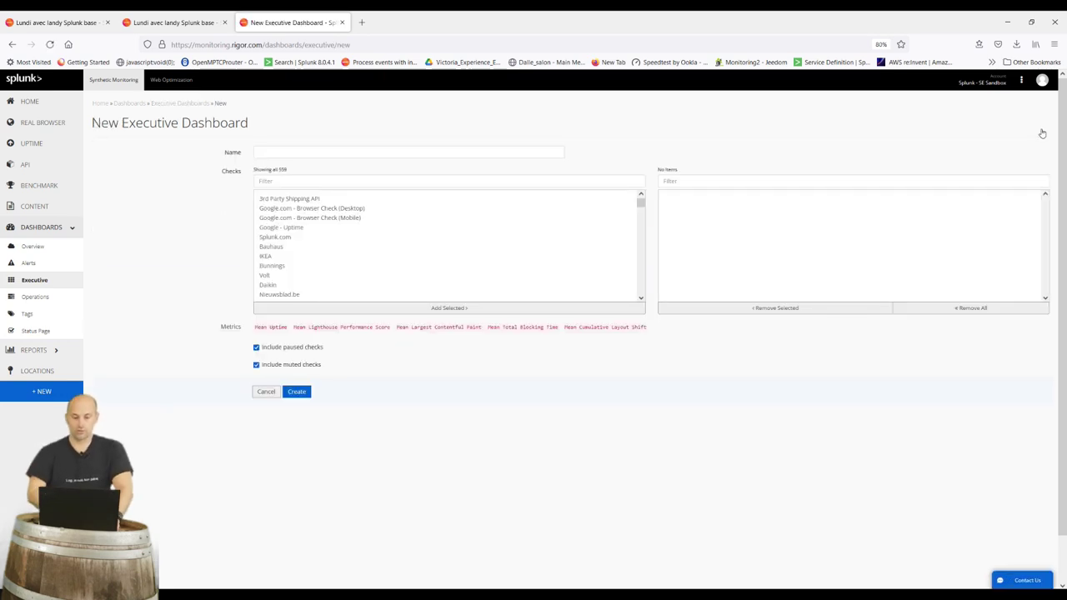
{"action": "left_click", "coordinate": [333, 156]}
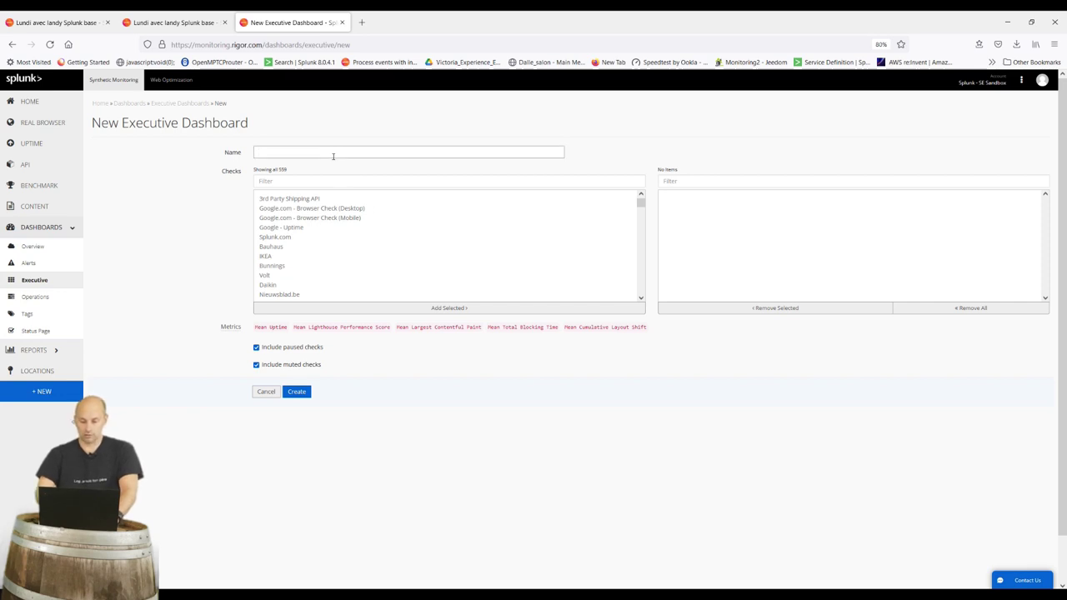
{"action": "type", "text": "lundi landy"}
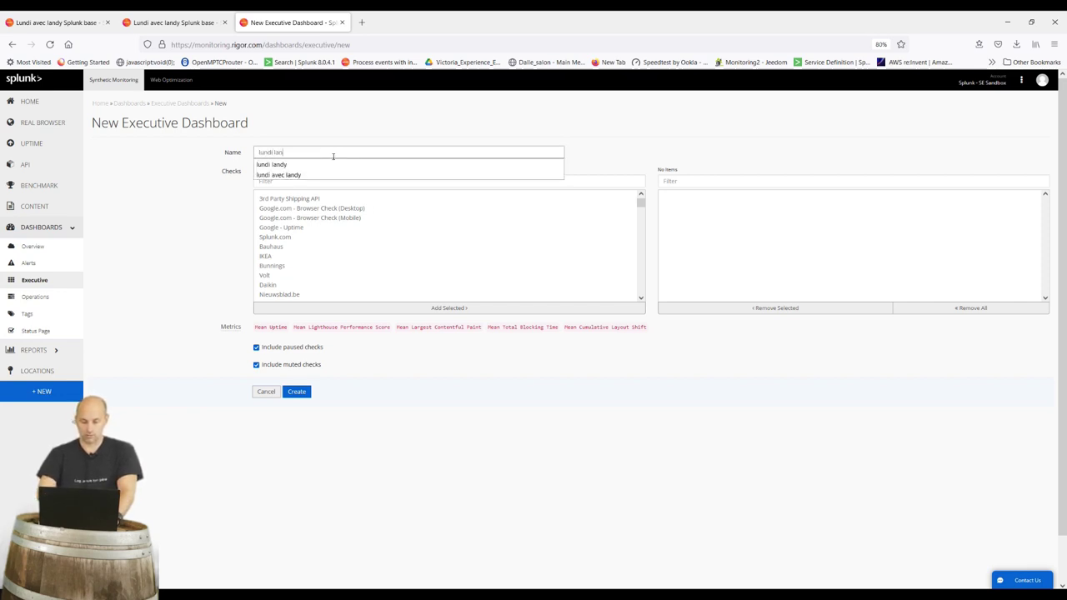
{"action": "left_click", "coordinate": [335, 219]}
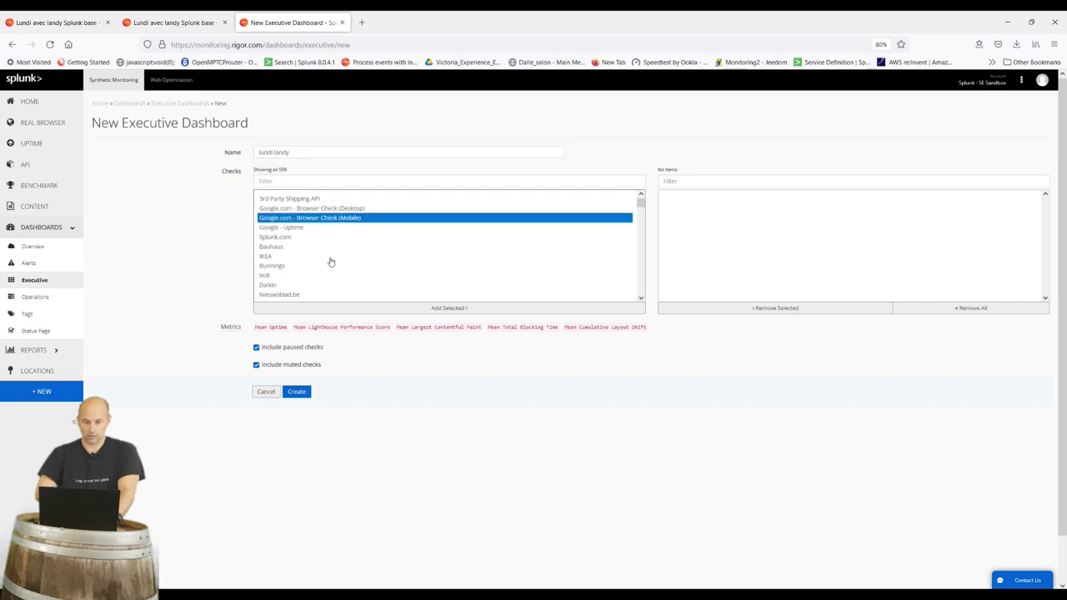
{"action": "scroll", "coordinate": [327, 281], "scroll_direction": "down", "scroll_amount": 1}
Filter checks by 'lundi', add the three lundi checks, and create the dashboard
{"action": "left_click", "coordinate": [321, 180]}
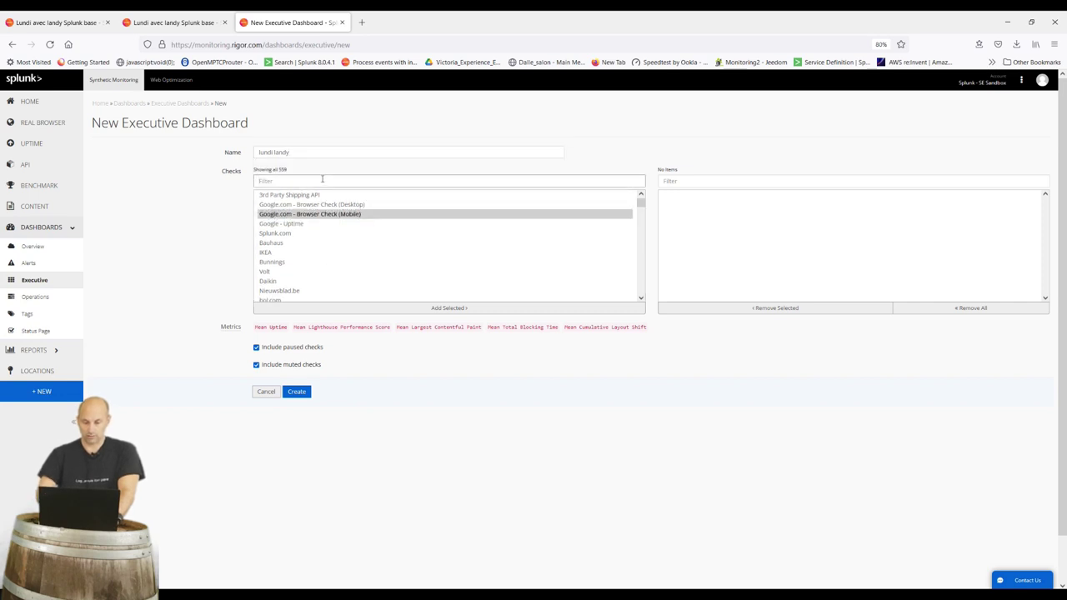
{"action": "type", "text": "lundi"}
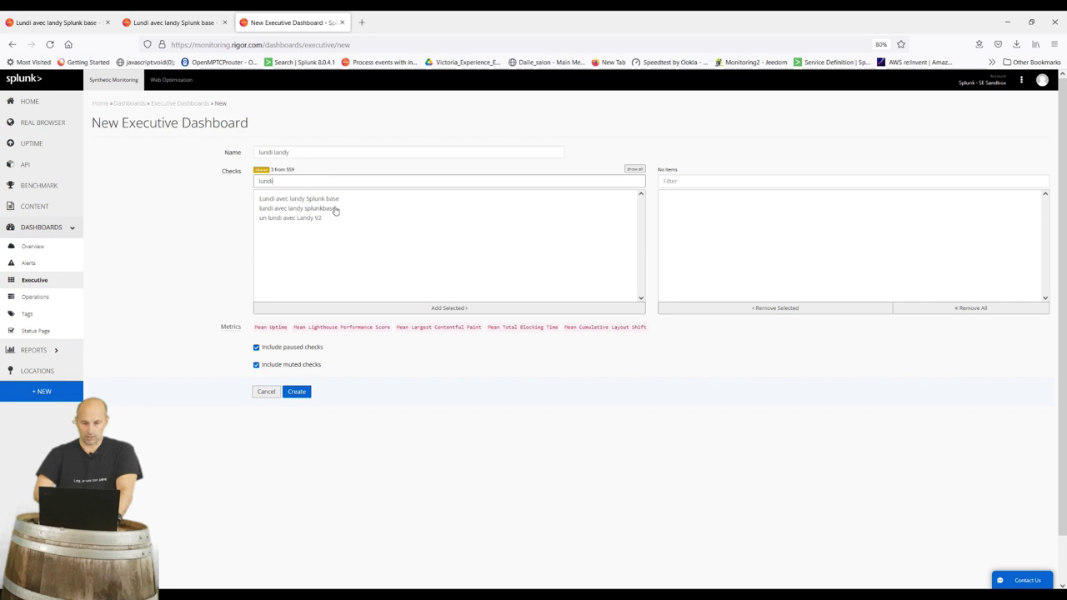
{"action": "left_click", "coordinate": [326, 201]}
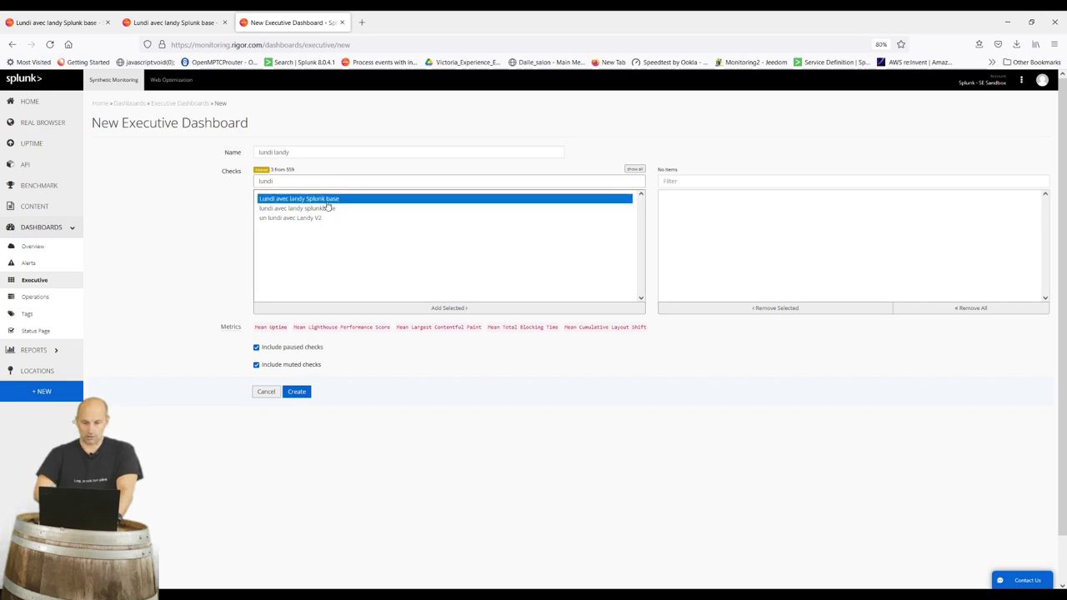
{"action": "left_click", "coordinate": [369, 308]}
{"action": "left_click", "coordinate": [313, 209]}
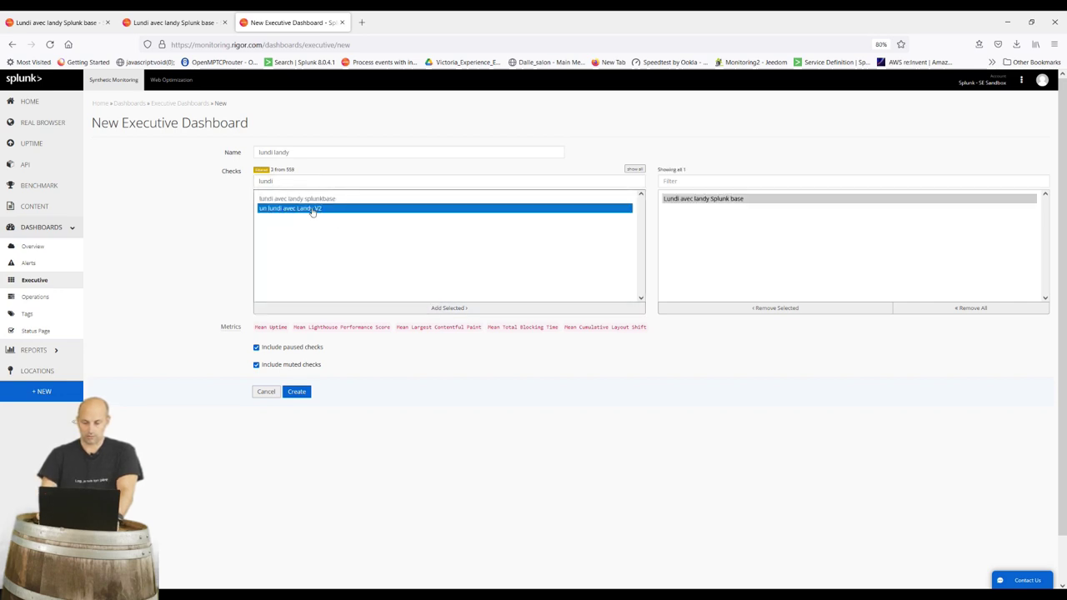
{"action": "key", "text": "shift+Up"}
{"action": "left_click", "coordinate": [364, 308]}
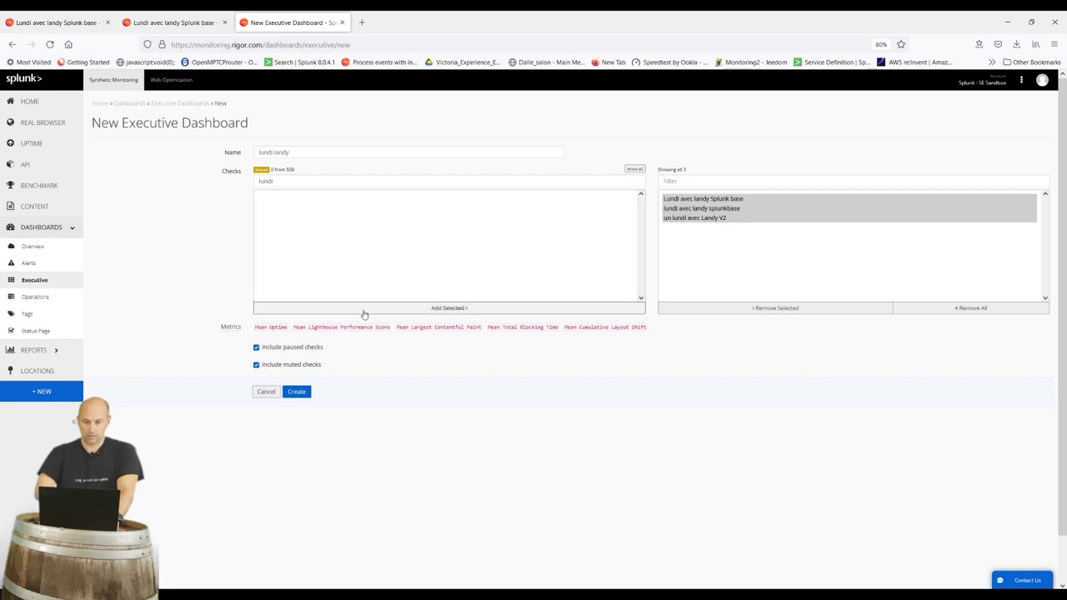
{"action": "left_click", "coordinate": [297, 392]}
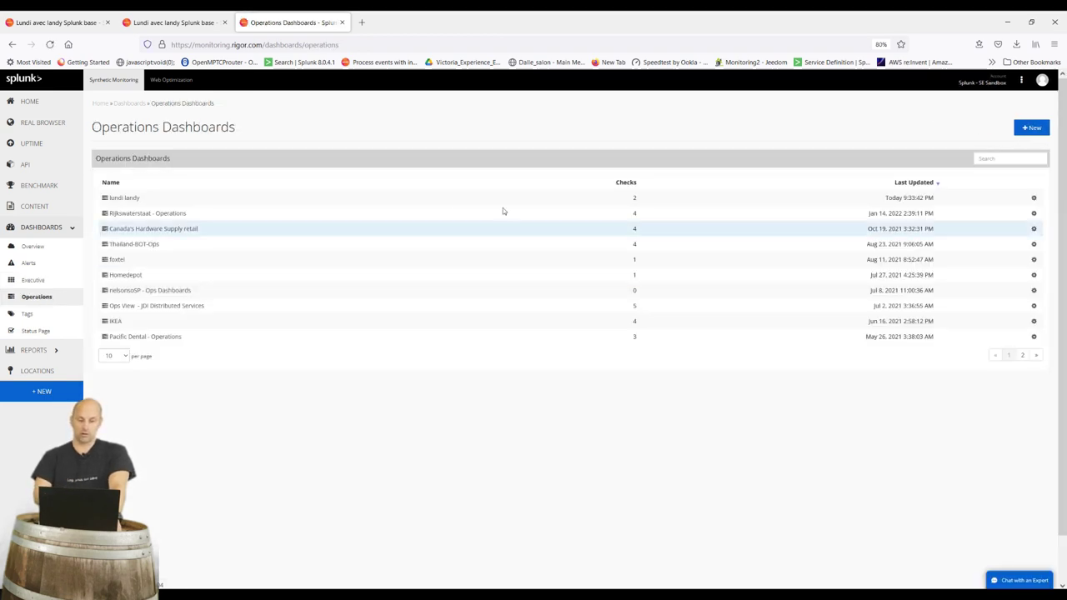
After reviewing the lundi landy operations dashboard, open the Custom Reports list under REPORTS
{"action": "left_click", "coordinate": [129, 199]}
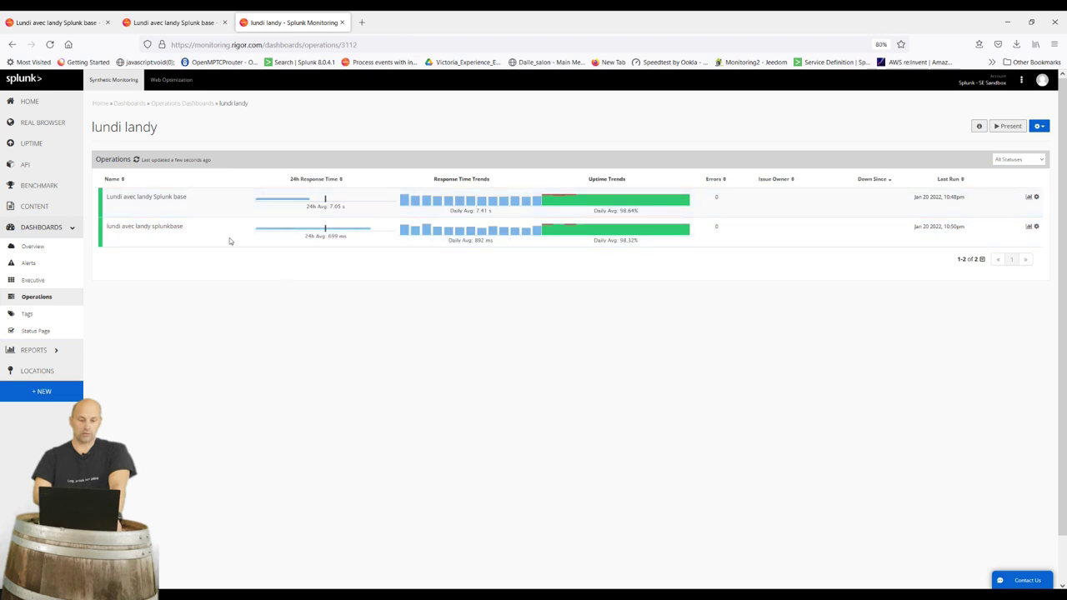
{"action": "left_click", "coordinate": [58, 351]}
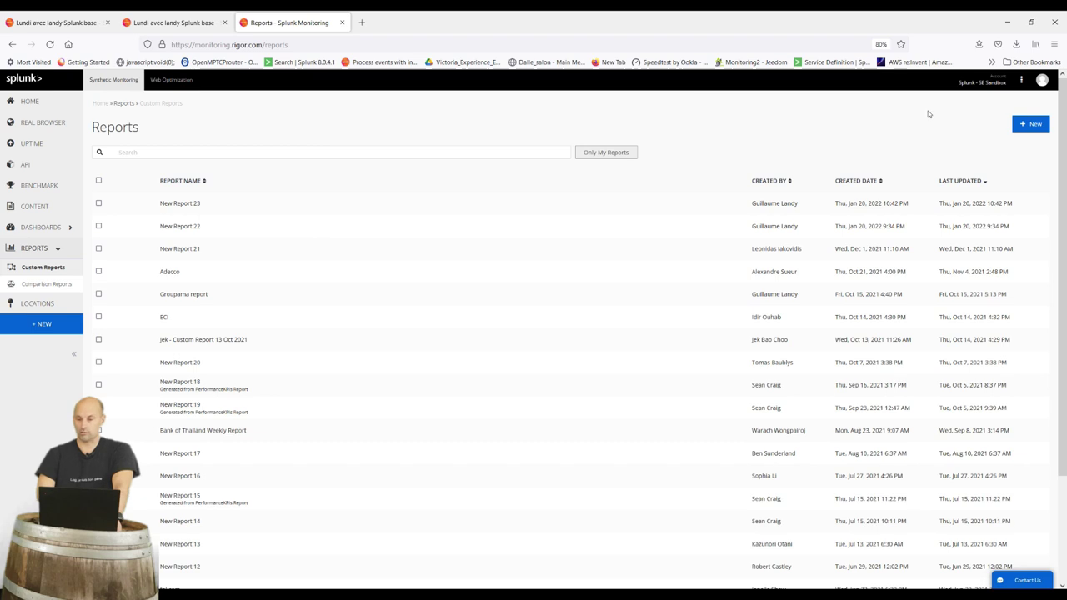
Start a new report with a panel named 'browser' on the Lundi avec landy Splunk base check
{"action": "left_click", "coordinate": [1034, 125]}
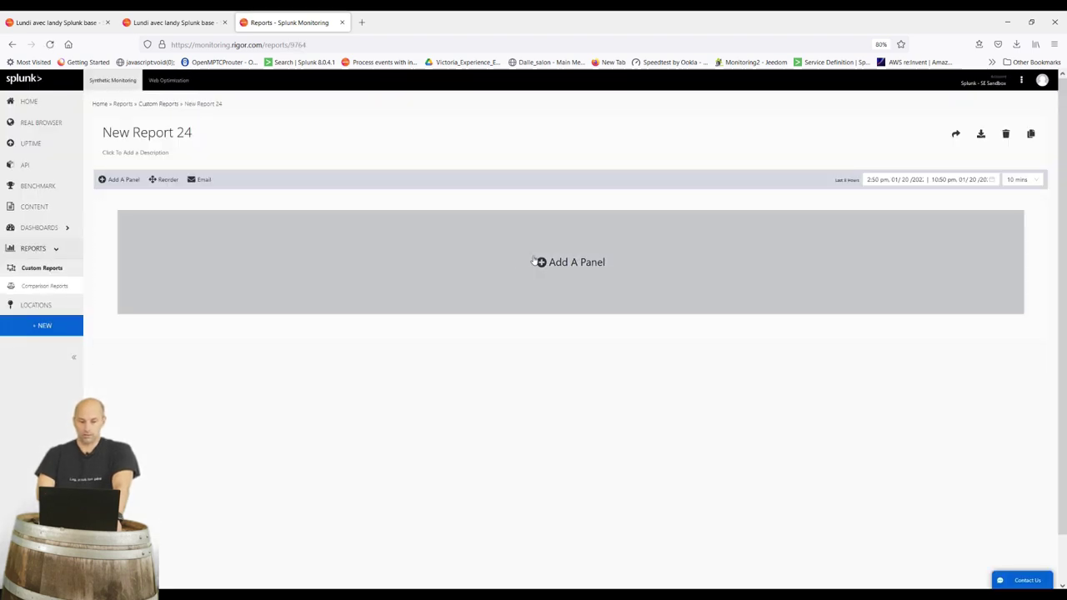
{"action": "left_click", "coordinate": [546, 260]}
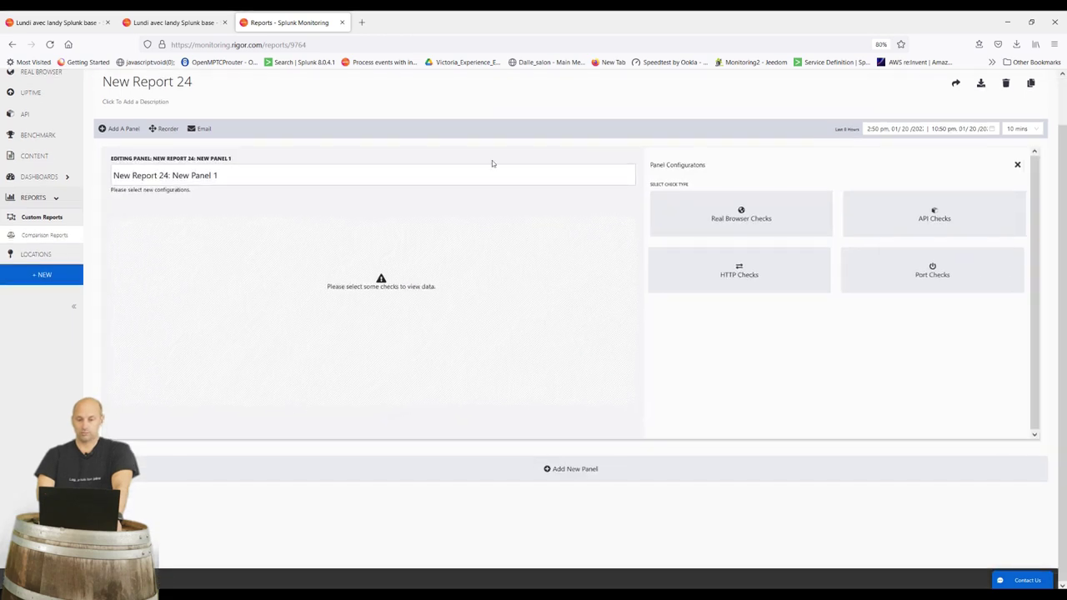
{"action": "left_click_drag", "start_coordinate": [464, 173], "coordinate": [194, 175]}
{"action": "left_click_drag", "start_coordinate": [190, 134], "coordinate": [11, 150]}
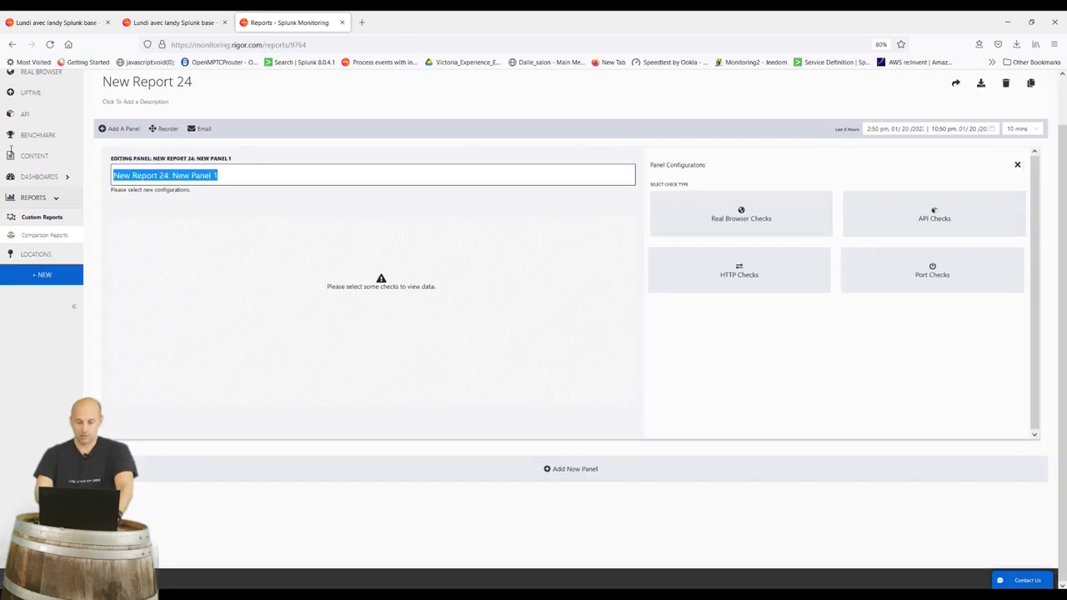
{"action": "type", "text": "browser test"}
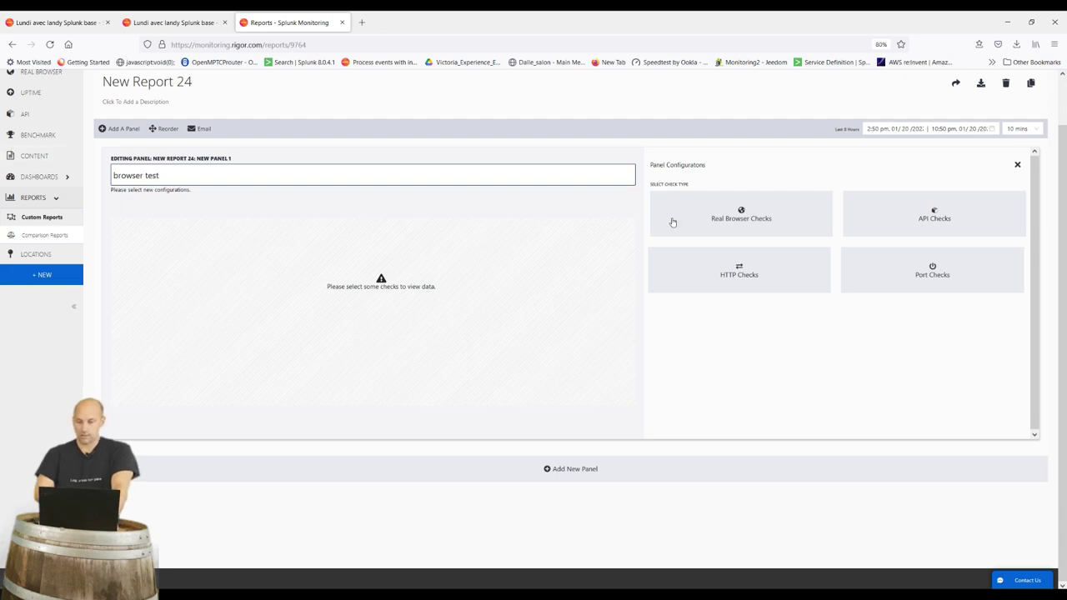
{"action": "left_click", "coordinate": [721, 224]}
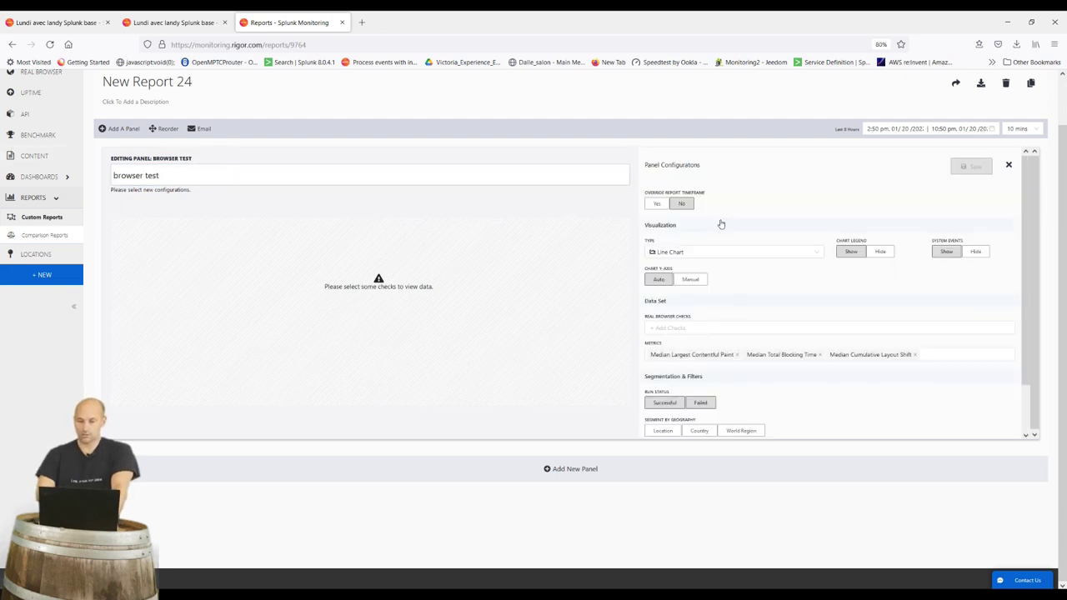
{"action": "left_click", "coordinate": [689, 326]}
{"action": "type", "text": "lundi"}
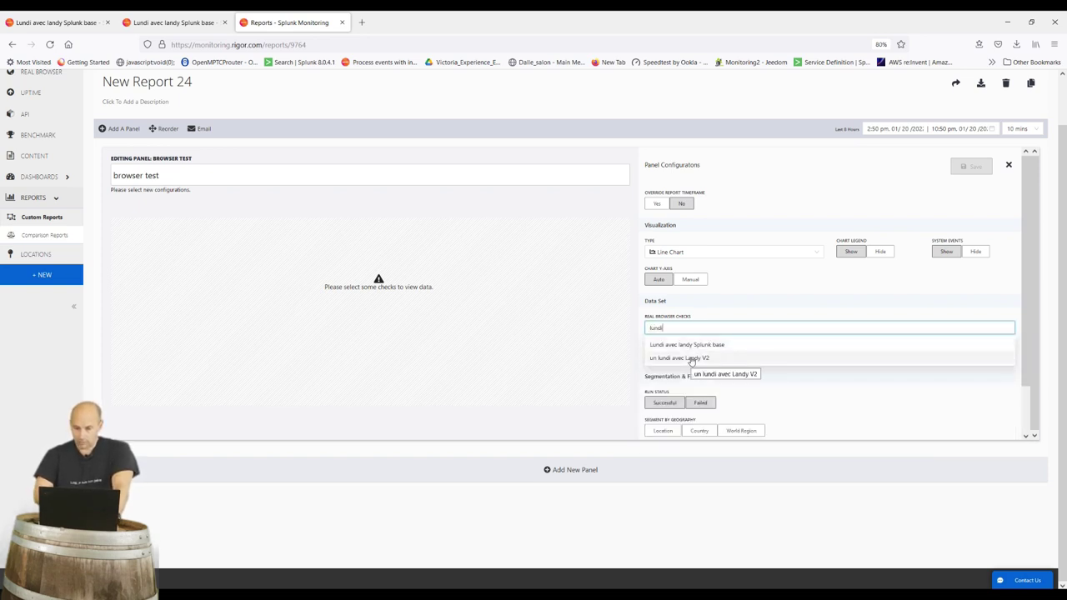
{"action": "left_click", "coordinate": [691, 345]}
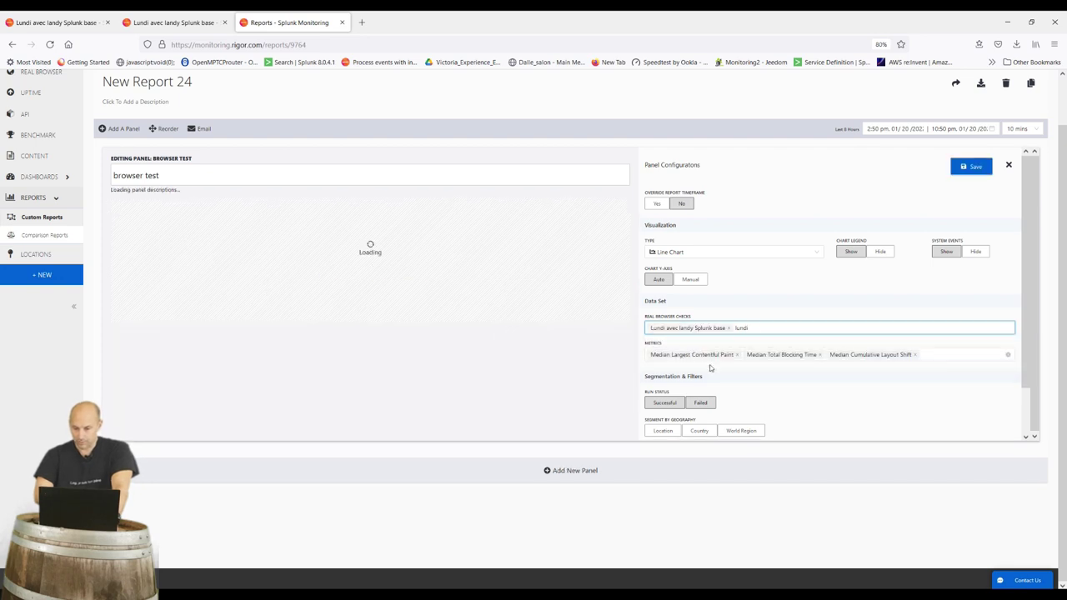
Include successful and failed runs, segment by location, and keep the panel as a line chart
{"action": "scroll", "coordinate": [710, 368], "scroll_direction": "down", "scroll_amount": 1}
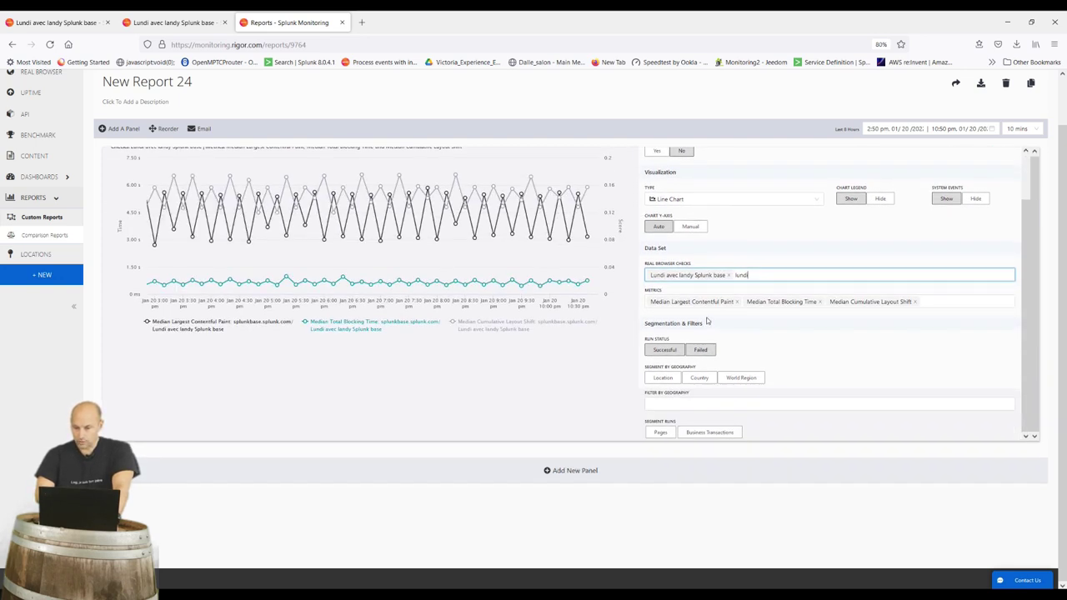
{"action": "left_click", "coordinate": [948, 302]}
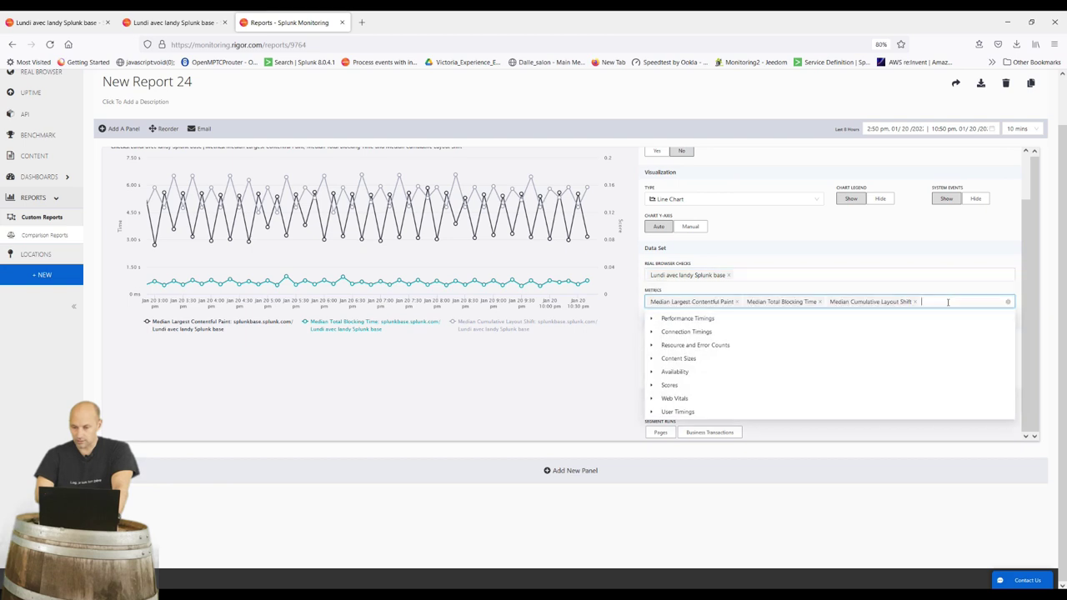
{"action": "left_click", "coordinate": [898, 457]}
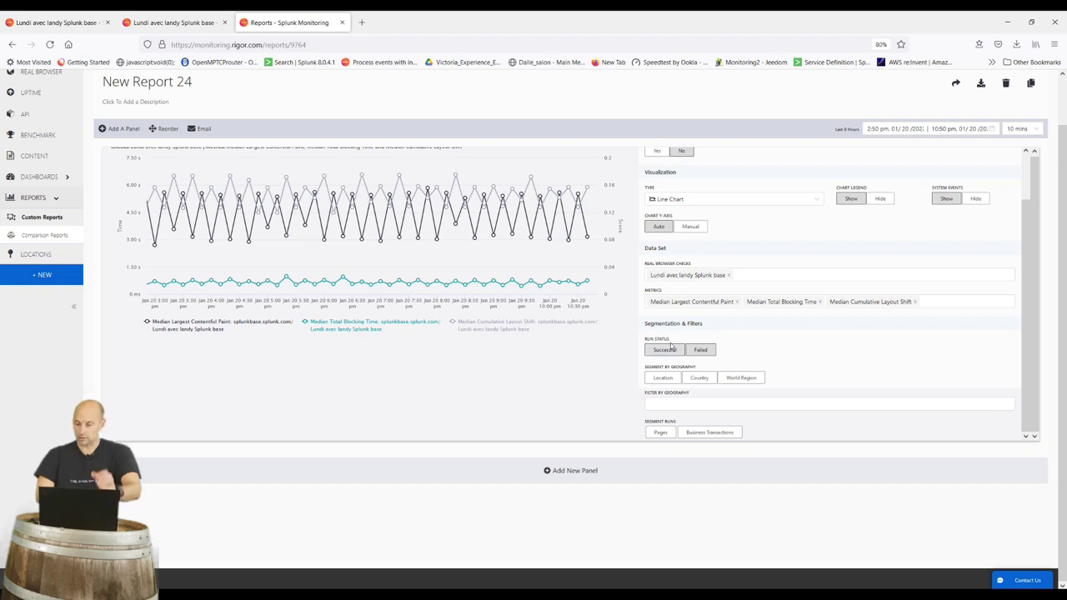
{"action": "left_click", "coordinate": [671, 349]}
{"action": "left_click", "coordinate": [667, 381]}
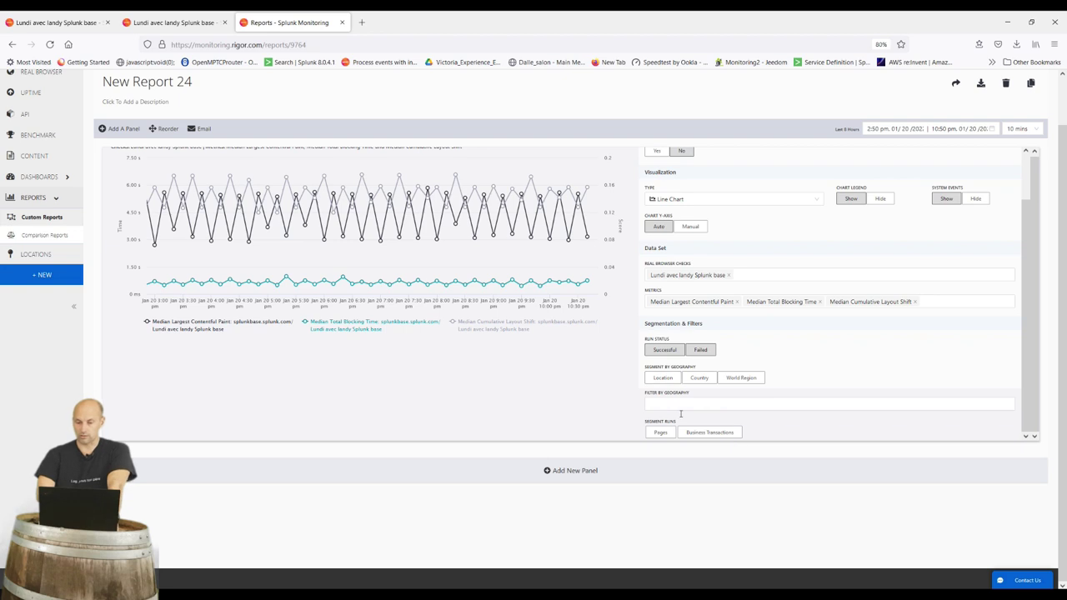
{"action": "scroll", "coordinate": [883, 215], "scroll_direction": "up", "scroll_amount": 1}
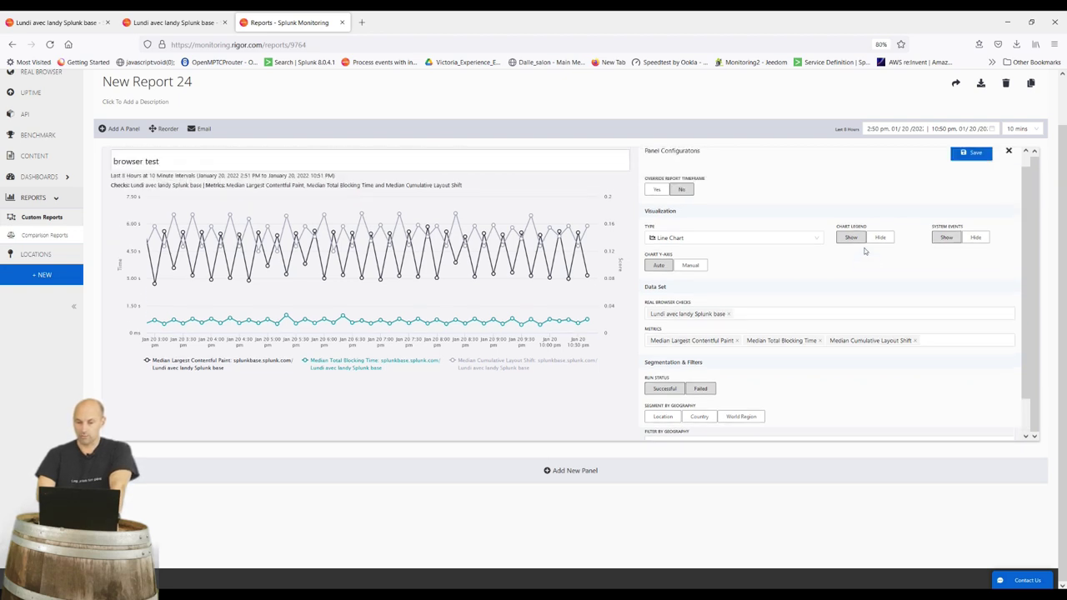
{"action": "left_click", "coordinate": [740, 239]}
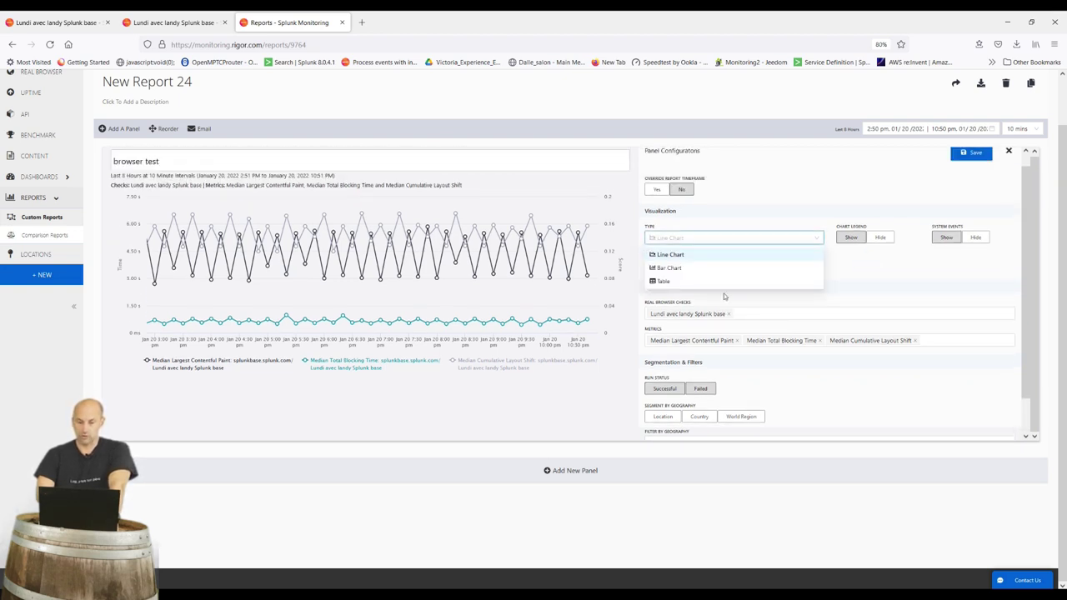
{"action": "left_click", "coordinate": [722, 282]}
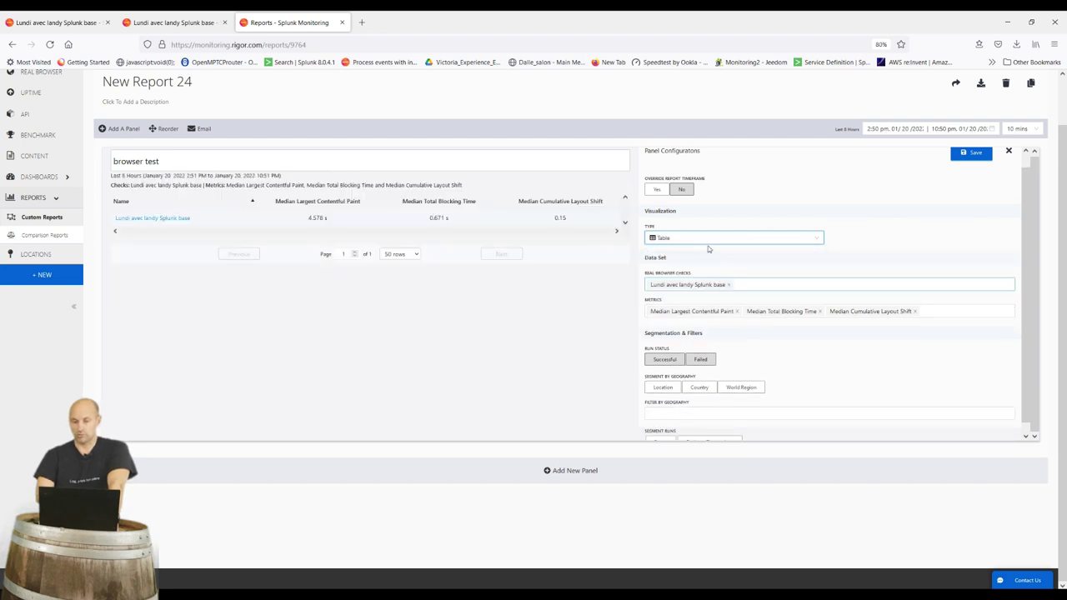
{"action": "left_click", "coordinate": [706, 242]}
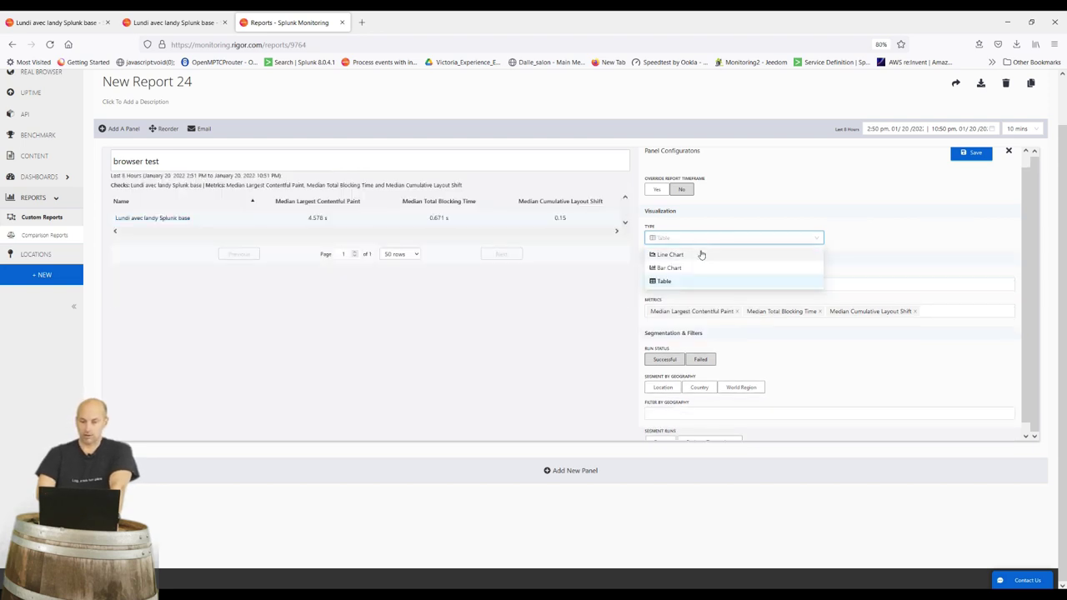
{"action": "left_click", "coordinate": [701, 254]}
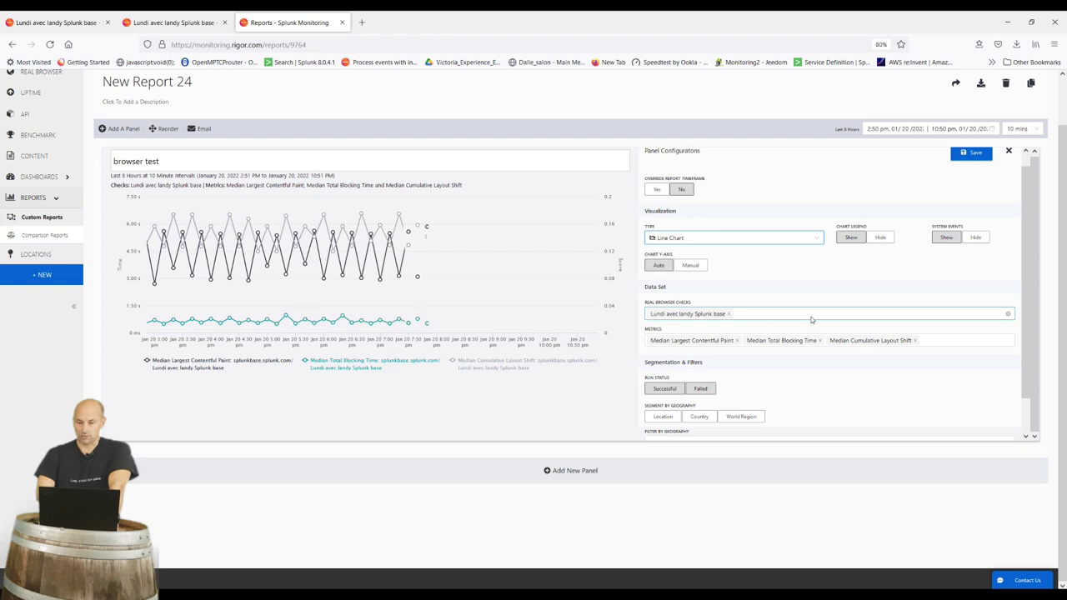
Add a second panel charting the Uptime metric for an HTTP check
{"action": "scroll", "coordinate": [492, 354], "scroll_direction": "down", "scroll_amount": 1}
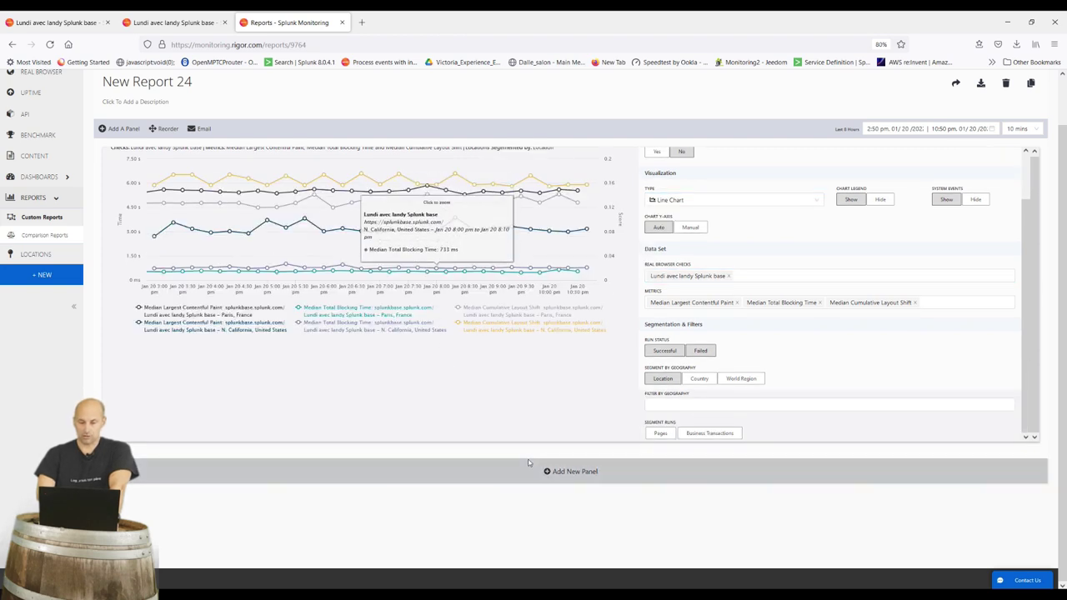
{"action": "left_click", "coordinate": [571, 472]}
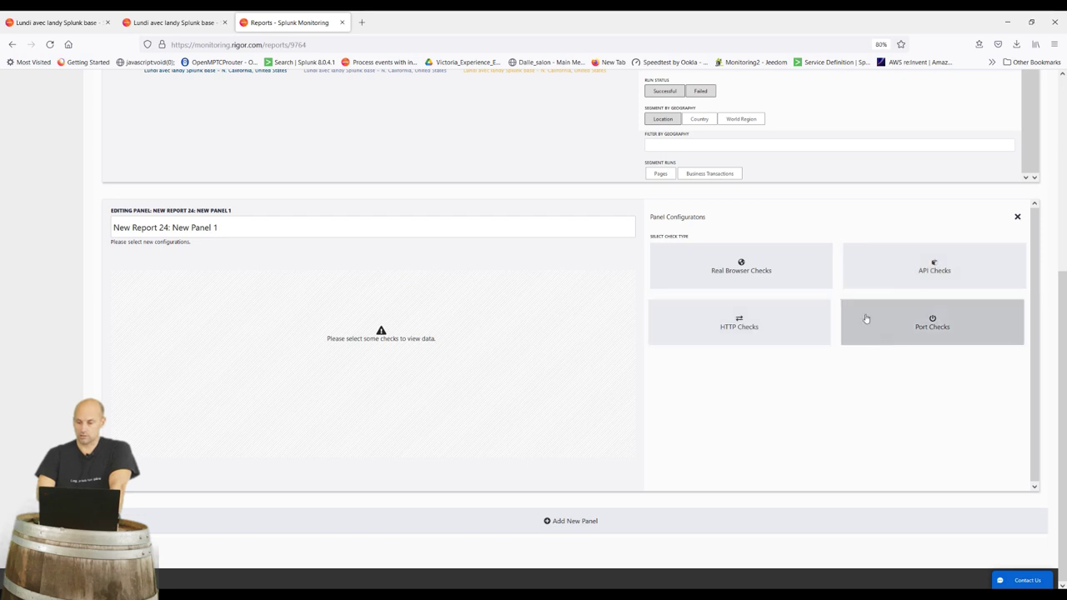
{"action": "left_click", "coordinate": [784, 322]}
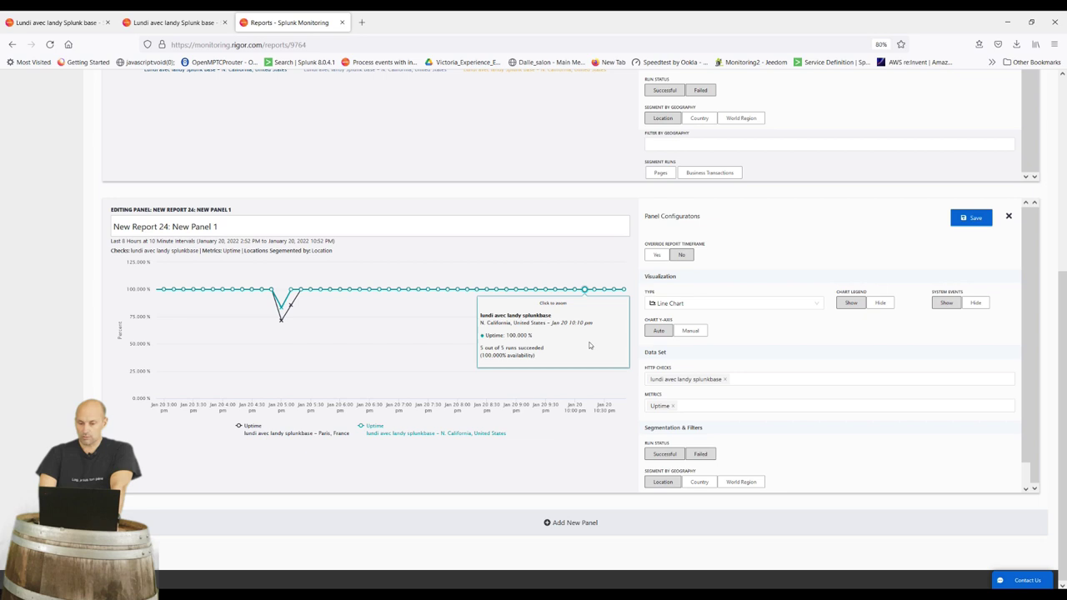
{"action": "left_click", "coordinate": [562, 525]}
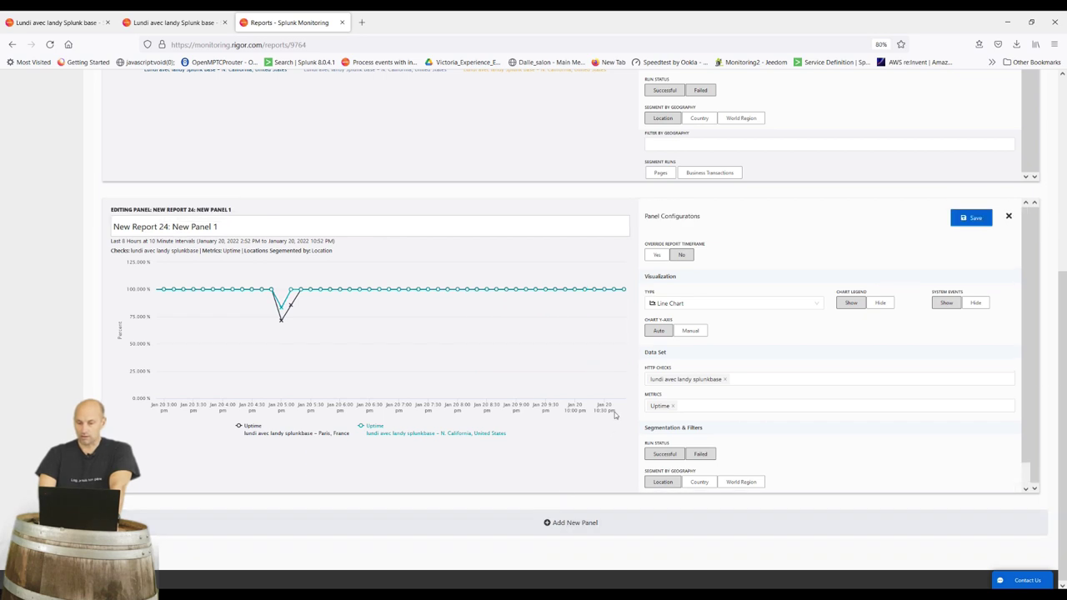
{"action": "scroll", "coordinate": [614, 412], "scroll_direction": "up", "scroll_amount": 3}
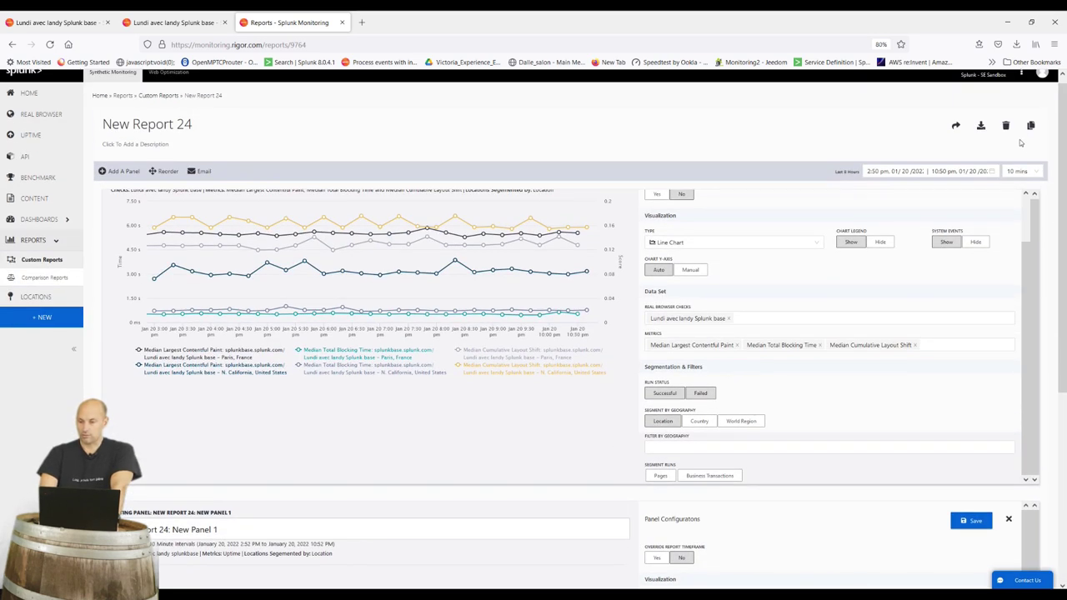
Export New Report 24 as a PDF and open its email scheduling
{"action": "left_click", "coordinate": [978, 129]}
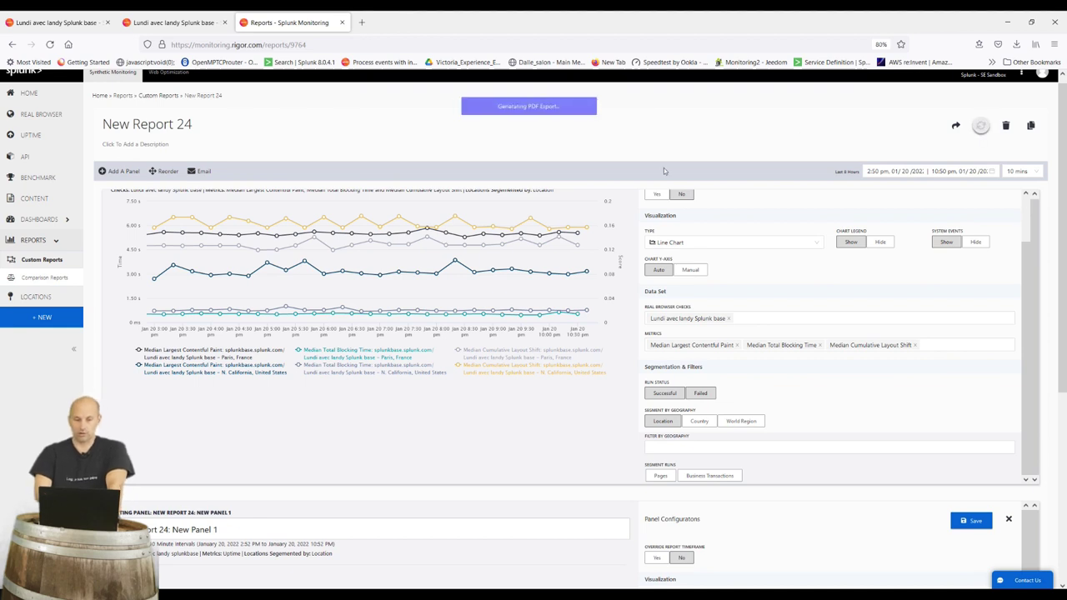
{"action": "left_click", "coordinate": [204, 172]}
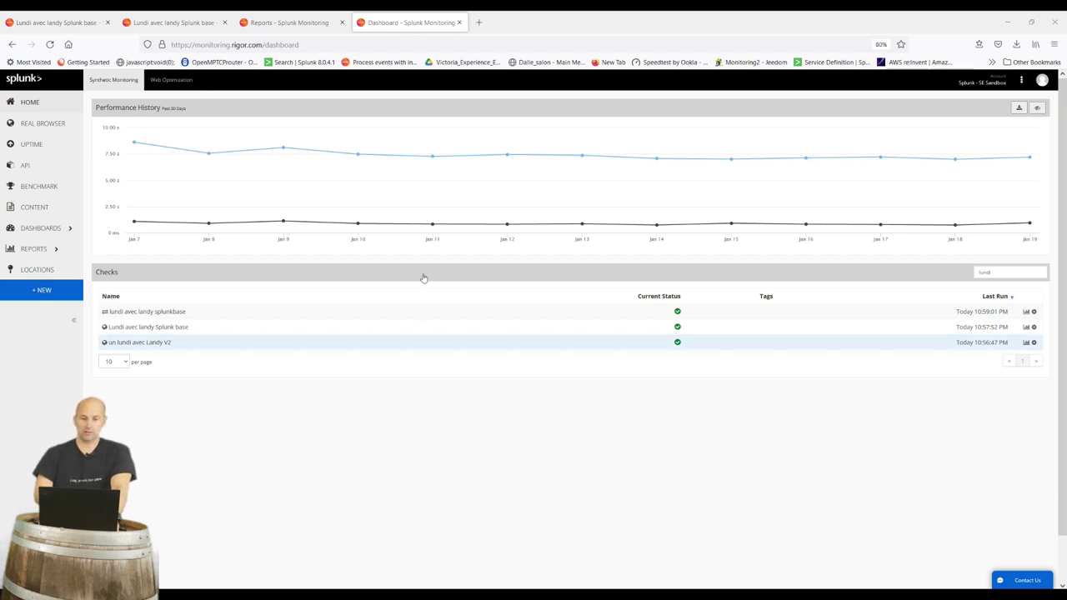
Open the Paris run of the Lundi avec landy Splunk base check and analyze it with Web Optimization
{"action": "left_click", "coordinate": [54, 123]}
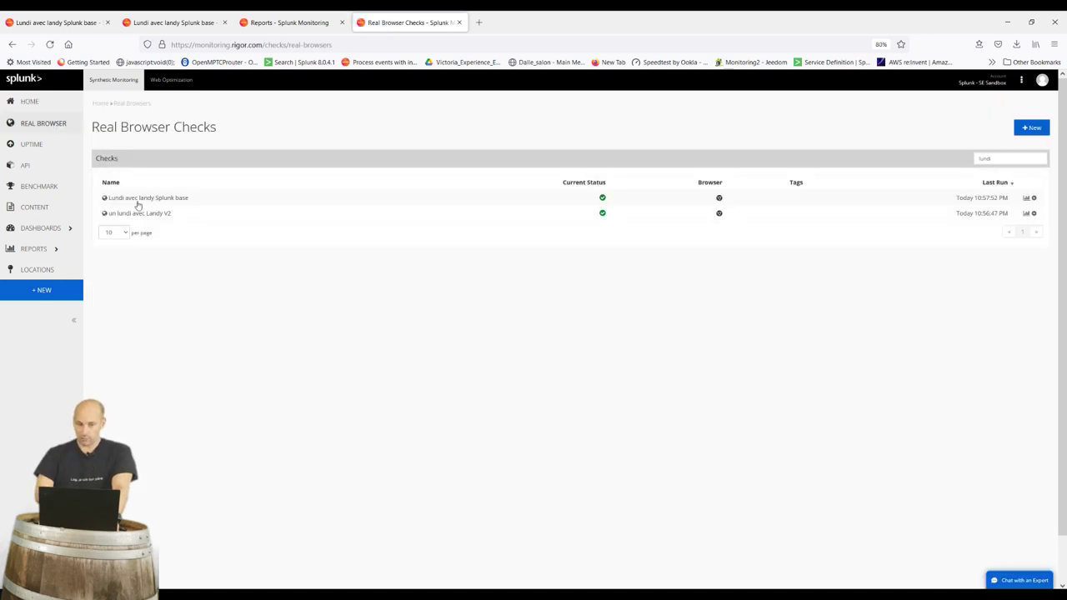
{"action": "left_click", "coordinate": [153, 200]}
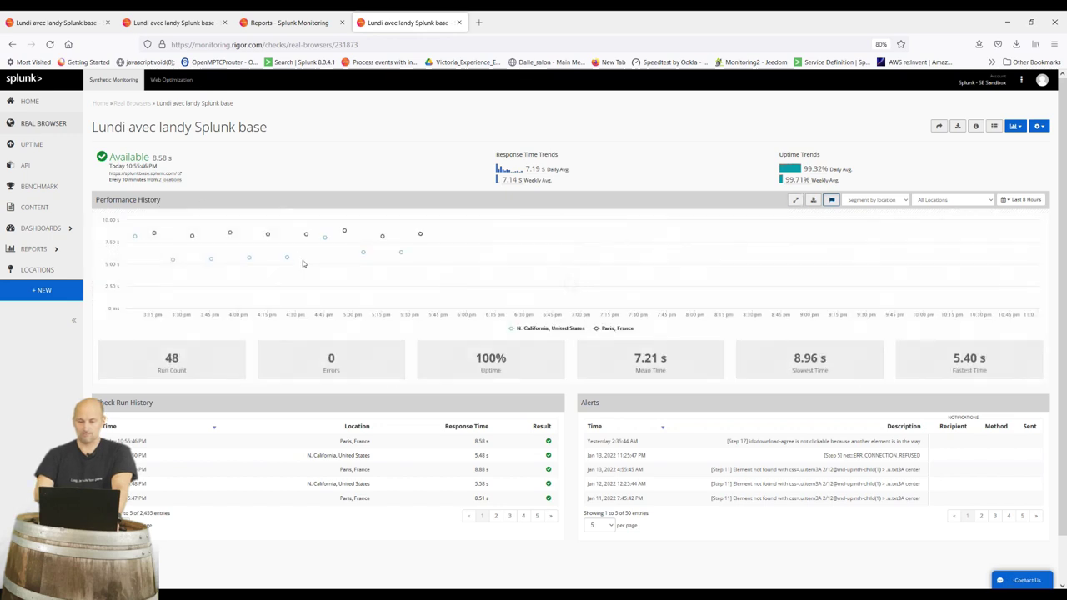
{"action": "left_click", "coordinate": [688, 238]}
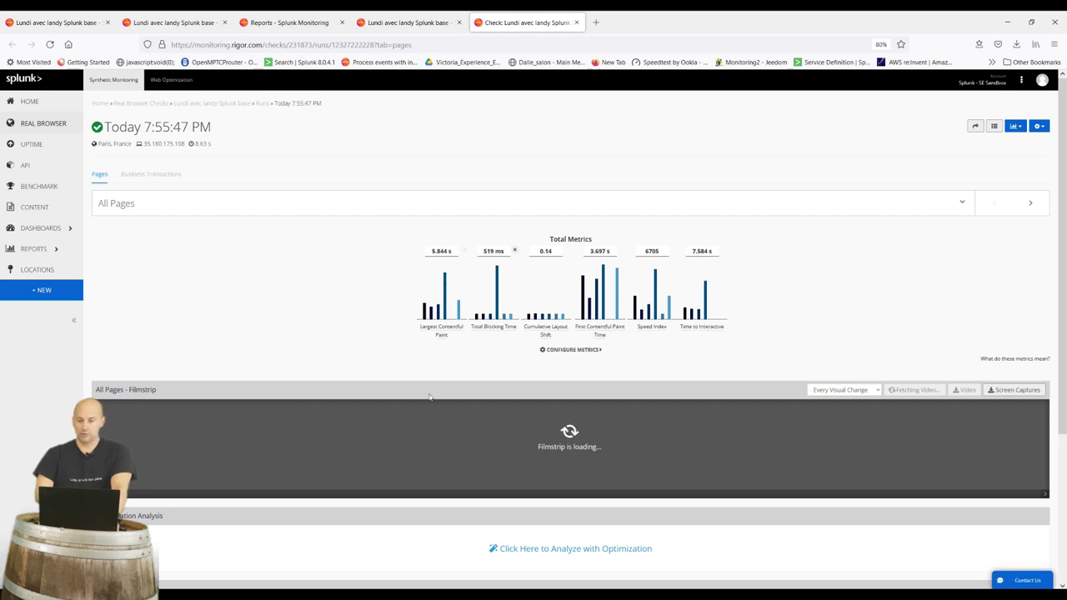
{"action": "scroll", "coordinate": [527, 337], "scroll_direction": "down", "scroll_amount": 5}
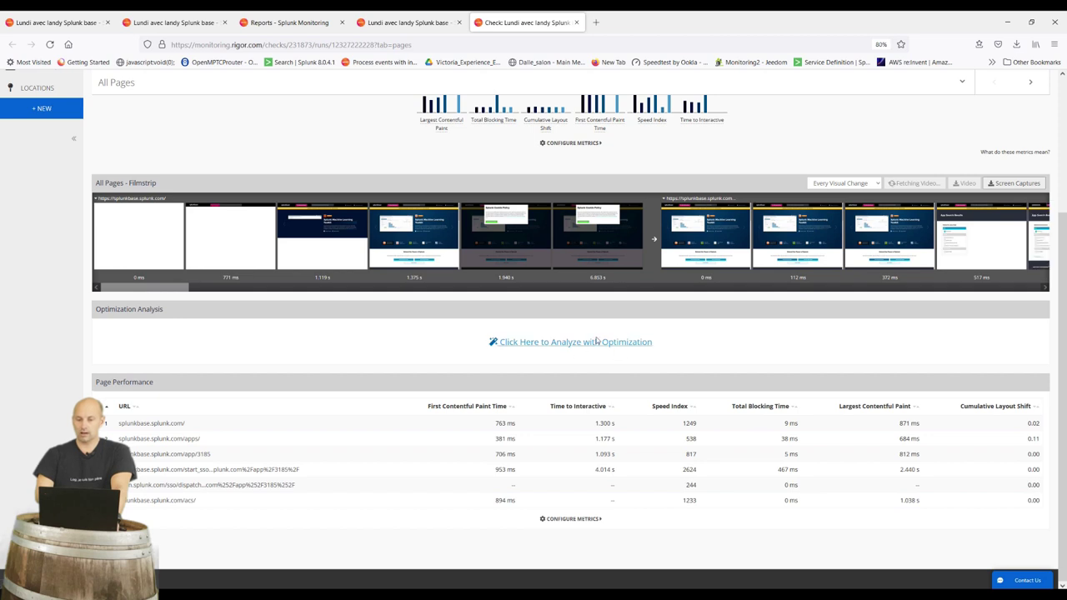
{"action": "left_click", "coordinate": [631, 343]}
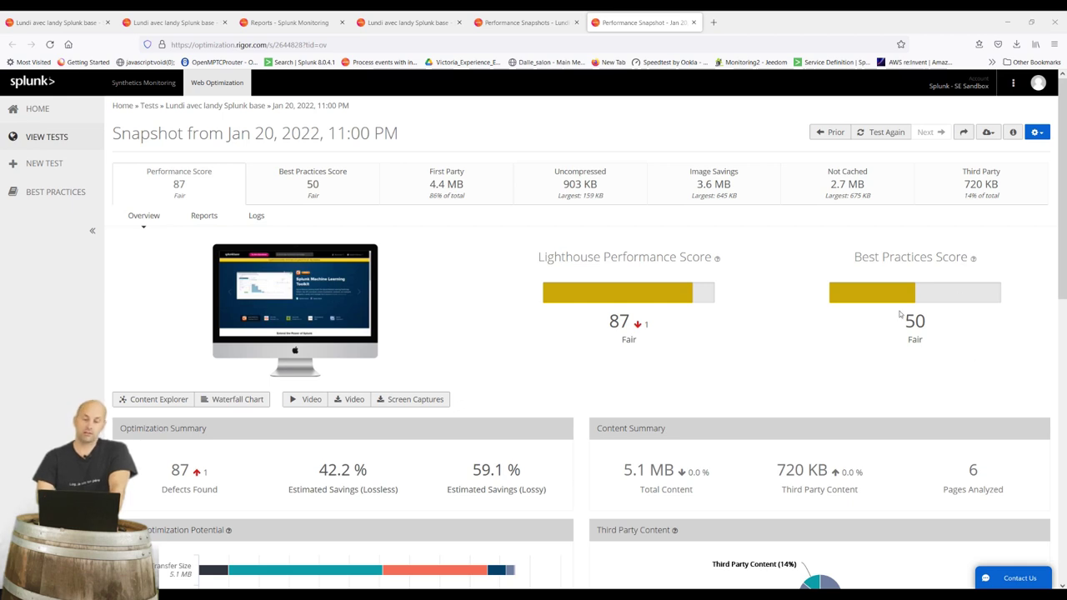
Scroll through the Web Optimization snapshot overview and back to the top
{"action": "scroll", "coordinate": [239, 386], "scroll_direction": "down", "scroll_amount": 1}
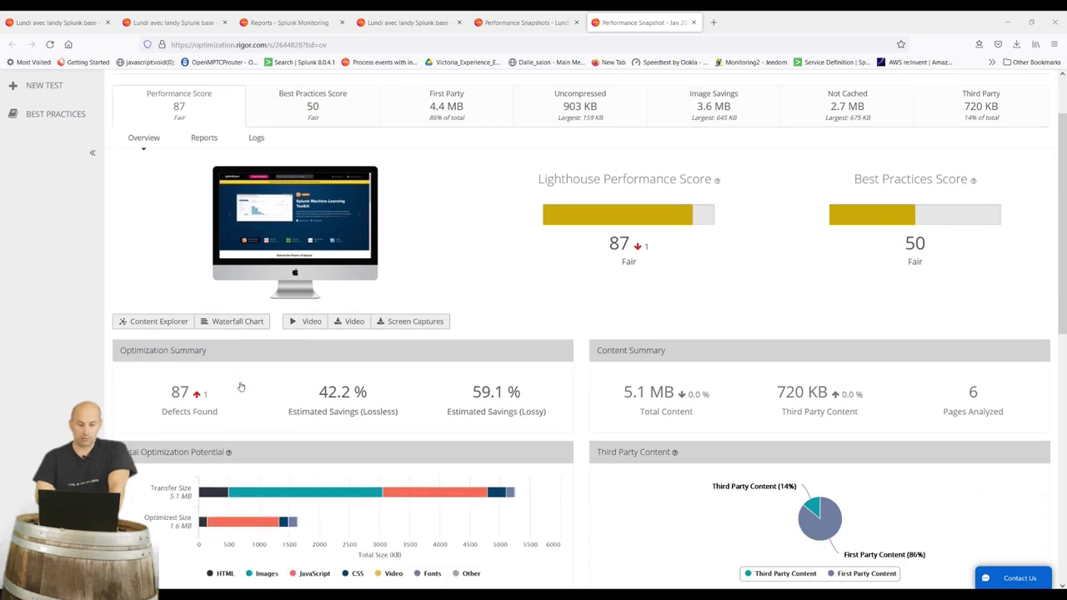
{"action": "scroll", "coordinate": [232, 397], "scroll_direction": "down", "scroll_amount": 1}
{"action": "scroll", "coordinate": [235, 400], "scroll_direction": "down", "scroll_amount": 1}
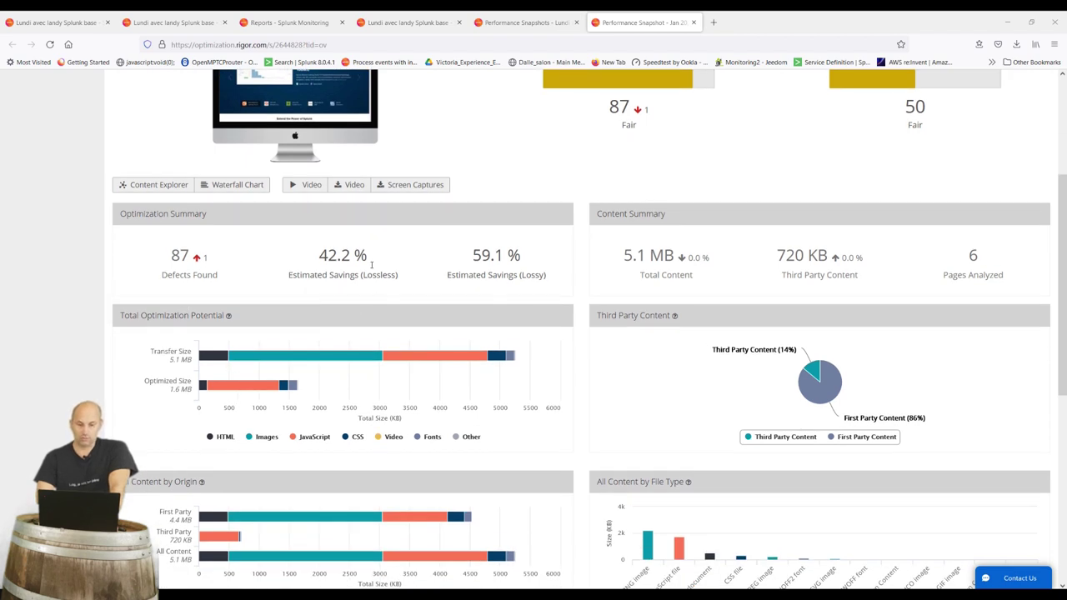
{"action": "mouse_move", "coordinate": [367, 297]}
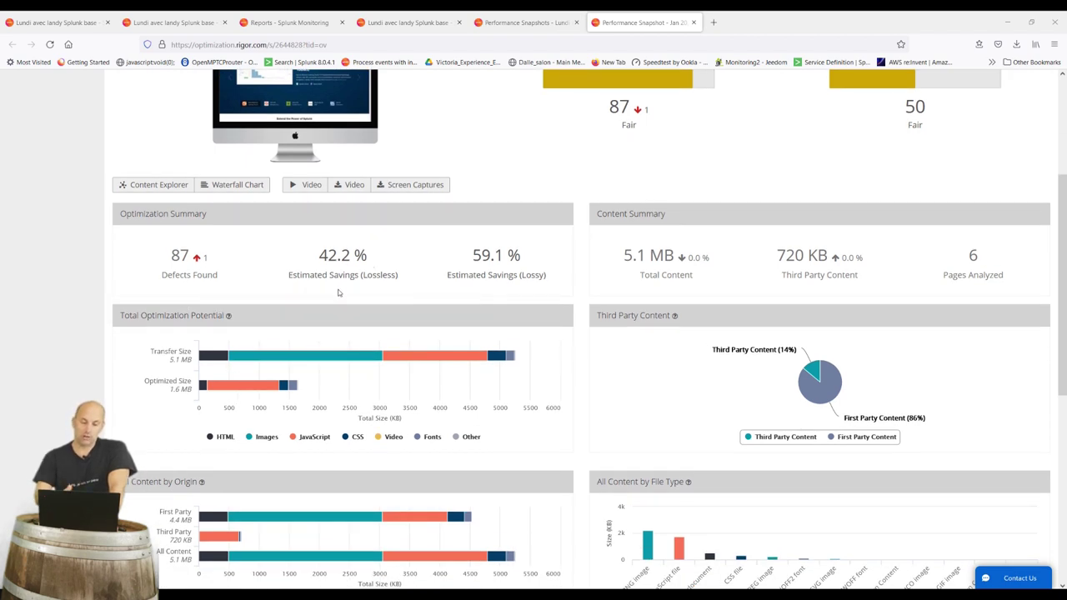
{"action": "scroll", "coordinate": [601, 505], "scroll_direction": "down", "scroll_amount": 2}
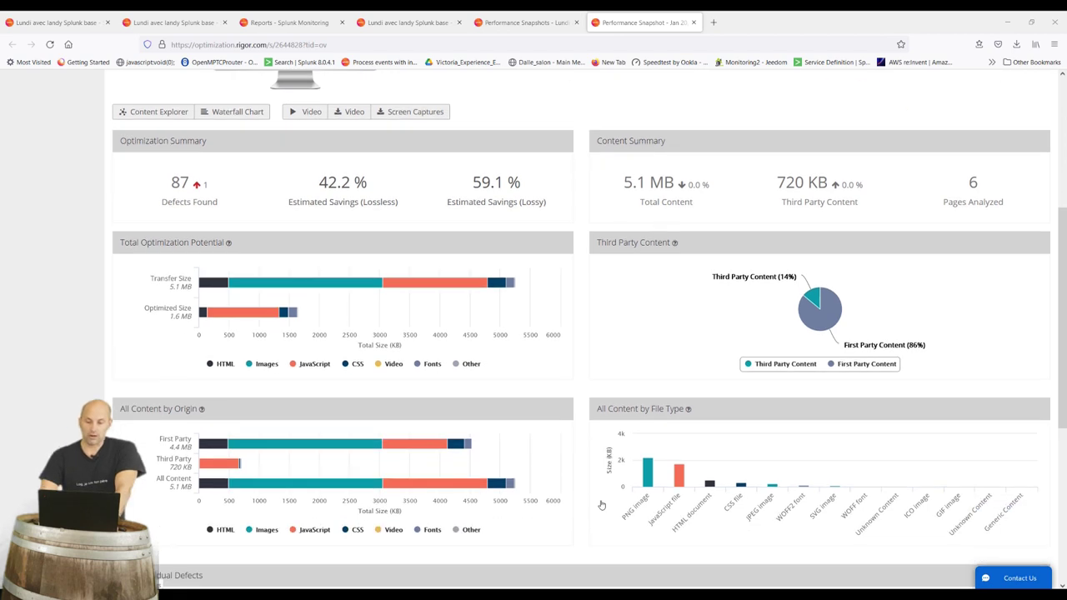
{"action": "scroll", "coordinate": [601, 506], "scroll_direction": "down", "scroll_amount": 2}
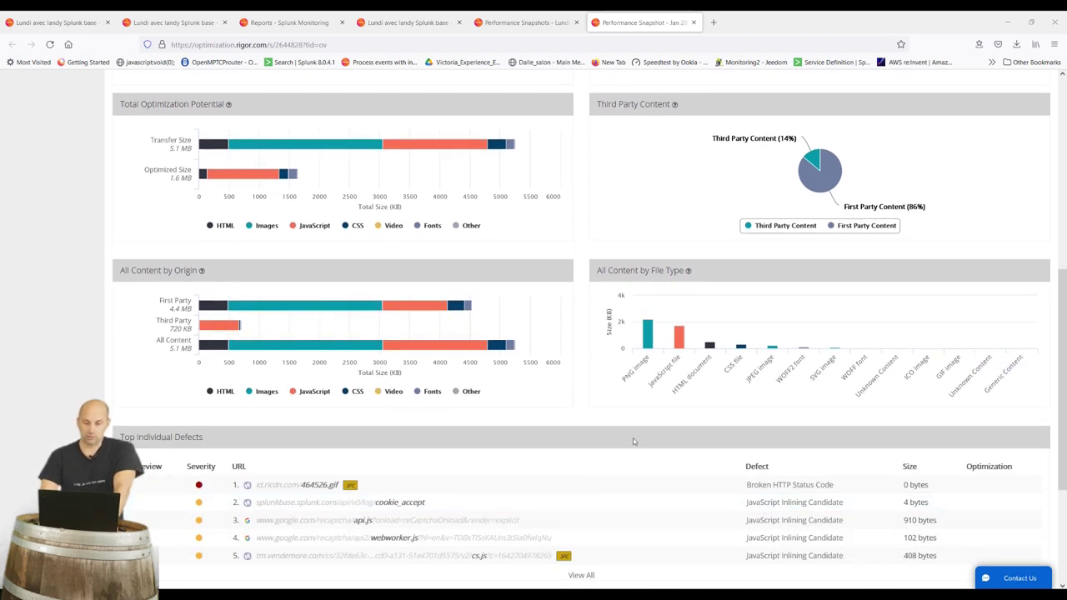
{"action": "scroll", "coordinate": [322, 483], "scroll_direction": "down", "scroll_amount": 3}
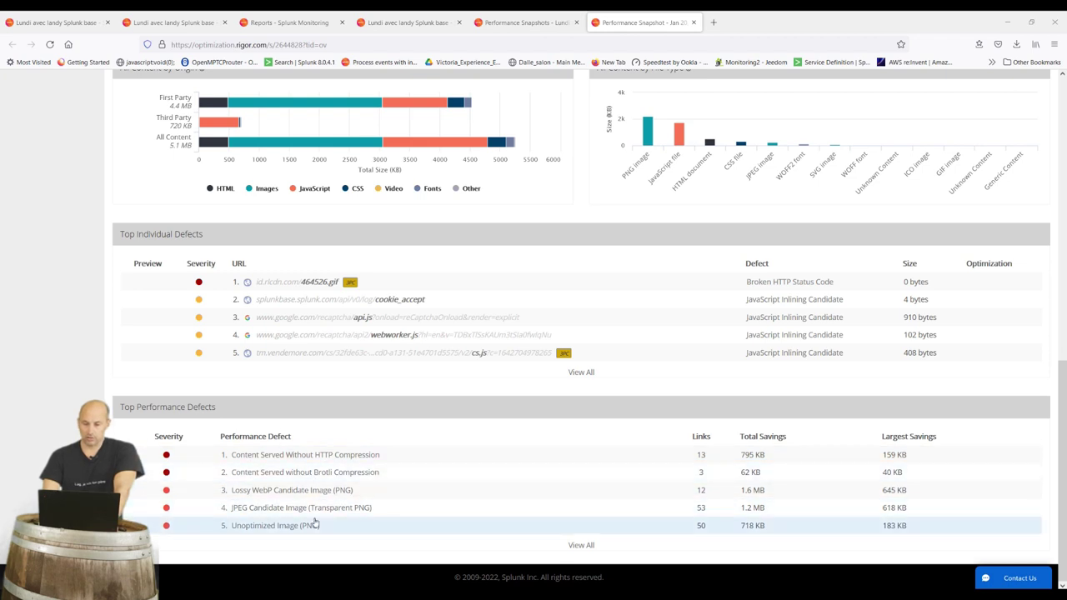
{"action": "scroll", "coordinate": [333, 431], "scroll_direction": "up", "scroll_amount": 10}
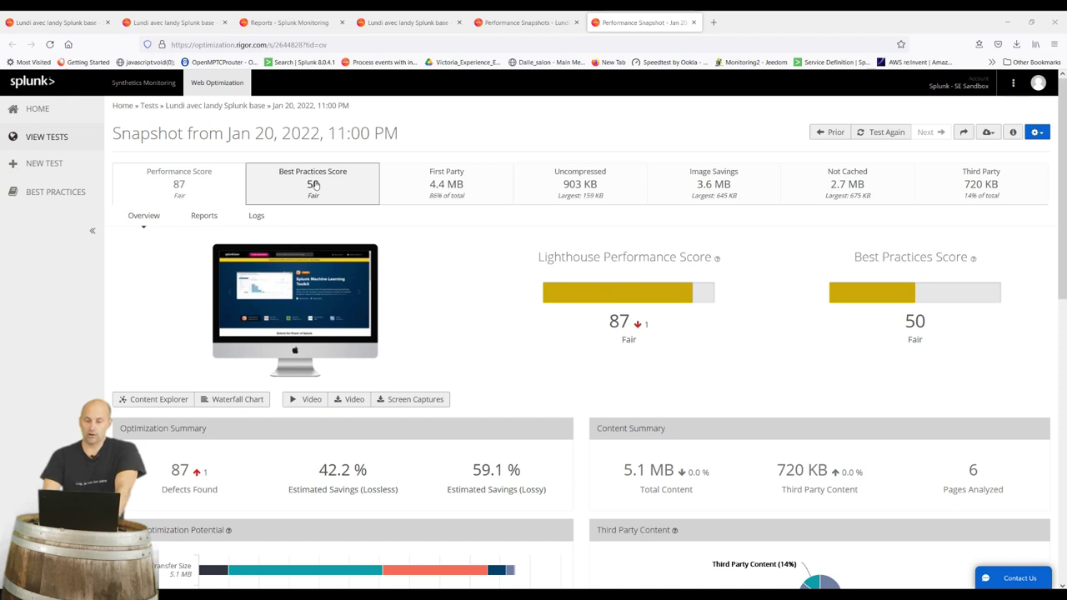
Show the Best Practices score breakdown (50) and scroll down to the 87 performance defects
{"action": "left_click", "coordinate": [315, 184]}
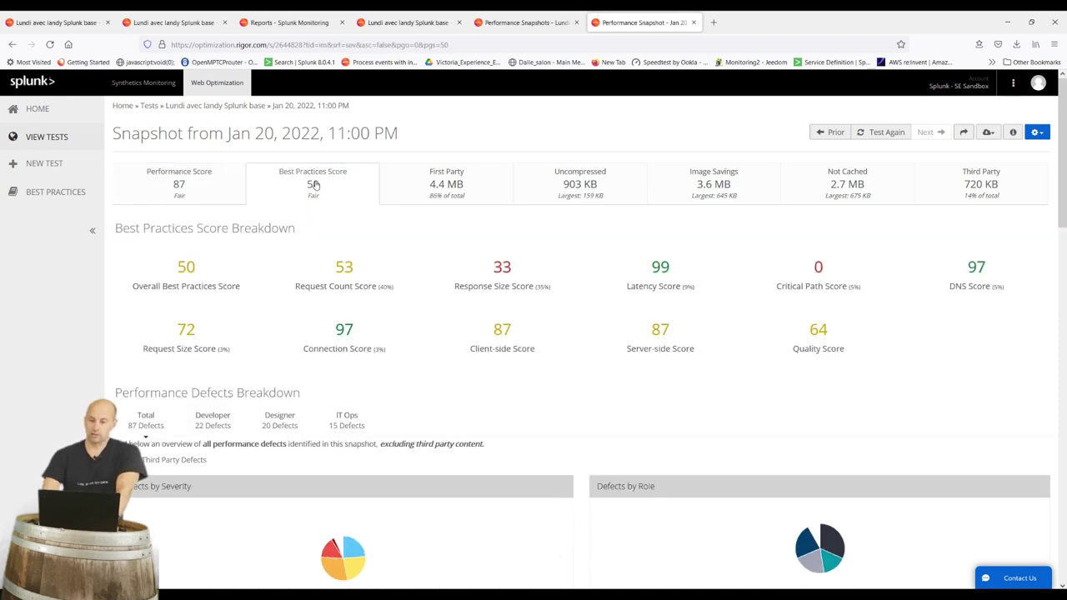
{"action": "mouse_move", "coordinate": [444, 356]}
{"action": "scroll", "coordinate": [444, 356], "scroll_direction": "down", "scroll_amount": 6}
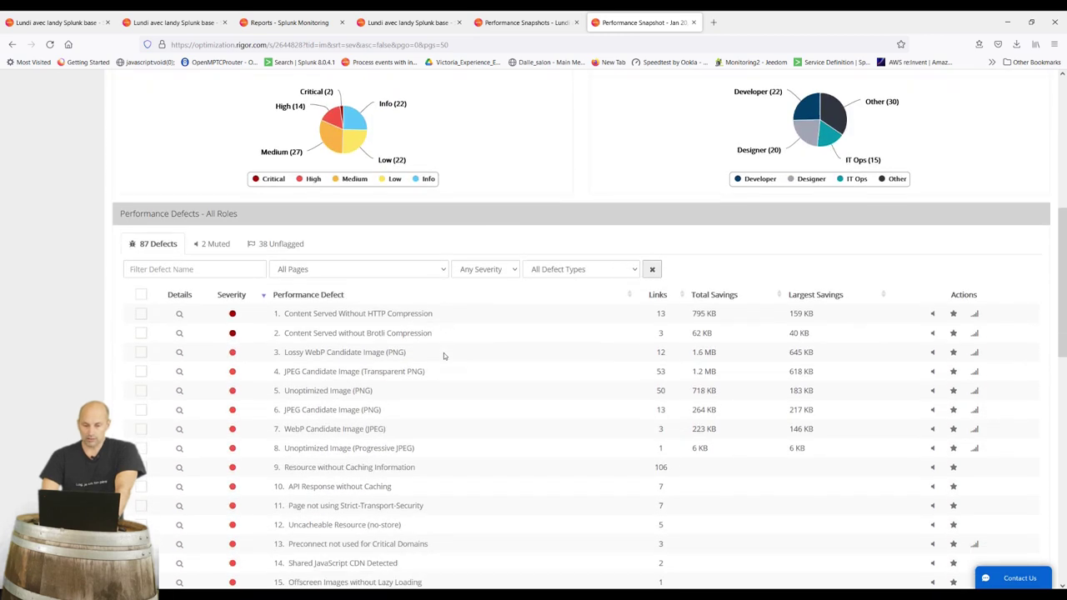
{"action": "scroll", "coordinate": [444, 356], "scroll_direction": "down", "scroll_amount": 1}
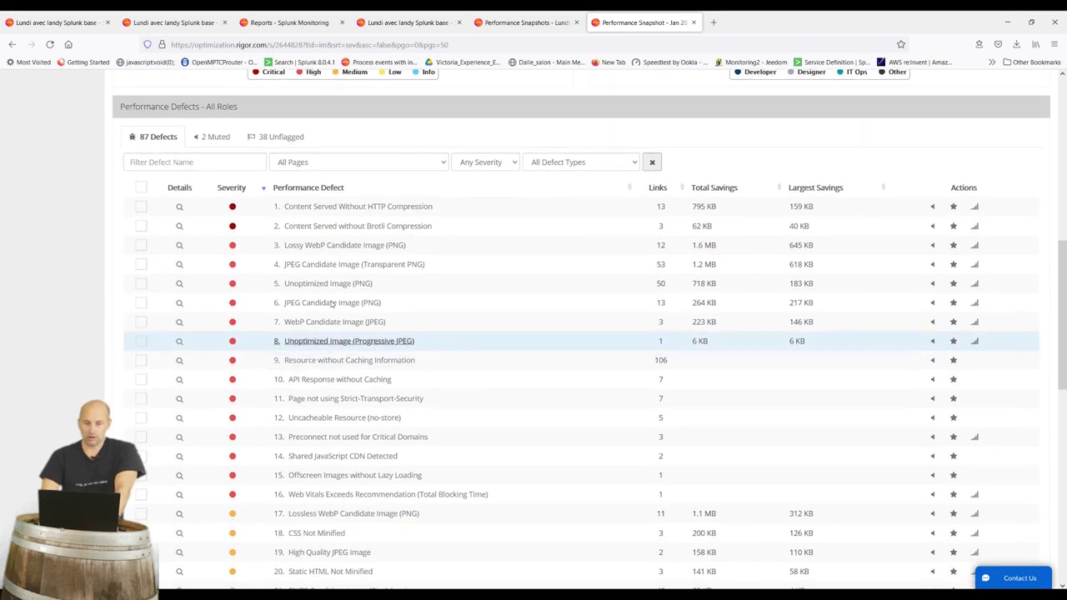